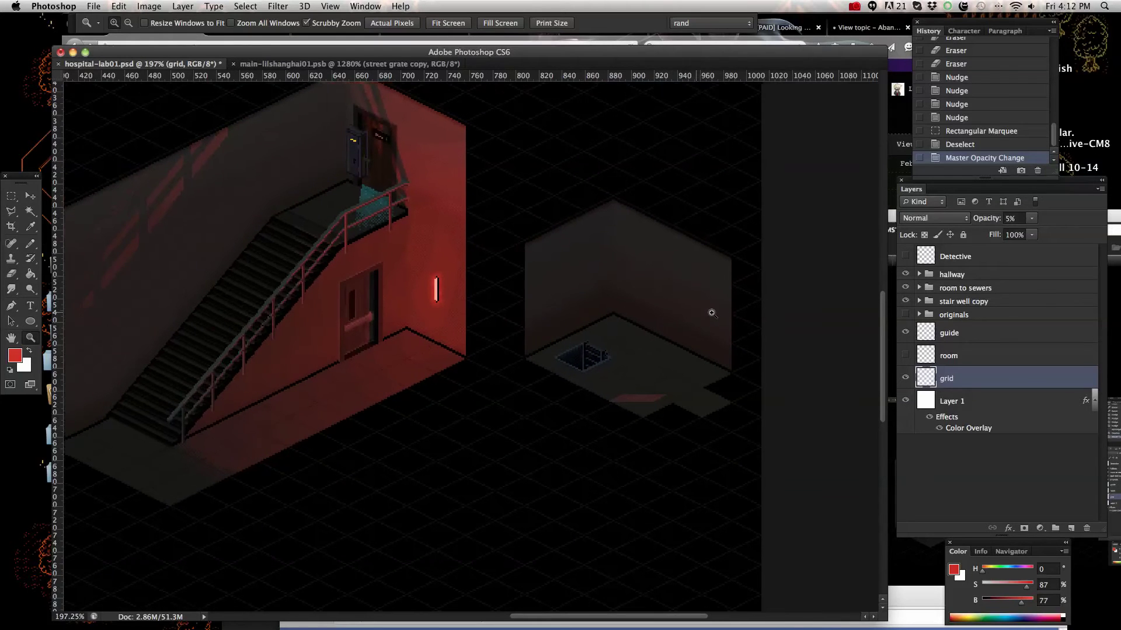
Select the Layer 7 copy 2 layer at the red wall light beside the stairwell door.
{"action": "left_click_drag", "start_coordinate": [488, 274], "coordinate": [516, 275]}
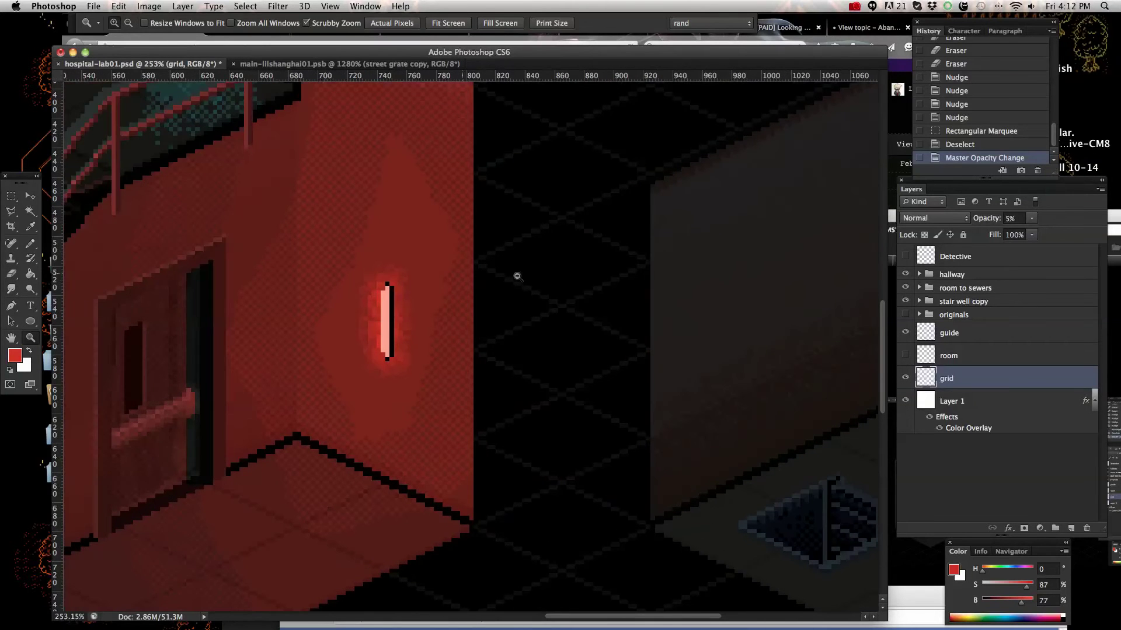
{"action": "left_click", "coordinate": [31, 196]}
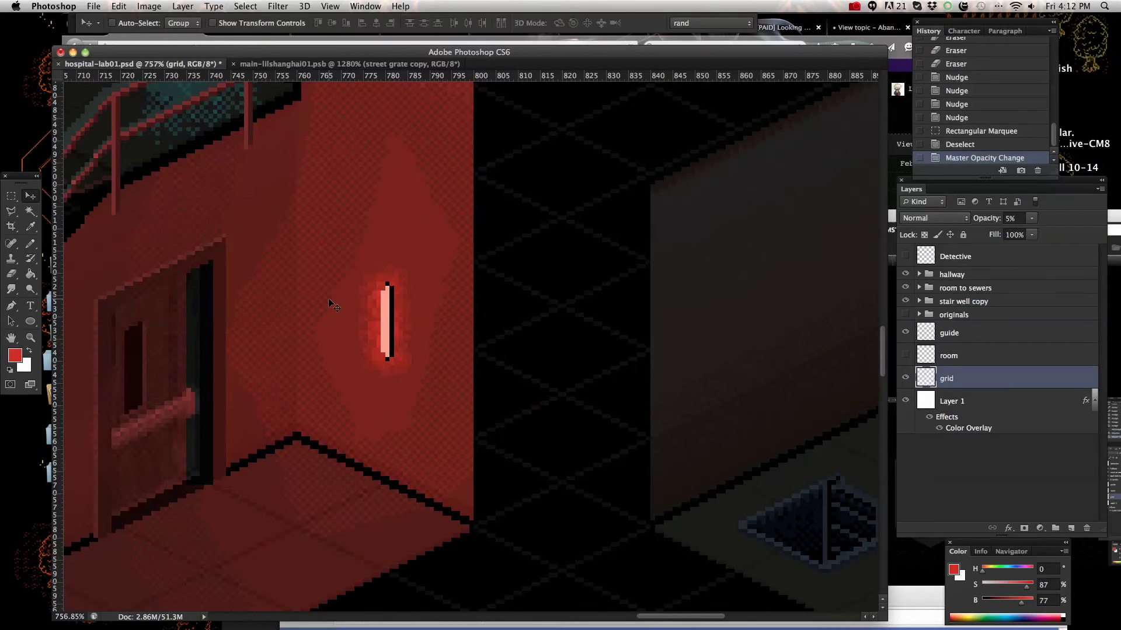
{"action": "right_click", "coordinate": [395, 335]}
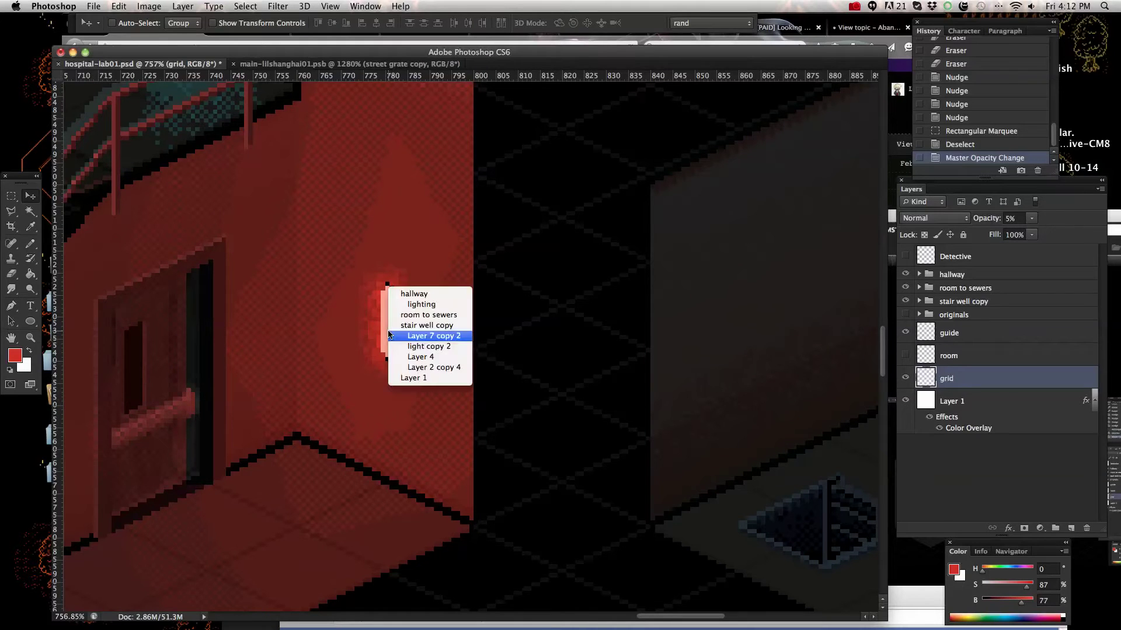
{"action": "left_click", "coordinate": [403, 344]}
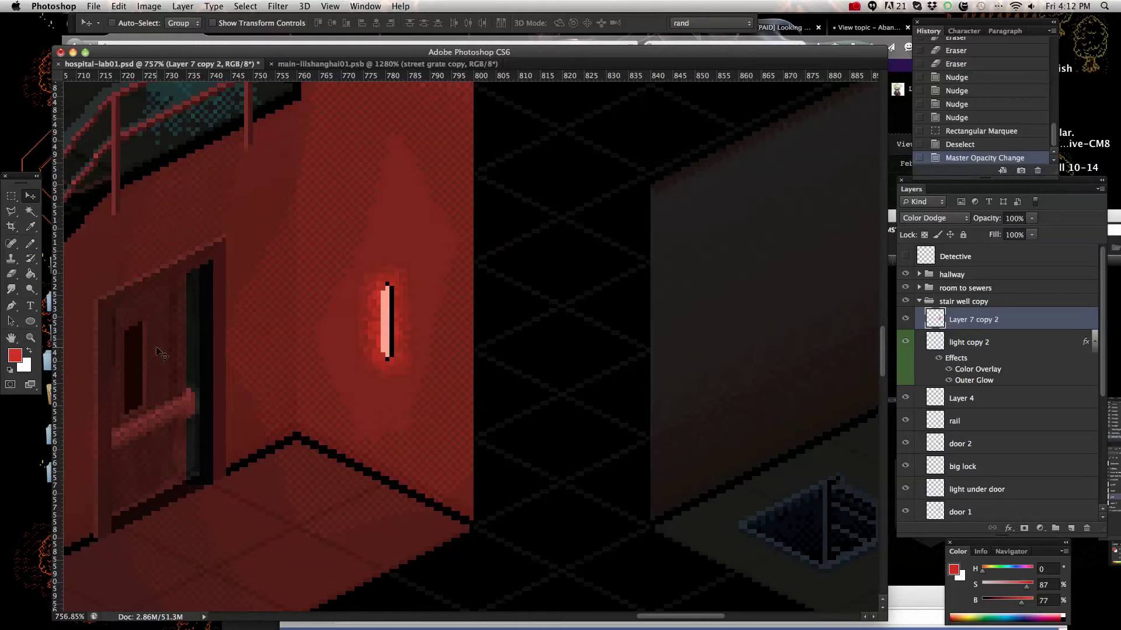
Examine the lighting and shading on the red stairwell, the small room and the blue-lit hallway.
{"action": "left_click", "coordinate": [30, 337]}
{"action": "left_click_drag", "start_coordinate": [327, 358], "coordinate": [267, 358]}
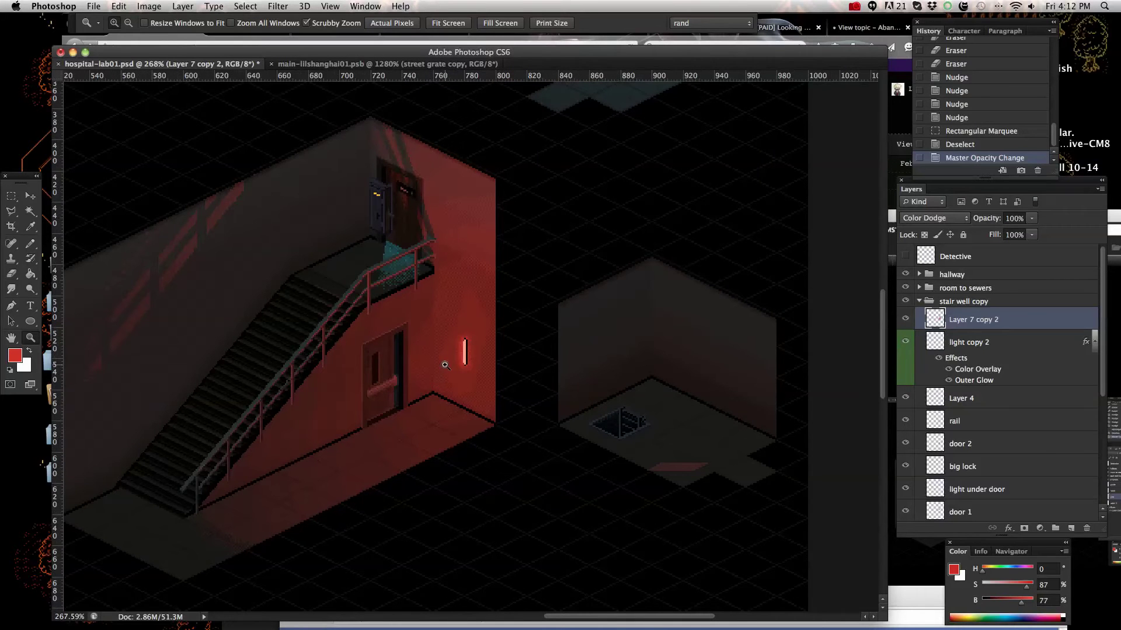
{"action": "left_click_drag", "start_coordinate": [432, 365], "coordinate": [415, 366]}
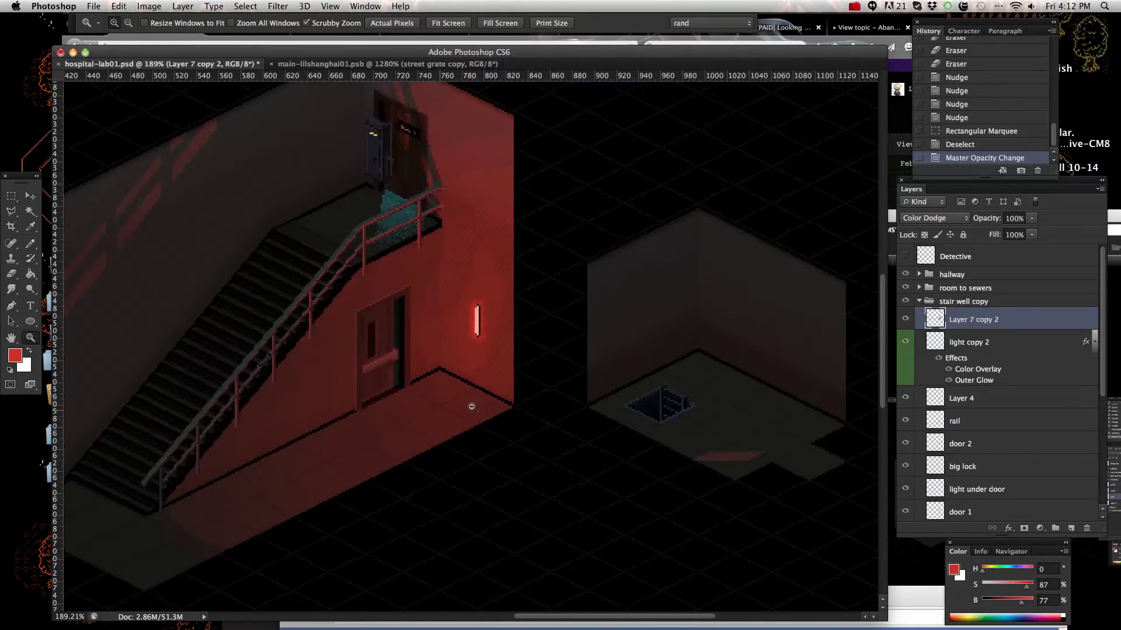
{"action": "left_click_drag", "start_coordinate": [441, 410], "coordinate": [473, 400]}
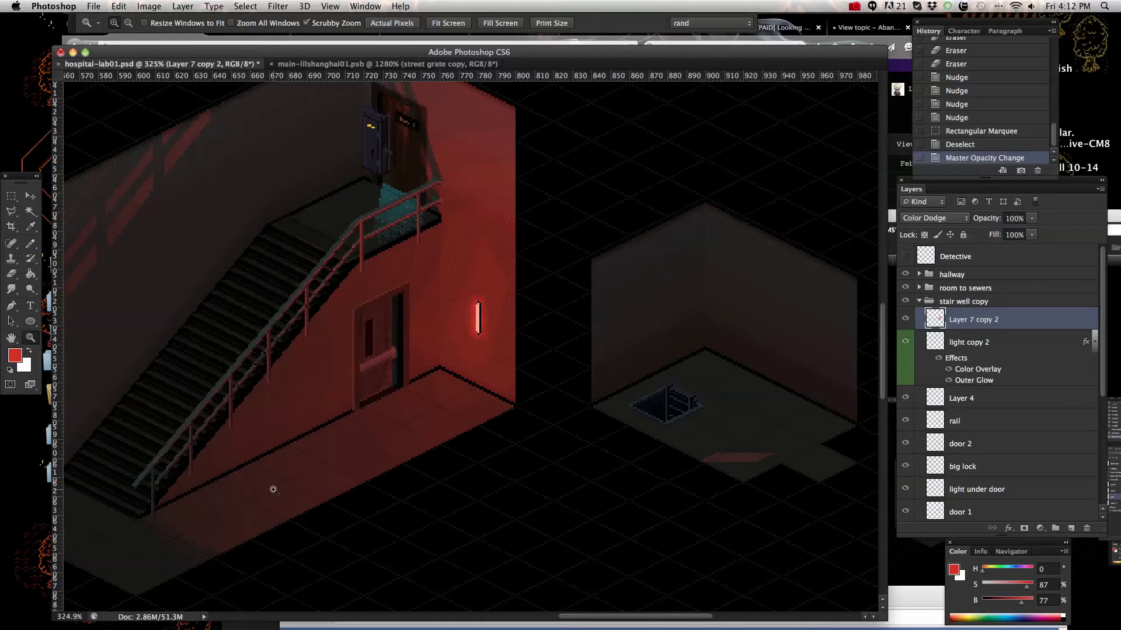
{"action": "scroll", "coordinate": [501, 397], "scroll_direction": "up", "scroll_amount": 3}
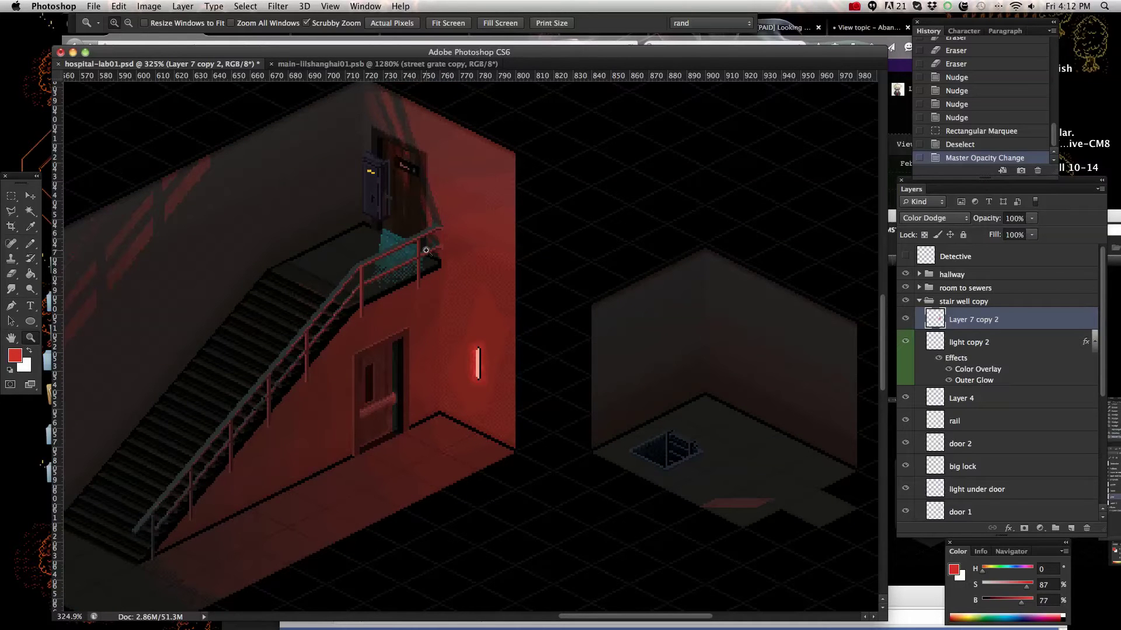
{"action": "scroll", "coordinate": [524, 276], "scroll_direction": "up", "scroll_amount": 1}
{"action": "scroll", "coordinate": [525, 276], "scroll_direction": "up", "scroll_amount": 10}
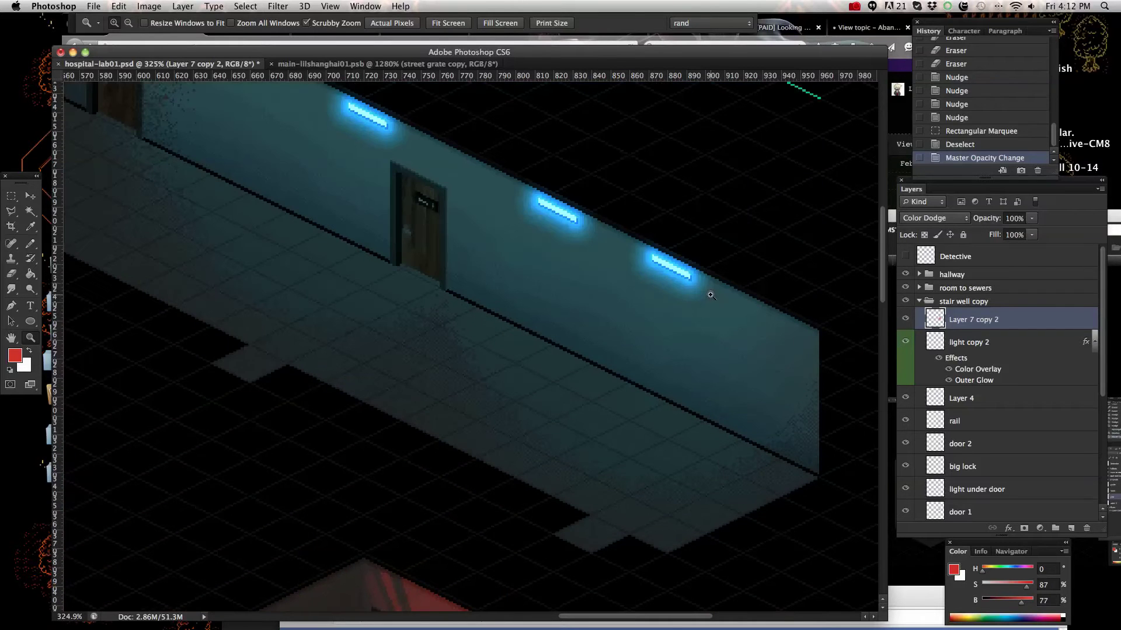
{"action": "scroll", "coordinate": [580, 393], "scroll_direction": "up", "scroll_amount": 2}
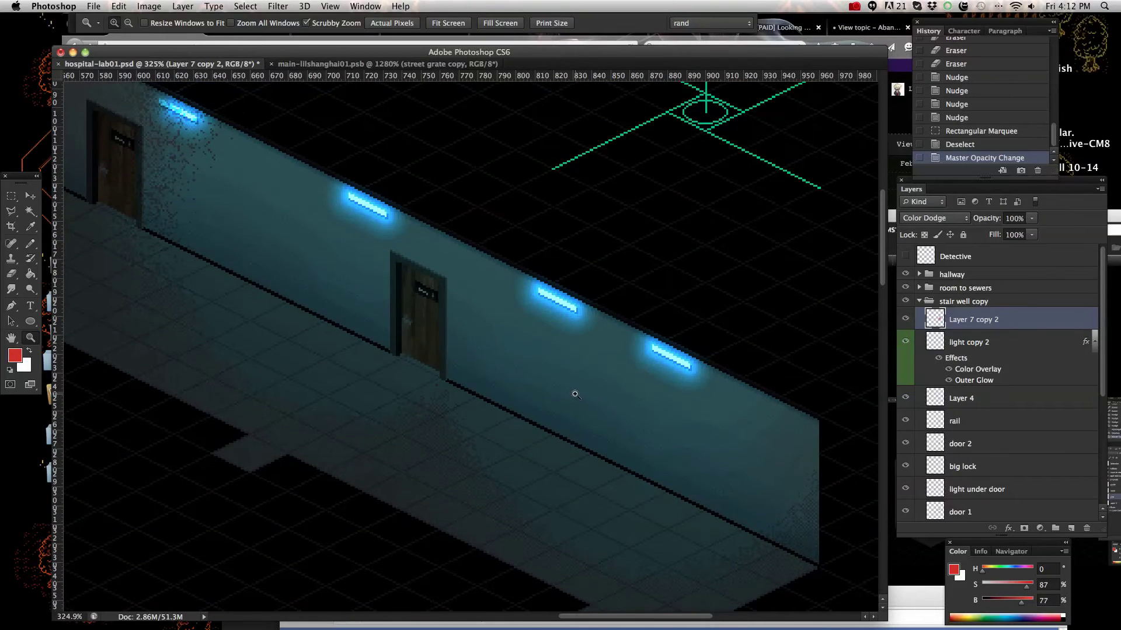
{"action": "scroll", "coordinate": [537, 355], "scroll_direction": "down", "scroll_amount": 6}
{"action": "scroll", "coordinate": [572, 340], "scroll_direction": "down", "scroll_amount": 10}
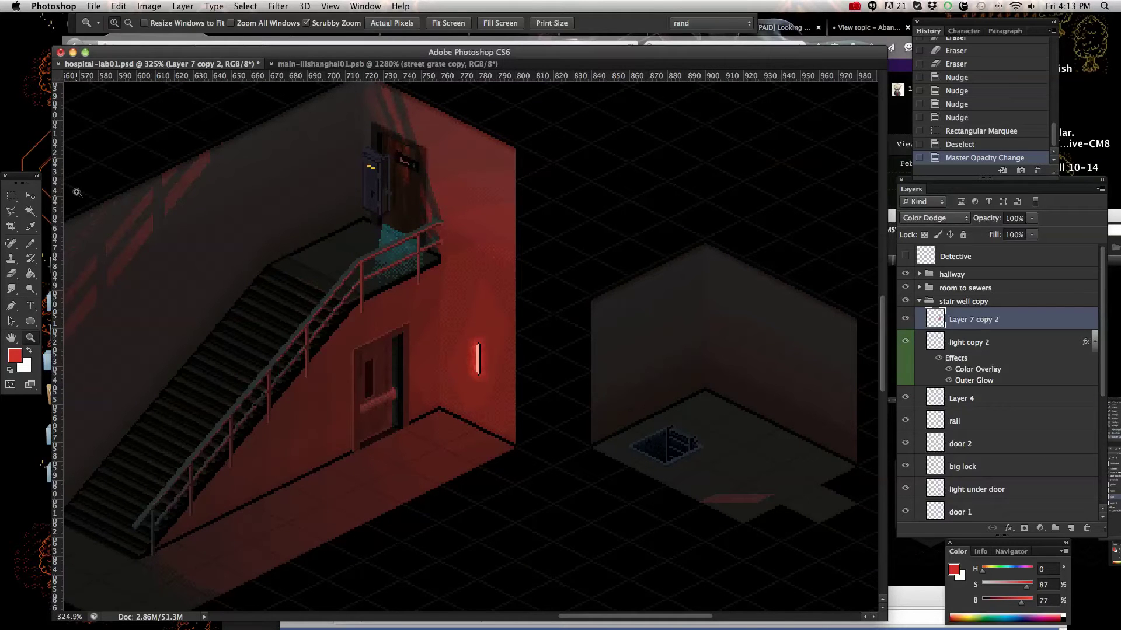
Activate the Pencil tool.
{"action": "left_click", "coordinate": [32, 244]}
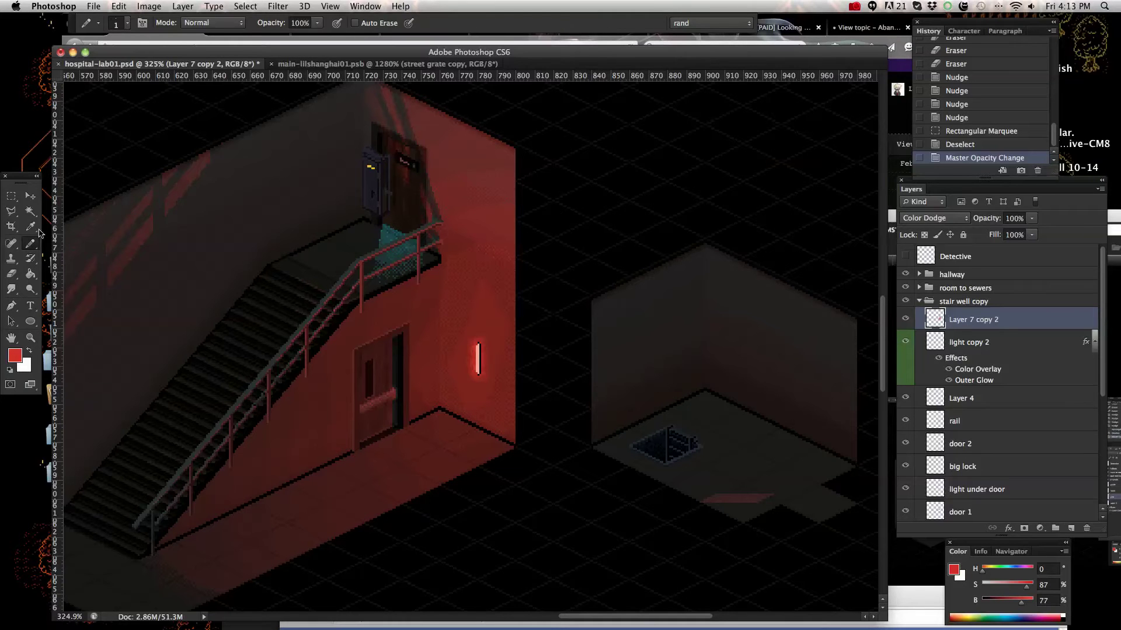
{"action": "left_click", "coordinate": [119, 6]}
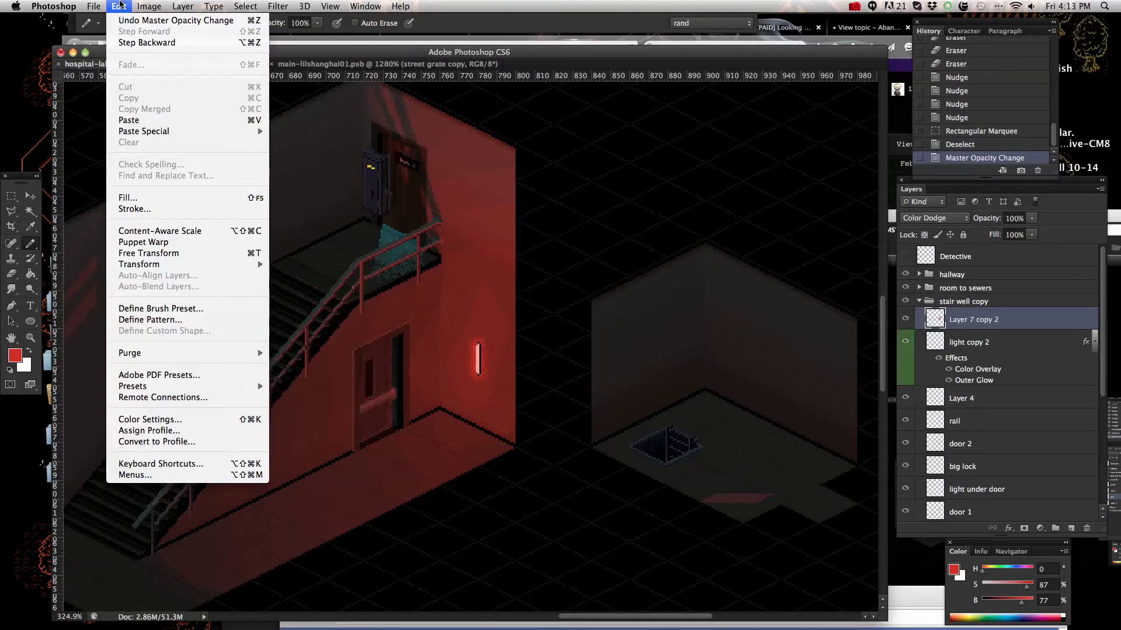
{"action": "left_click", "coordinate": [186, 325]}
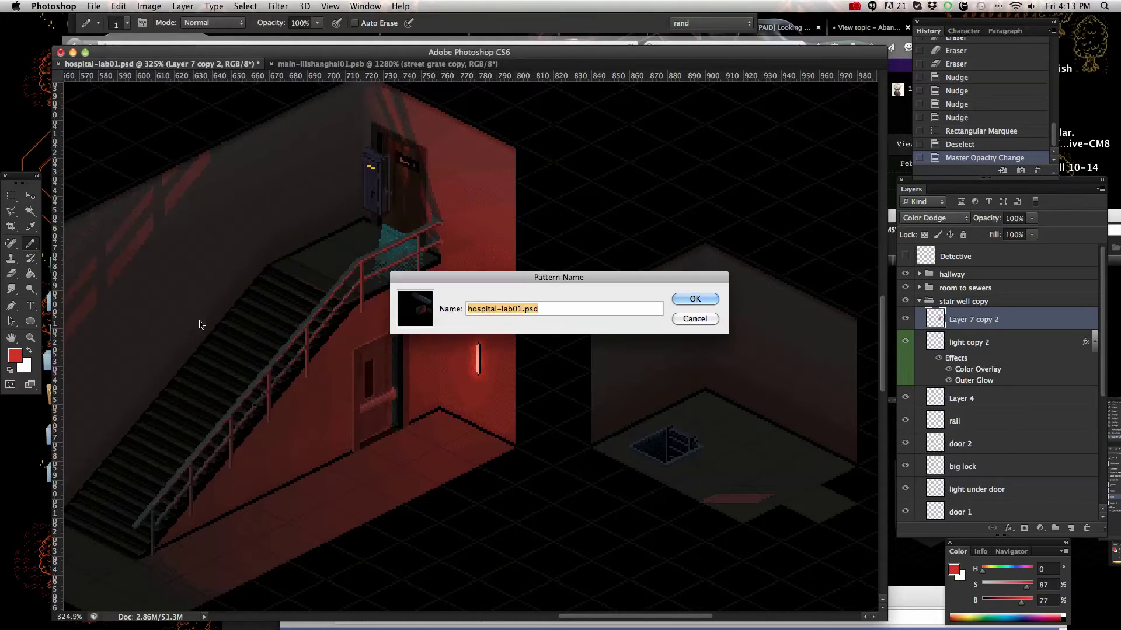
{"action": "left_click", "coordinate": [691, 325]}
{"action": "left_click", "coordinate": [120, 5]}
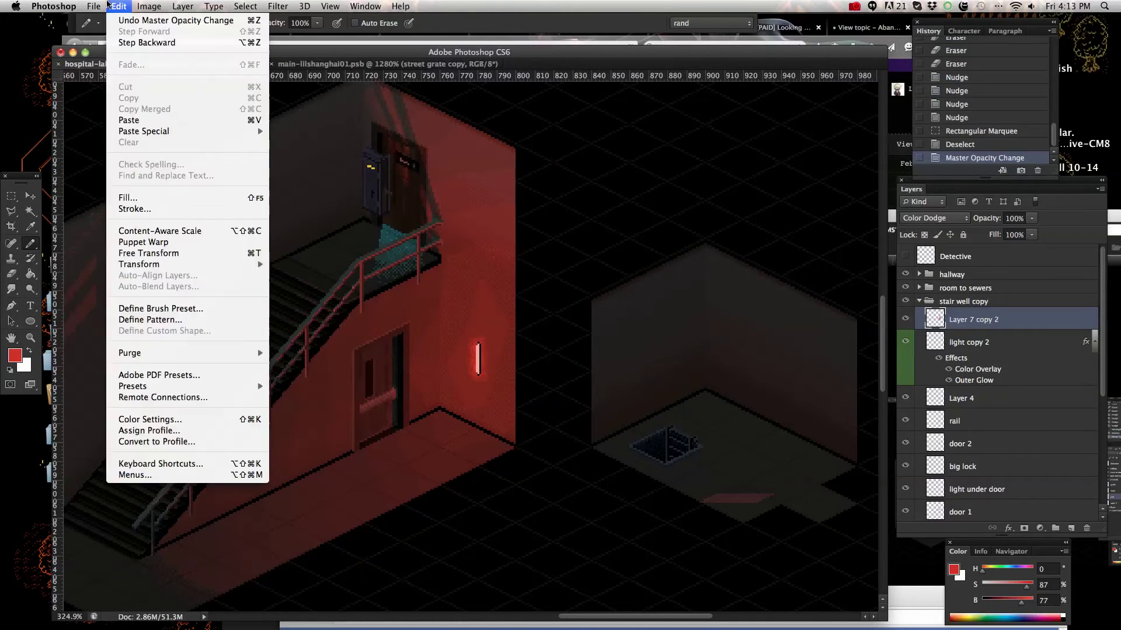
{"action": "mouse_move", "coordinate": [105, 5]}
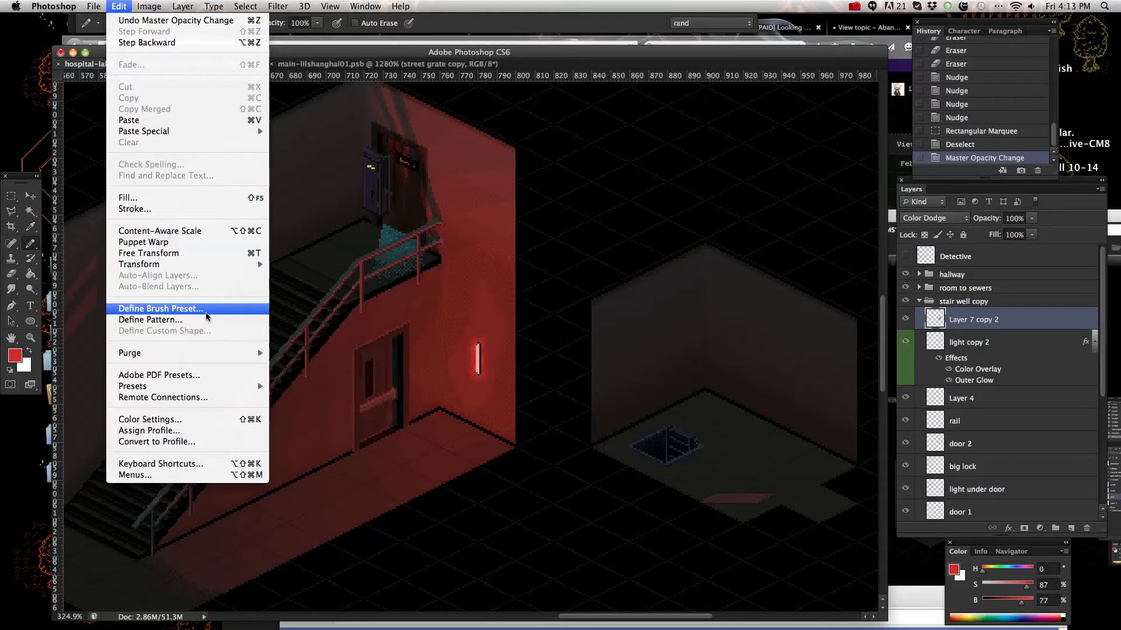
{"action": "left_click", "coordinate": [202, 315]}
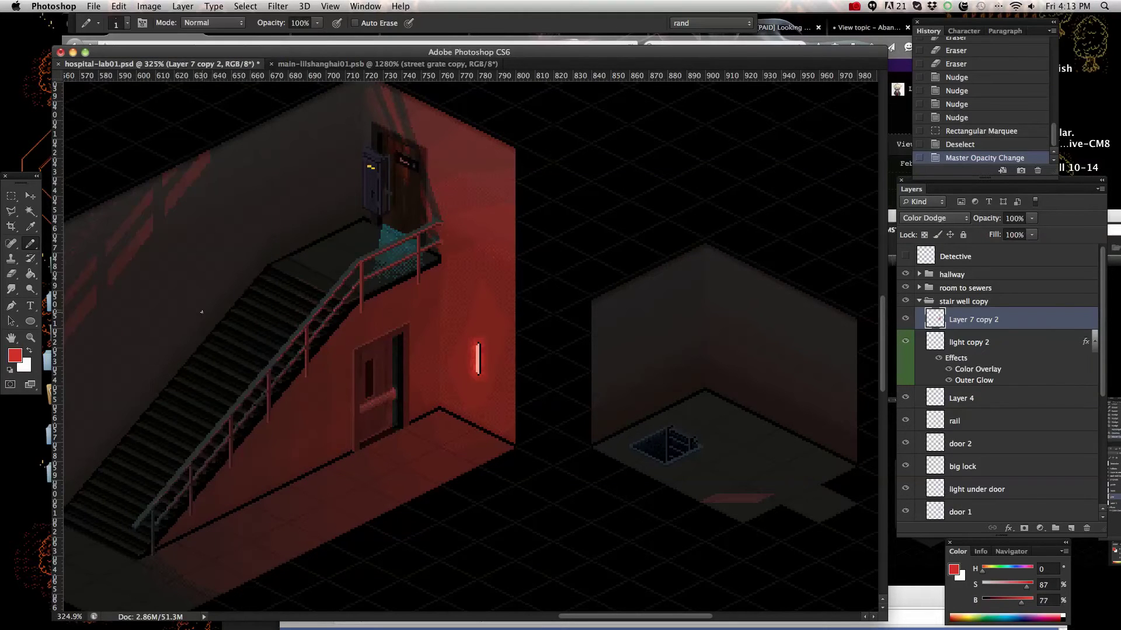
{"action": "left_click", "coordinate": [688, 320]}
Show the brush settings and choose the 10 px brush preset that has Texture enabled for the Pencil.
{"action": "left_click", "coordinate": [365, 6]}
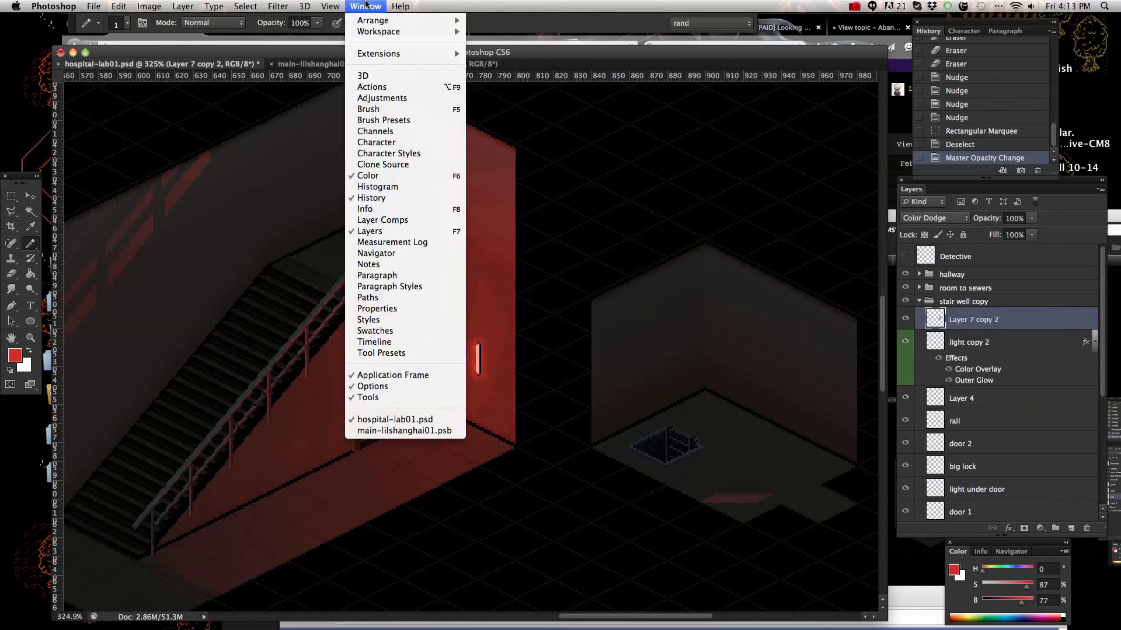
{"action": "left_click", "coordinate": [389, 111]}
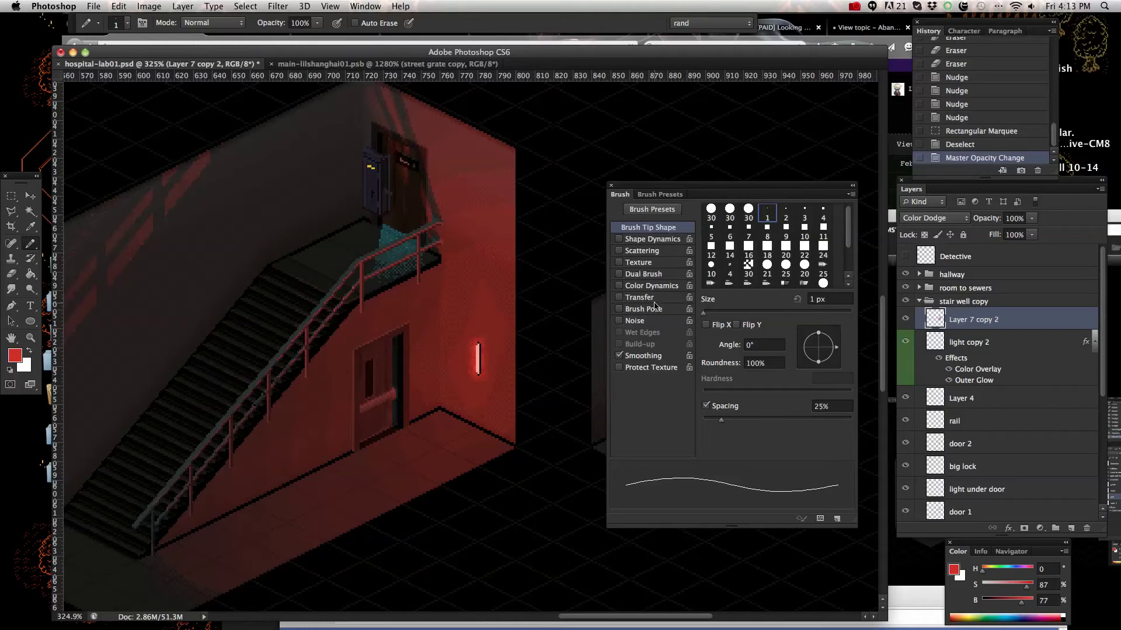
{"action": "left_click", "coordinate": [801, 266]}
{"action": "scroll", "coordinate": [799, 273], "scroll_direction": "down", "scroll_amount": 2}
{"action": "scroll", "coordinate": [798, 273], "scroll_direction": "down", "scroll_amount": 1}
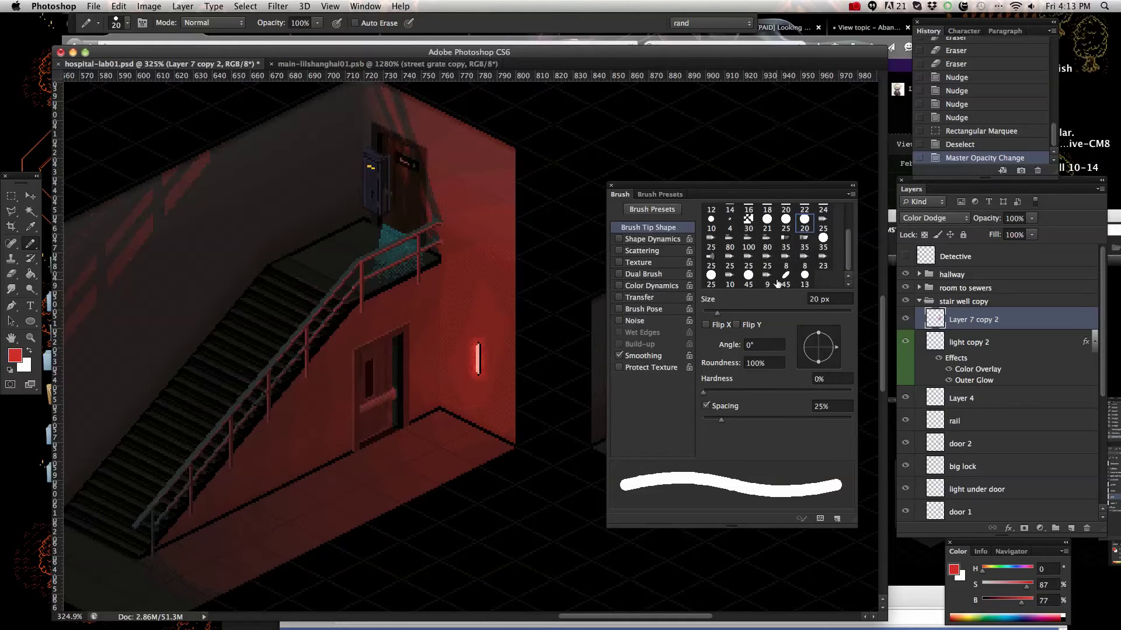
{"action": "left_click", "coordinate": [749, 221]}
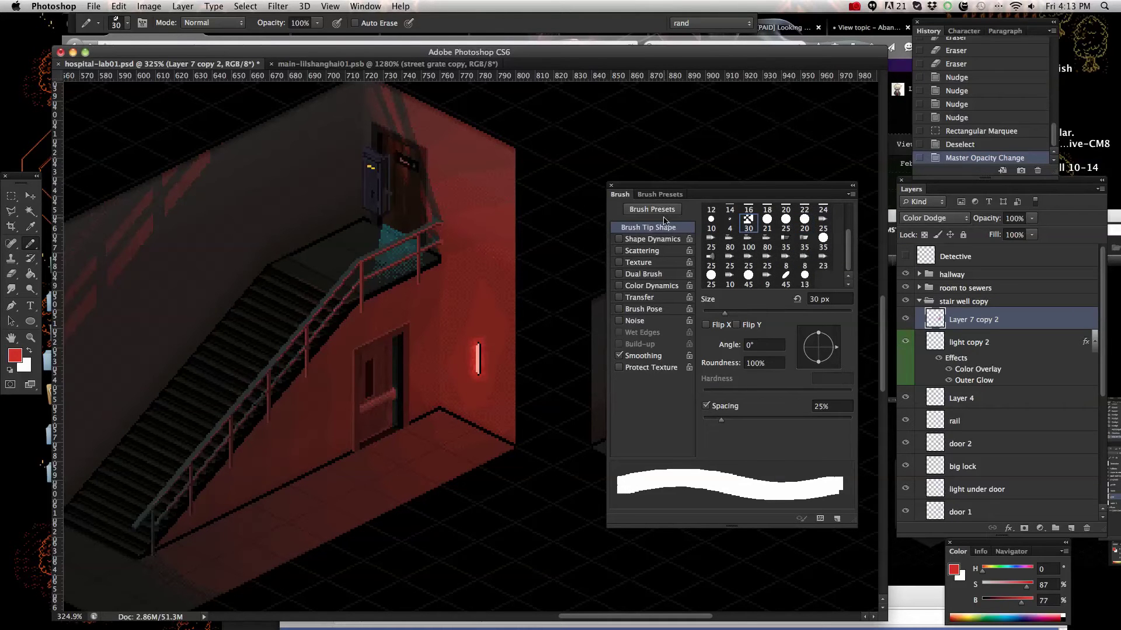
{"action": "left_click", "coordinate": [666, 196]}
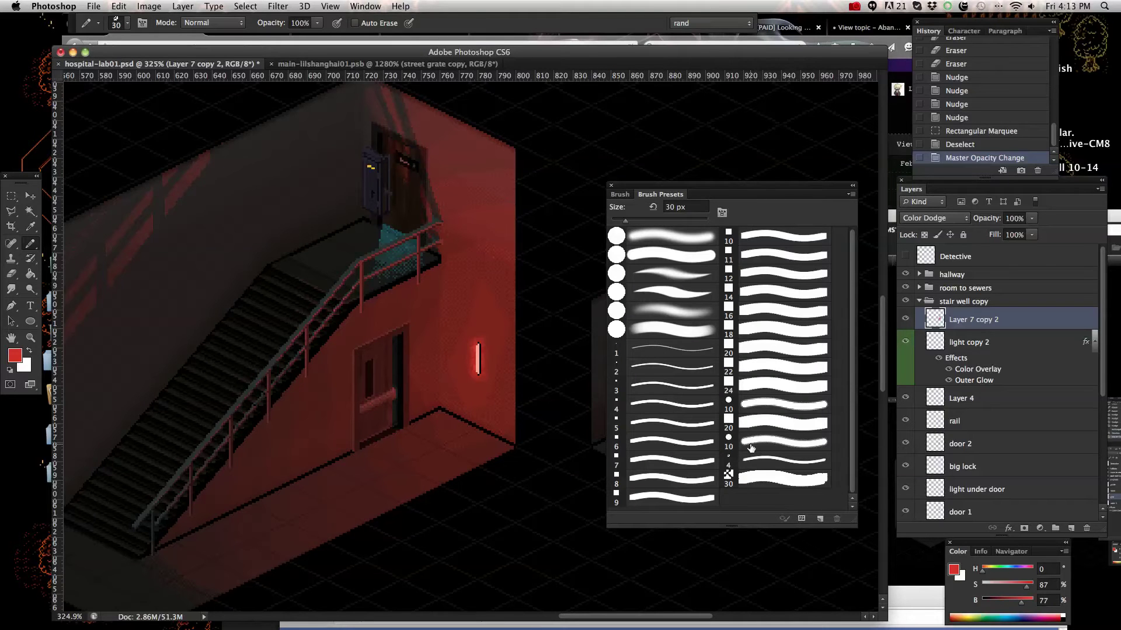
{"action": "left_click", "coordinate": [728, 442]}
{"action": "left_click", "coordinate": [622, 196]}
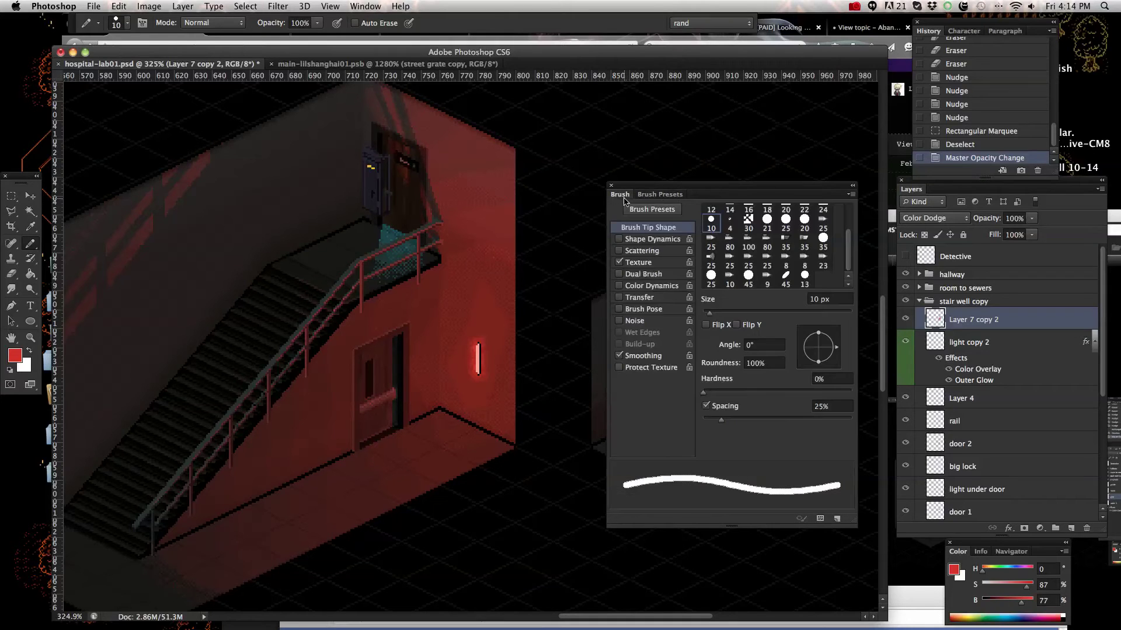
Look through the pattern choices in the brush's Texture settings, including the small checkerboard patterns.
{"action": "left_click", "coordinate": [642, 263]}
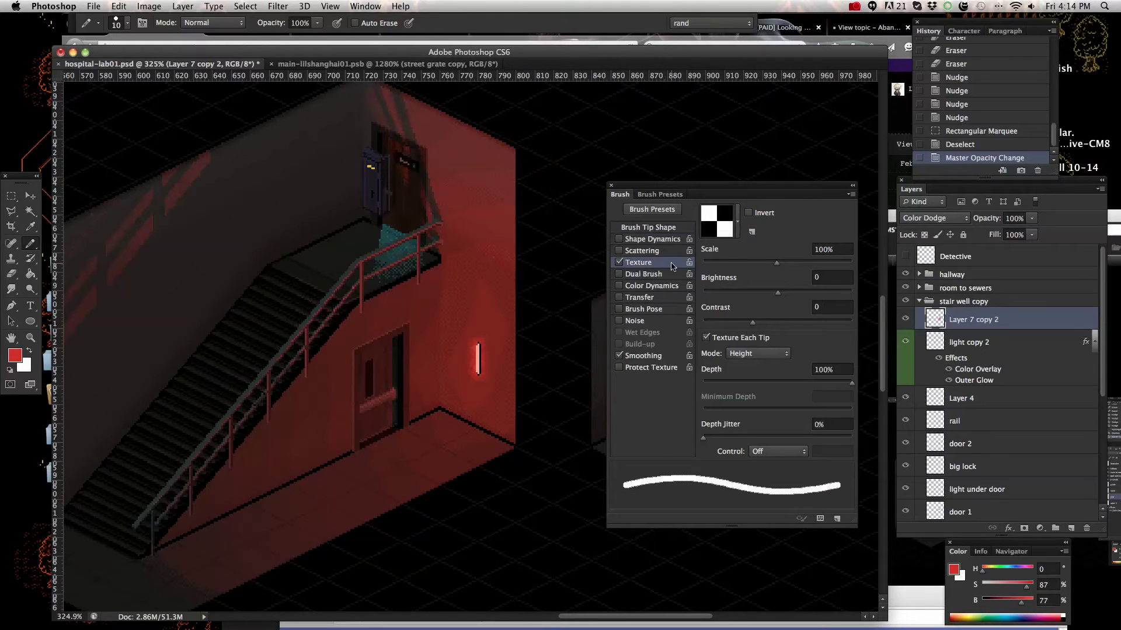
{"action": "left_click", "coordinate": [739, 233]}
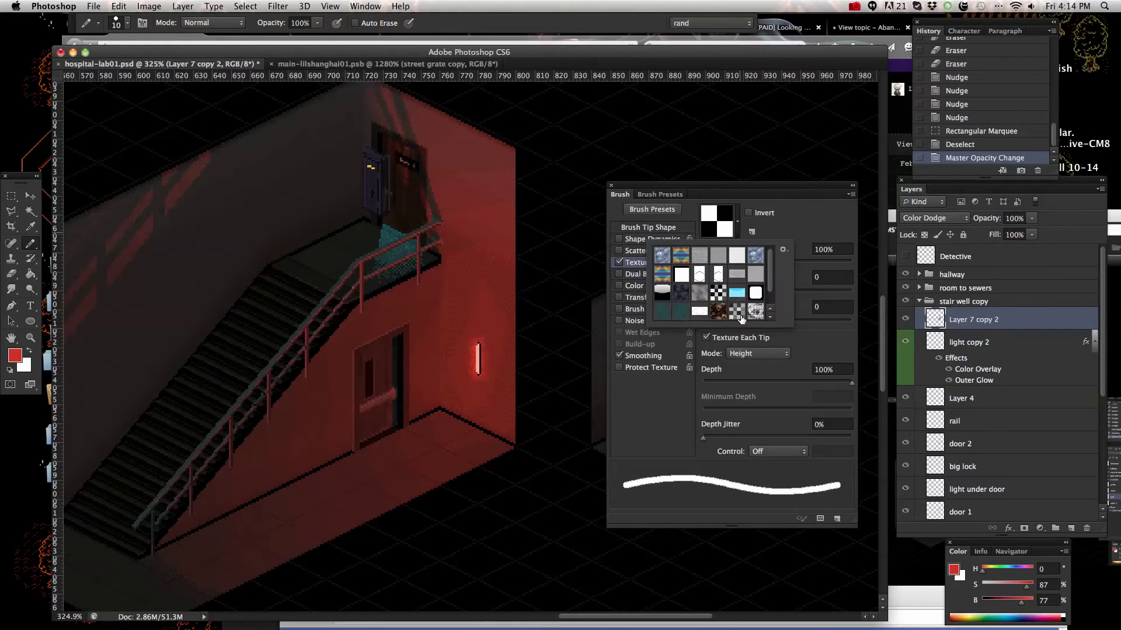
{"action": "scroll", "coordinate": [753, 286], "scroll_direction": "down", "scroll_amount": 1}
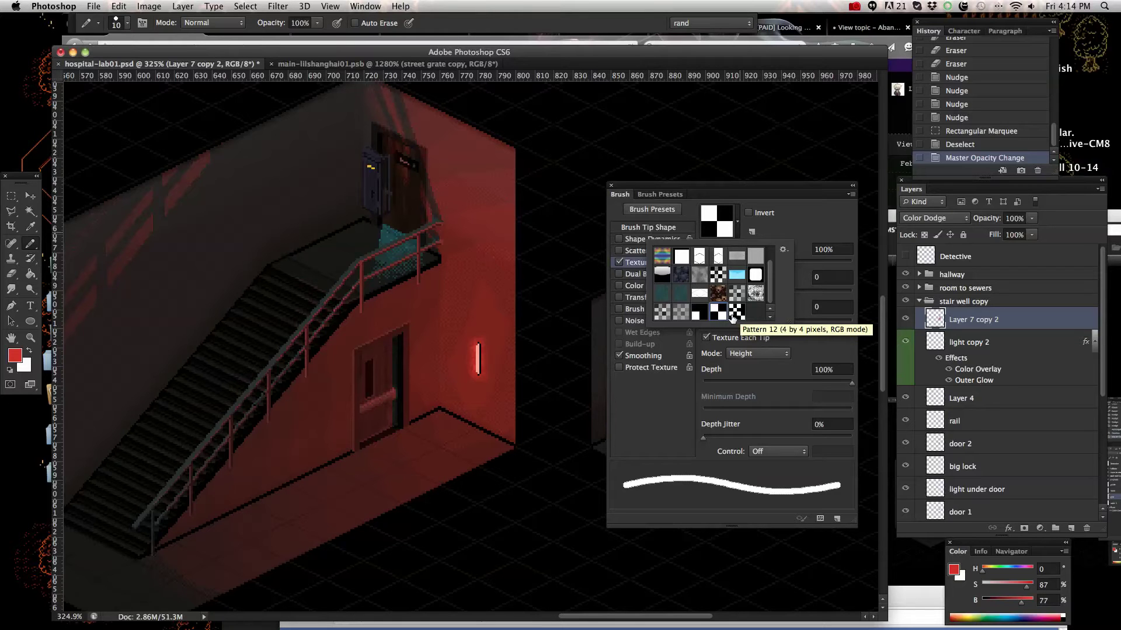
{"action": "left_click", "coordinate": [794, 229]}
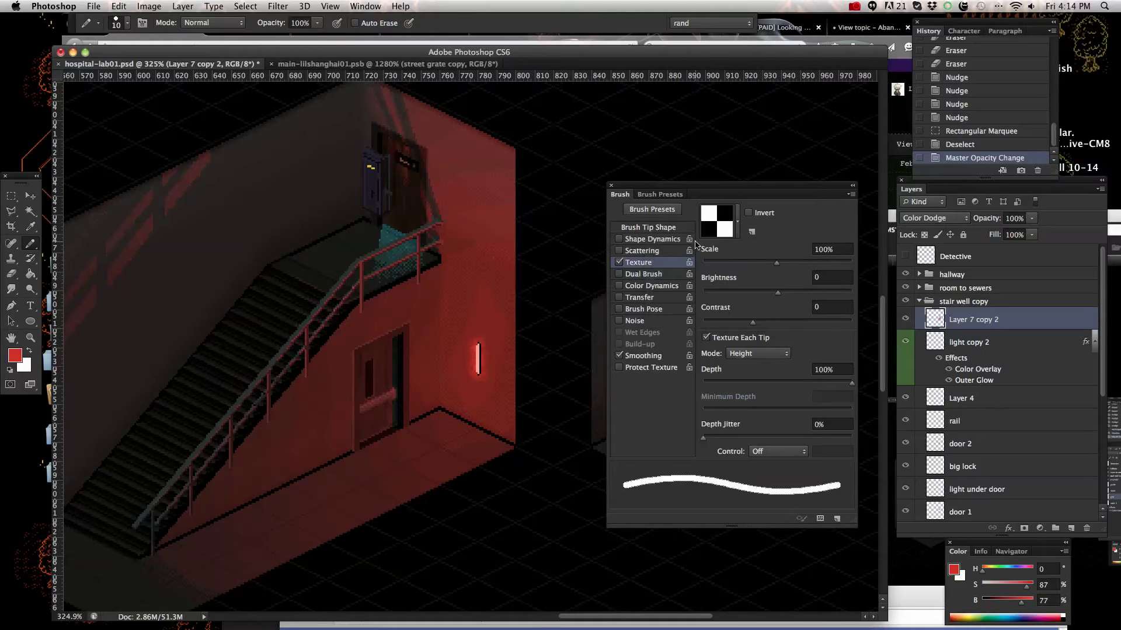
Reset the colours to default black and white and choose the plain 1 px tip for the Pencil at the hallway floor's edge.
{"action": "left_click", "coordinate": [10, 370]}
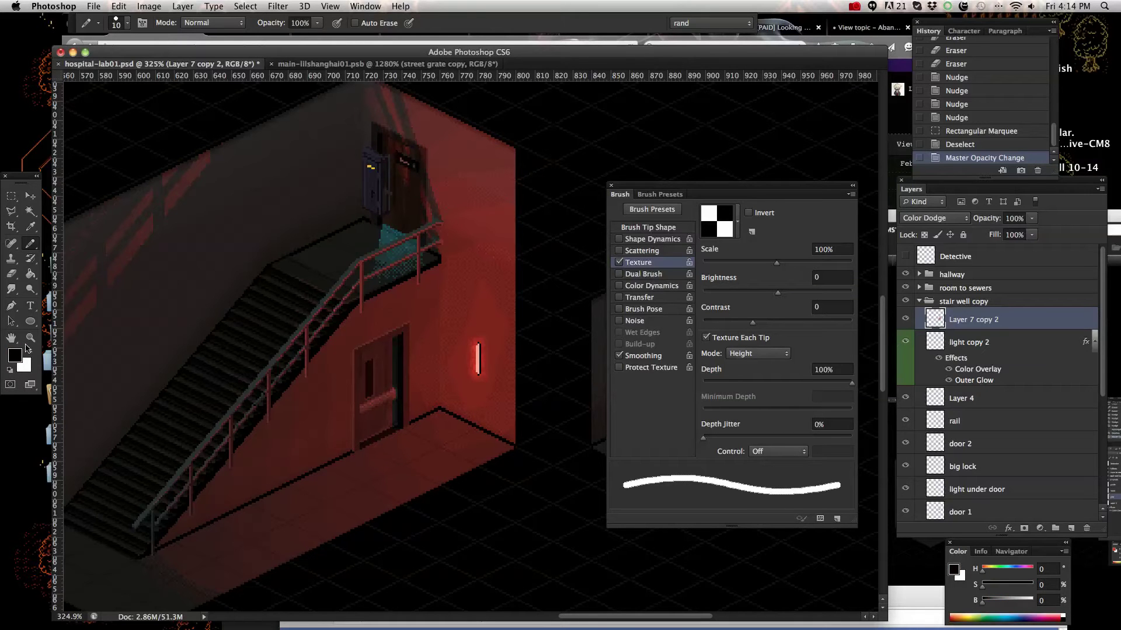
{"action": "scroll", "coordinate": [542, 327], "scroll_direction": "up", "scroll_amount": 10}
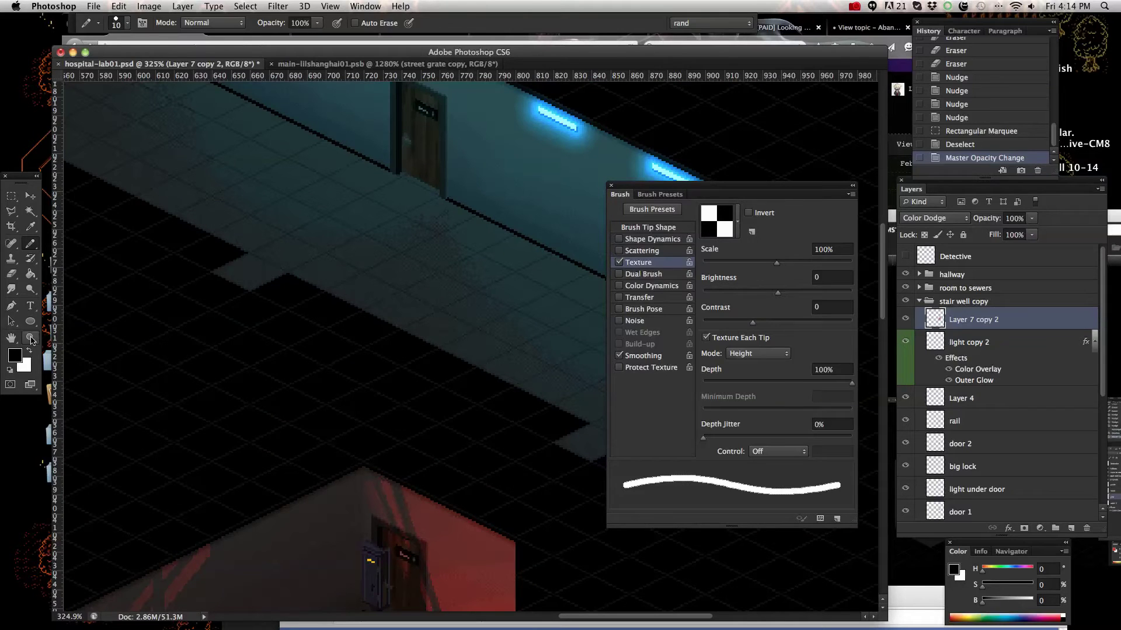
{"action": "left_click", "coordinate": [31, 339]}
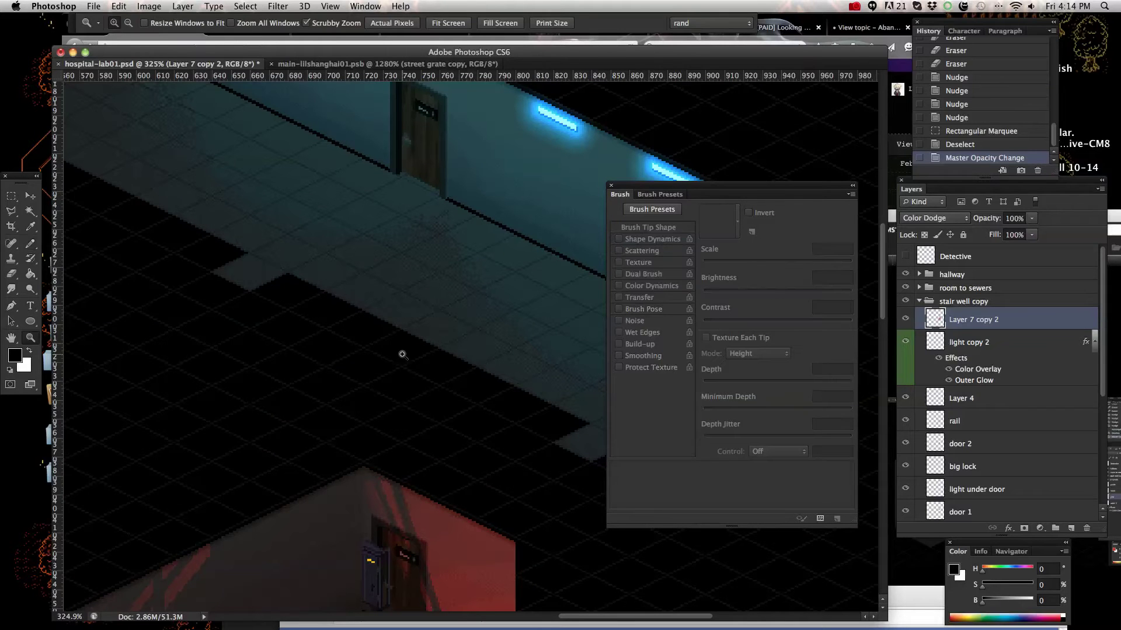
{"action": "left_click", "coordinate": [490, 391]}
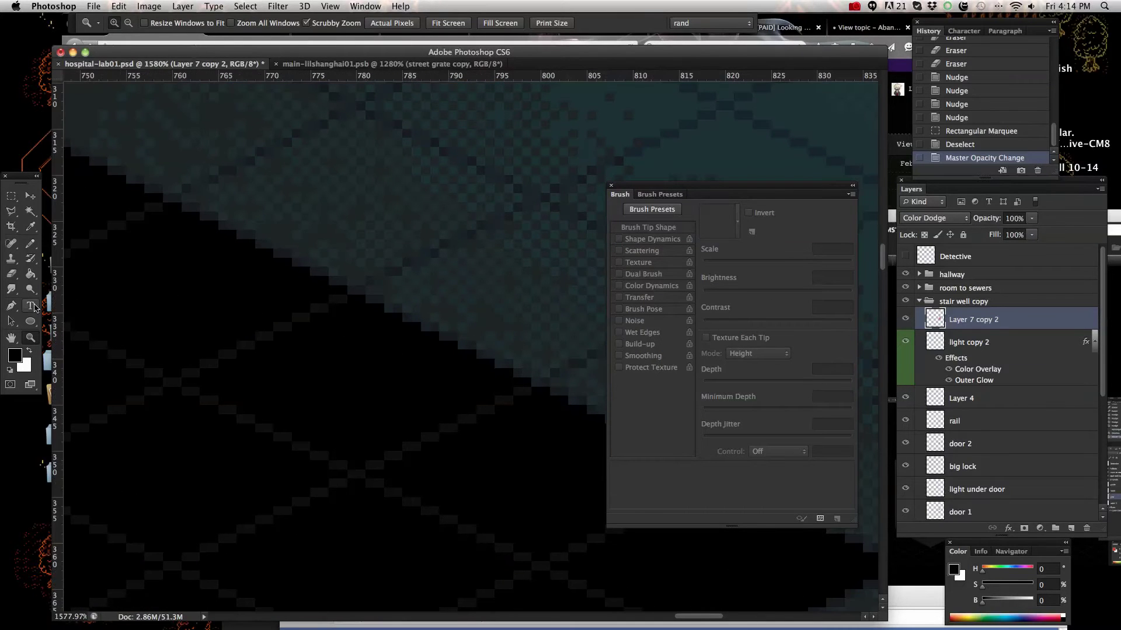
{"action": "left_click", "coordinate": [31, 243]}
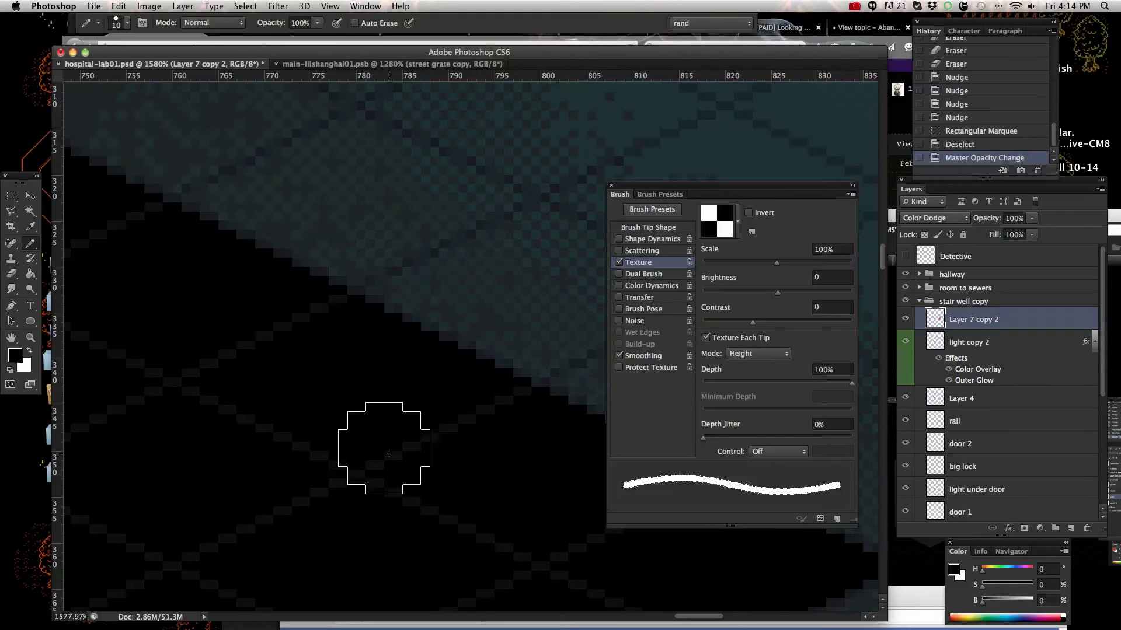
{"action": "right_click", "coordinate": [361, 394]}
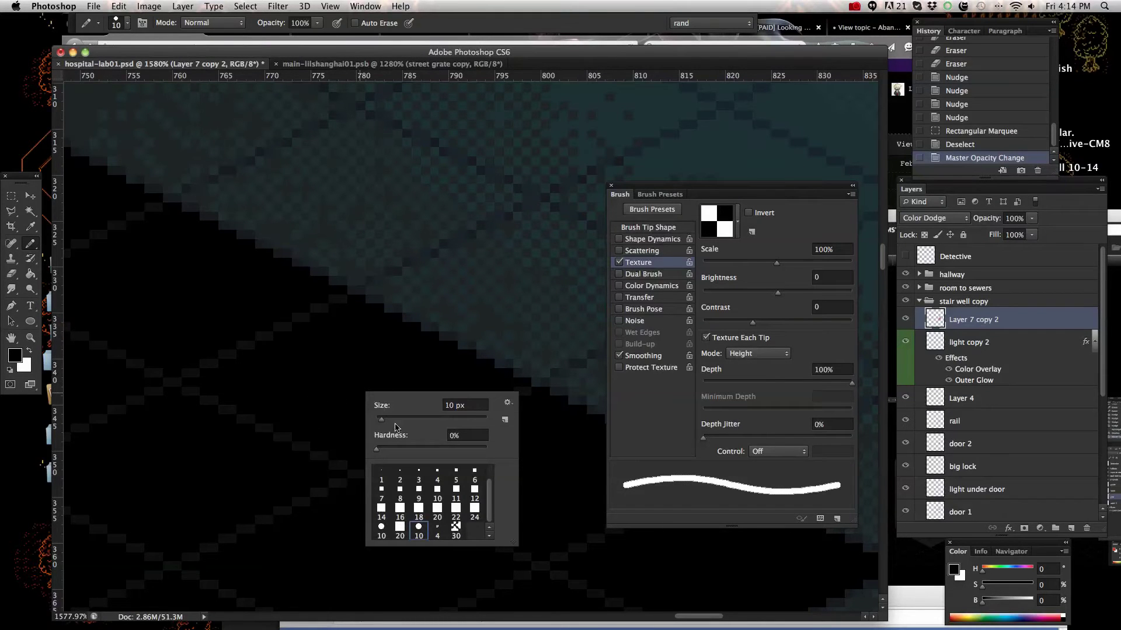
{"action": "left_click_drag", "start_coordinate": [383, 425], "coordinate": [377, 422]}
{"action": "scroll", "coordinate": [391, 466], "scroll_direction": "up", "scroll_amount": 1}
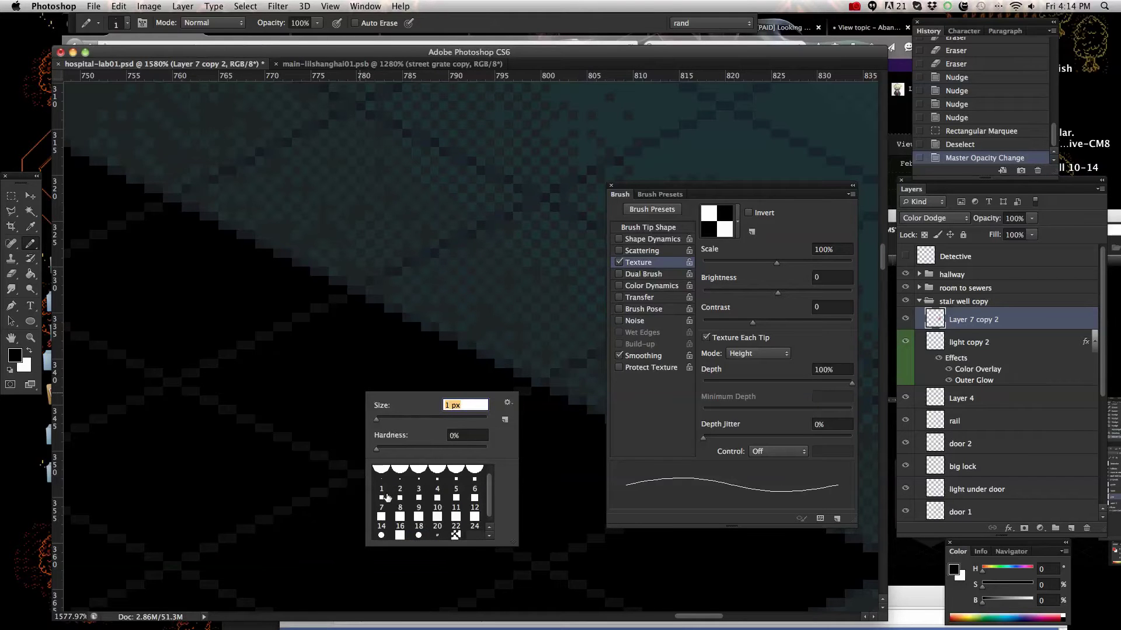
{"action": "left_click", "coordinate": [382, 482]}
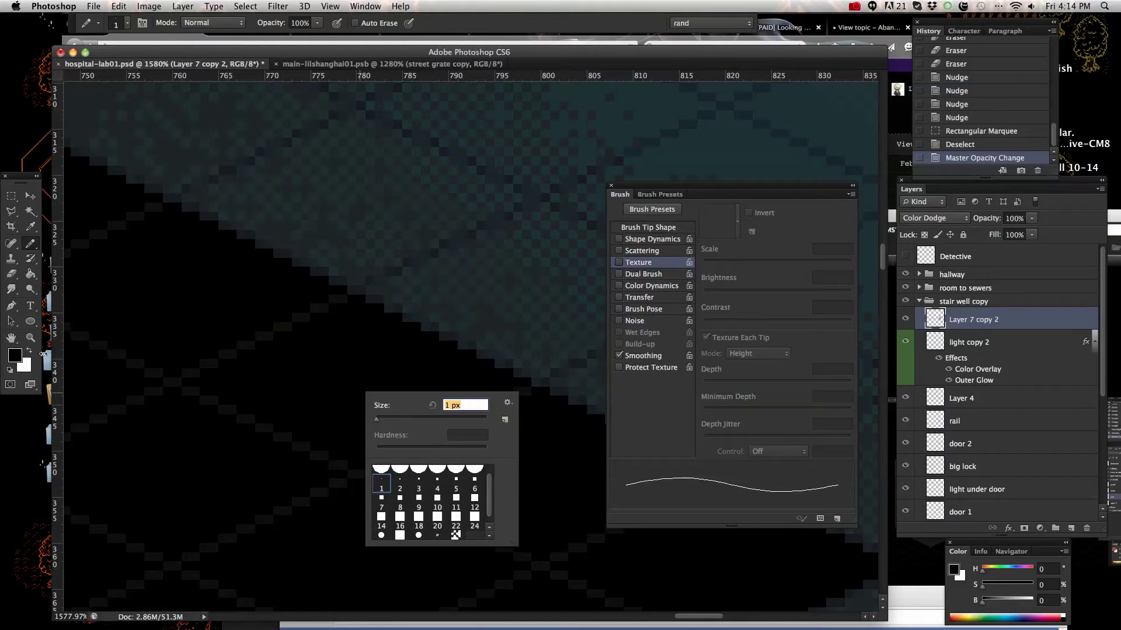
Swap the foreground colour to white and pencil two single test pixels on the Layer 7 copy 2 layer.
{"action": "left_click", "coordinate": [31, 353]}
{"action": "left_click", "coordinate": [380, 364]}
{"action": "left_click", "coordinate": [409, 396]}
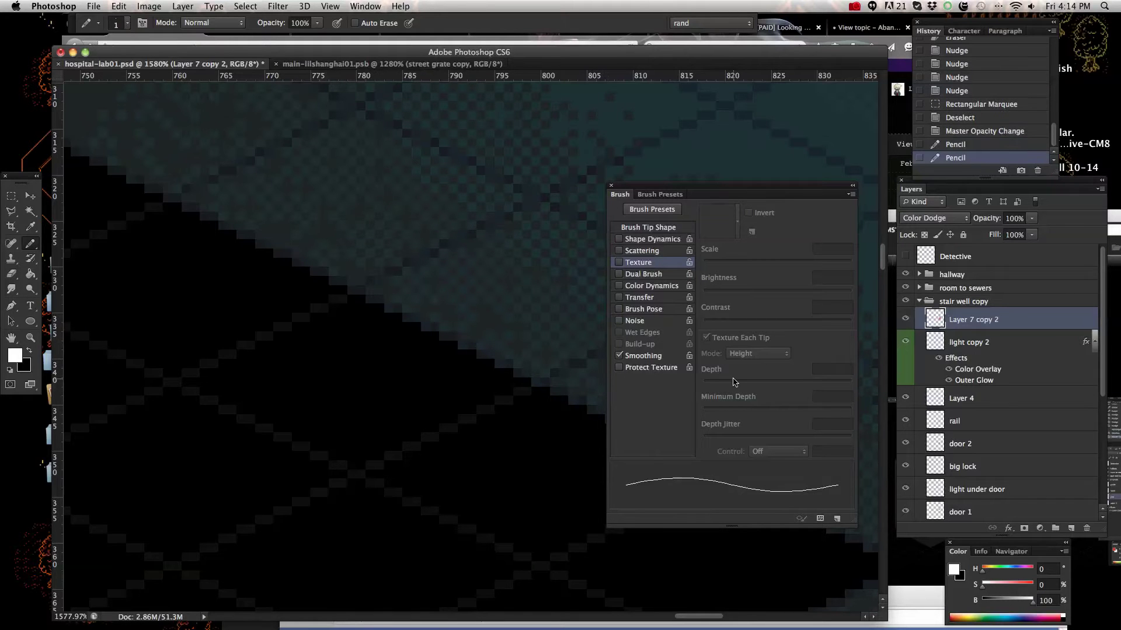
Add a new layer in Normal mode at 100% opacity above Layer 7 copy 2.
{"action": "left_click", "coordinate": [1099, 189]}
{"action": "left_click", "coordinate": [1094, 200]}
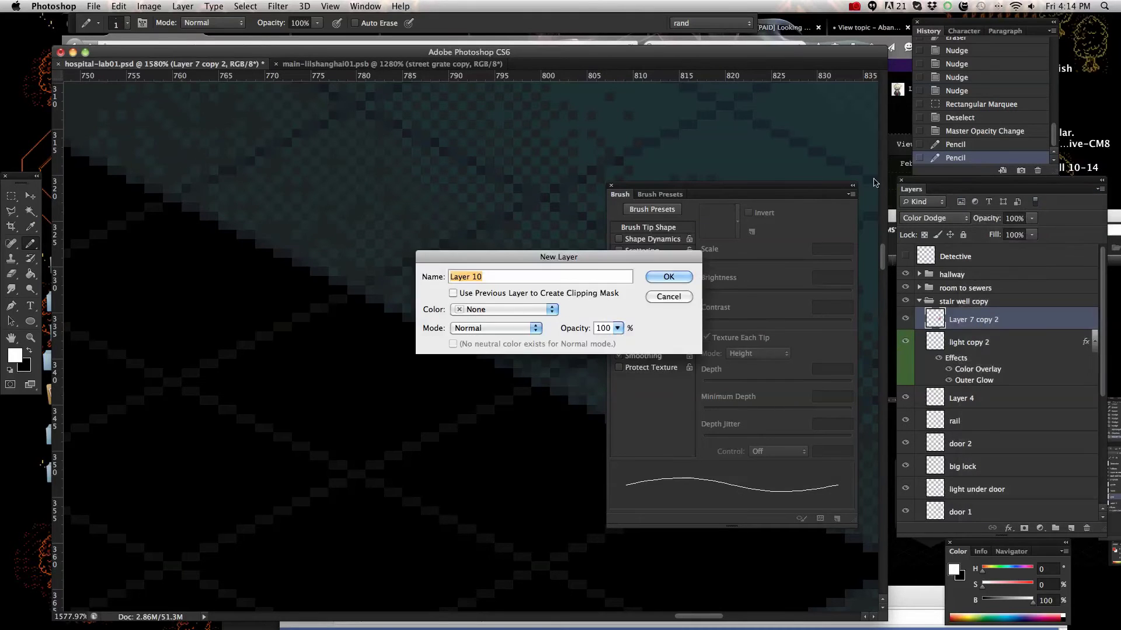
{"action": "left_click", "coordinate": [663, 278]}
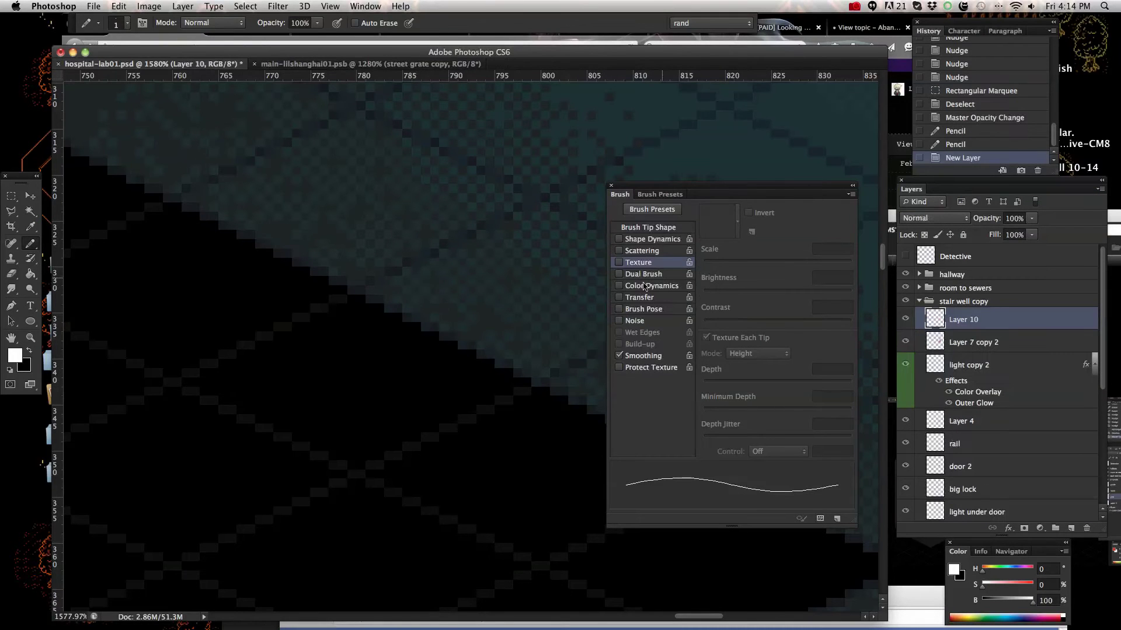
Pencil two diagonally touching white pixels in the black area and select the 2 by 2 pixel square around them.
{"action": "left_click", "coordinate": [369, 364]}
{"action": "left_click", "coordinate": [380, 373]}
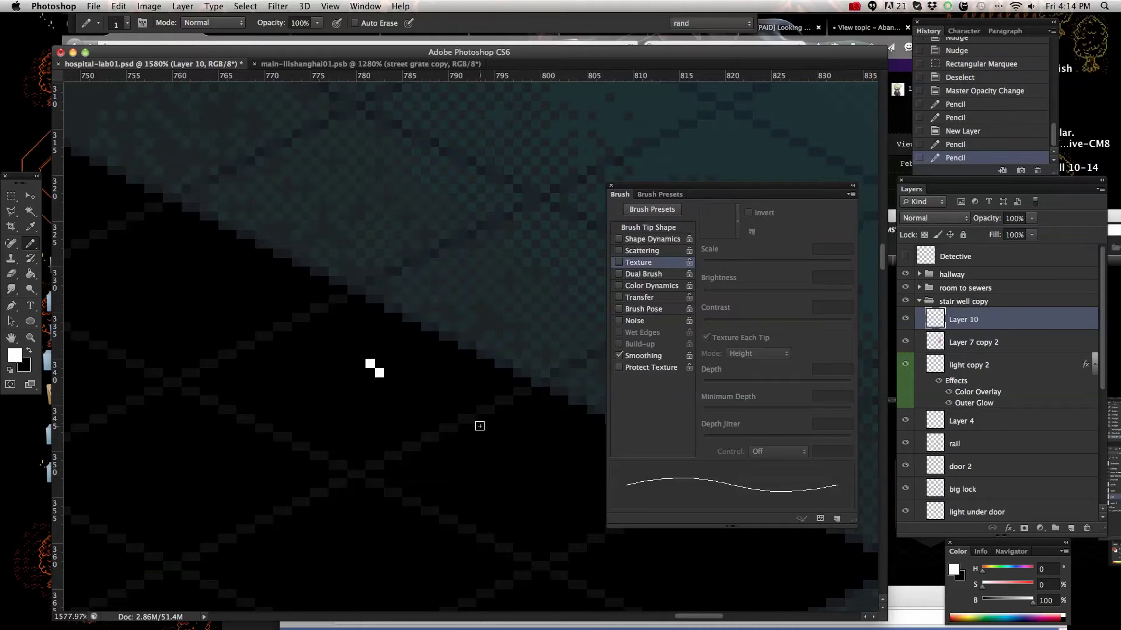
{"action": "left_click", "coordinate": [11, 196]}
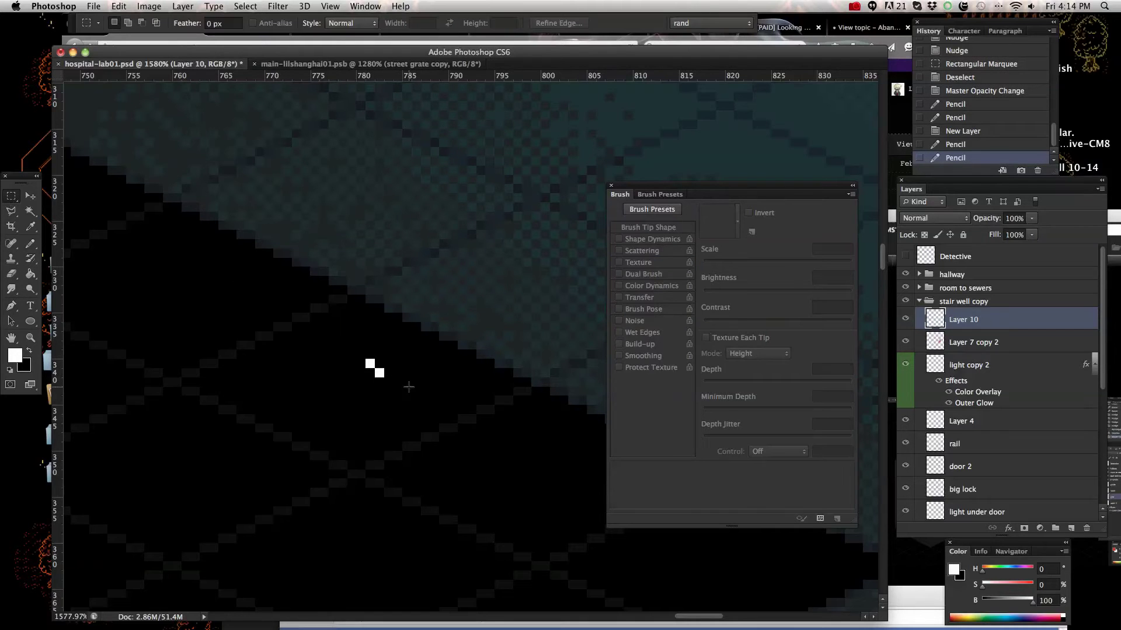
{"action": "left_click_drag", "start_coordinate": [365, 359], "coordinate": [384, 378]}
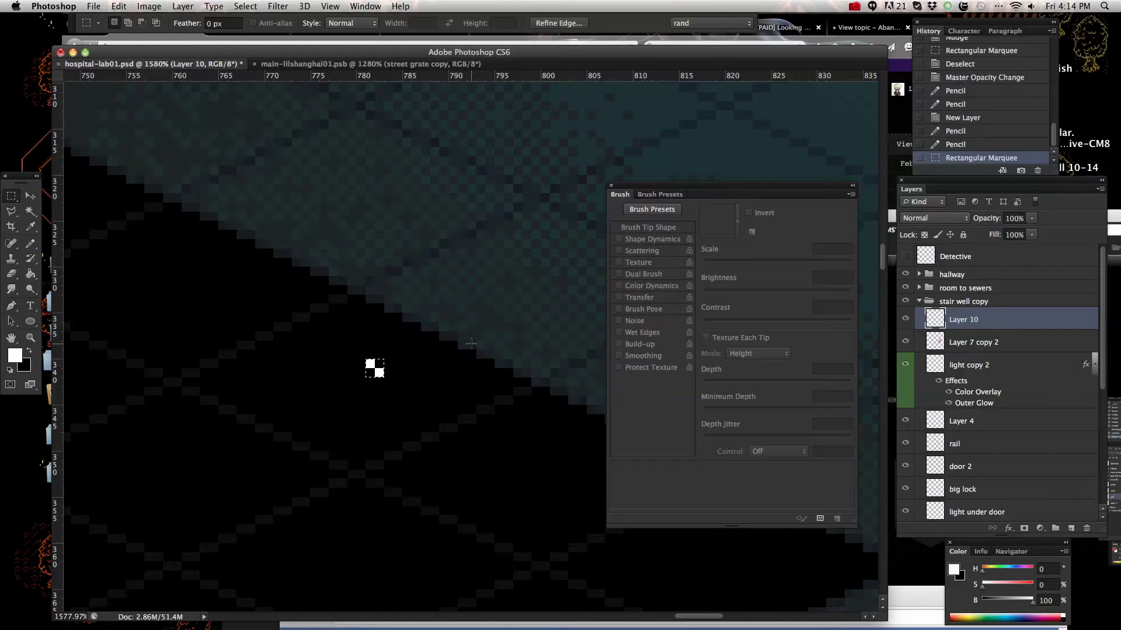
Start defining the selected checkerboard square as a pattern, and cancel the naming dialog.
{"action": "left_click", "coordinate": [93, 6]}
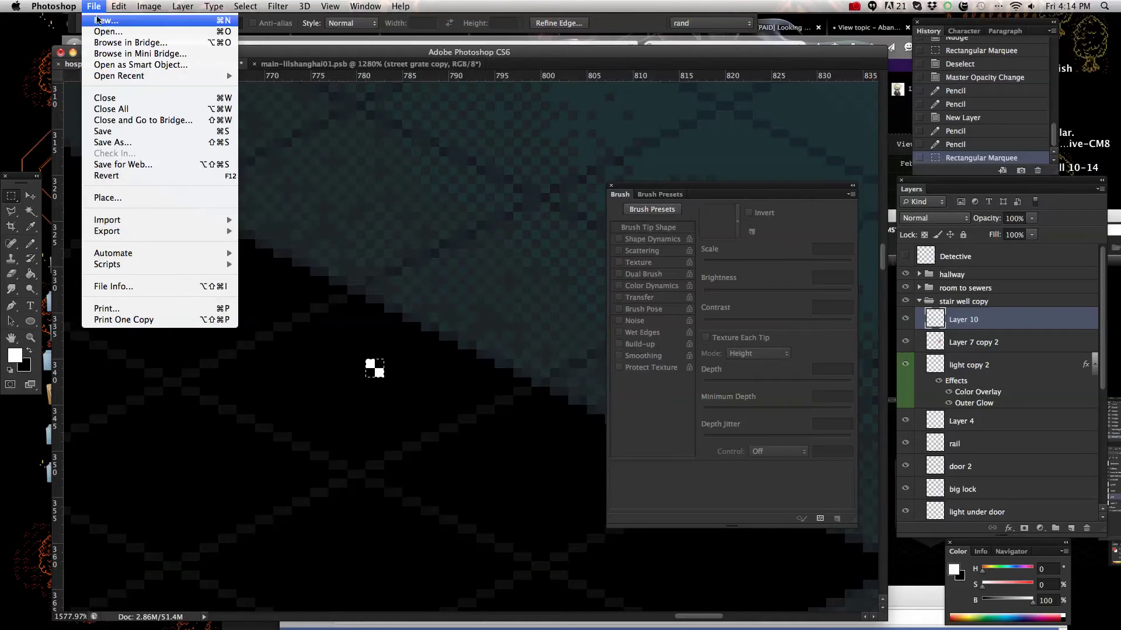
{"action": "mouse_move", "coordinate": [117, 7]}
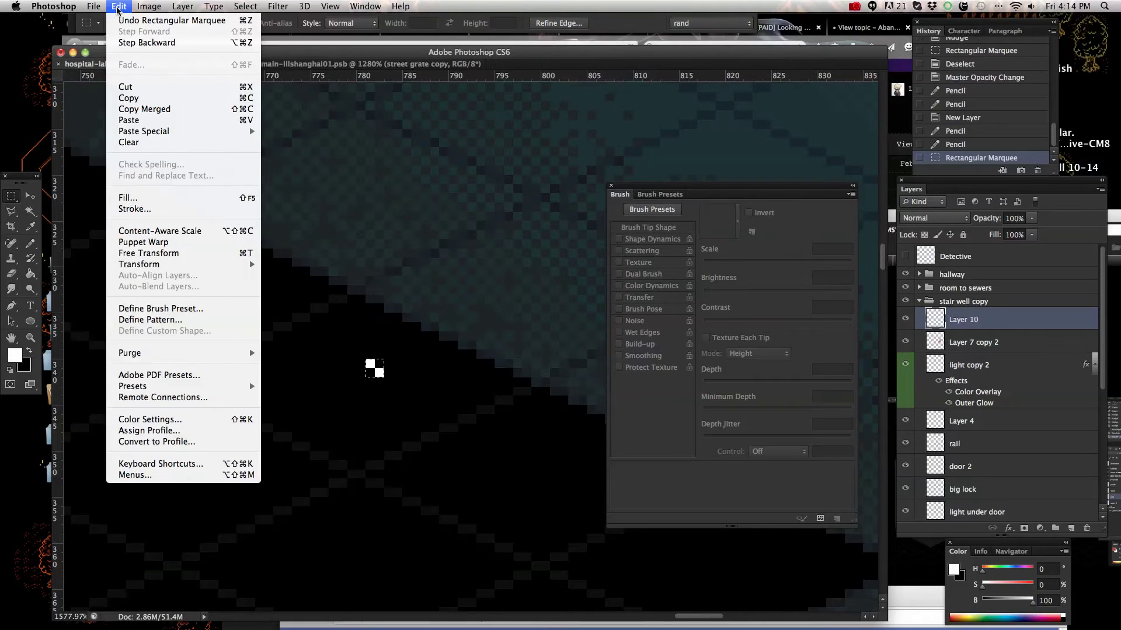
{"action": "left_click", "coordinate": [228, 320]}
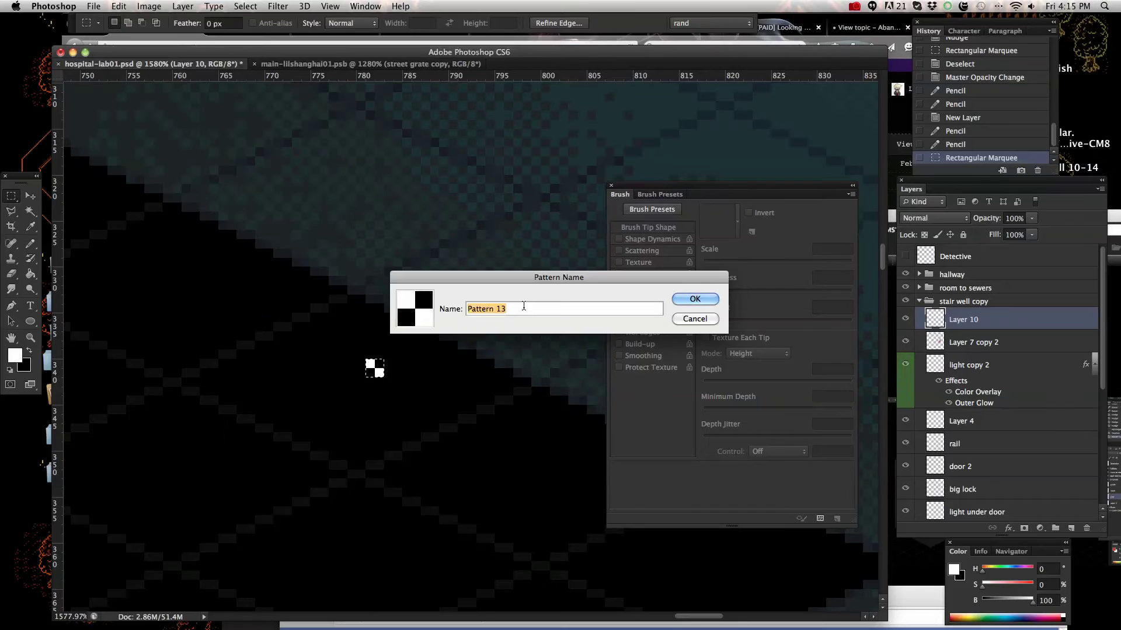
{"action": "left_click", "coordinate": [707, 323]}
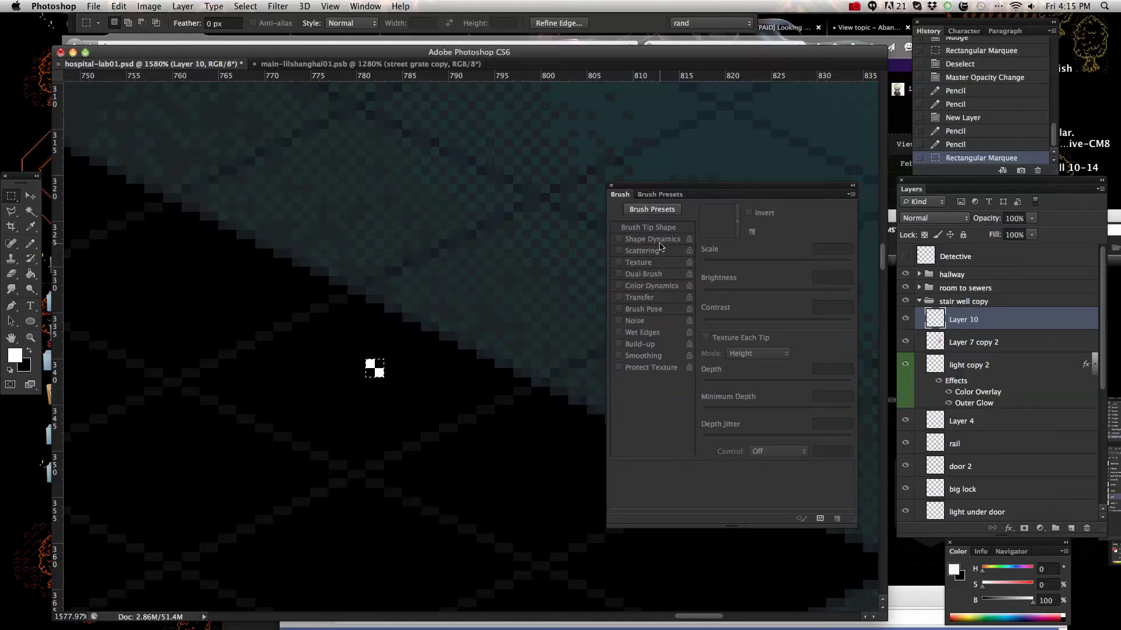
Enable Texture with the small checkerboard pattern for the Pencil, check the available patterns, and close the brush settings.
{"action": "key", "text": "b"}
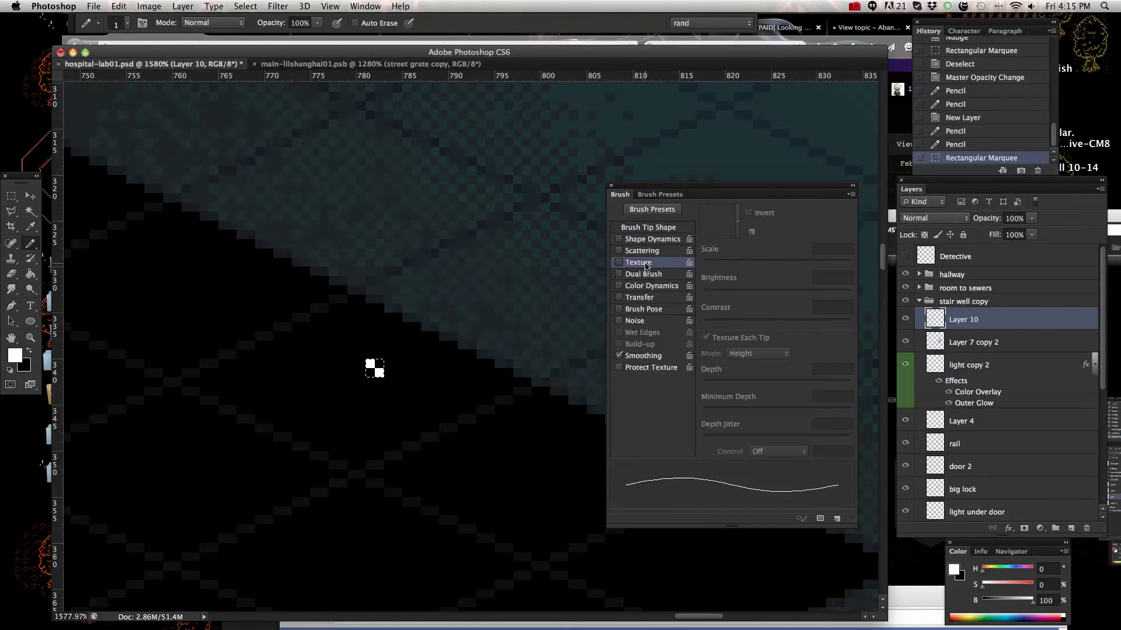
{"action": "left_click", "coordinate": [642, 264]}
{"action": "left_click", "coordinate": [733, 232]}
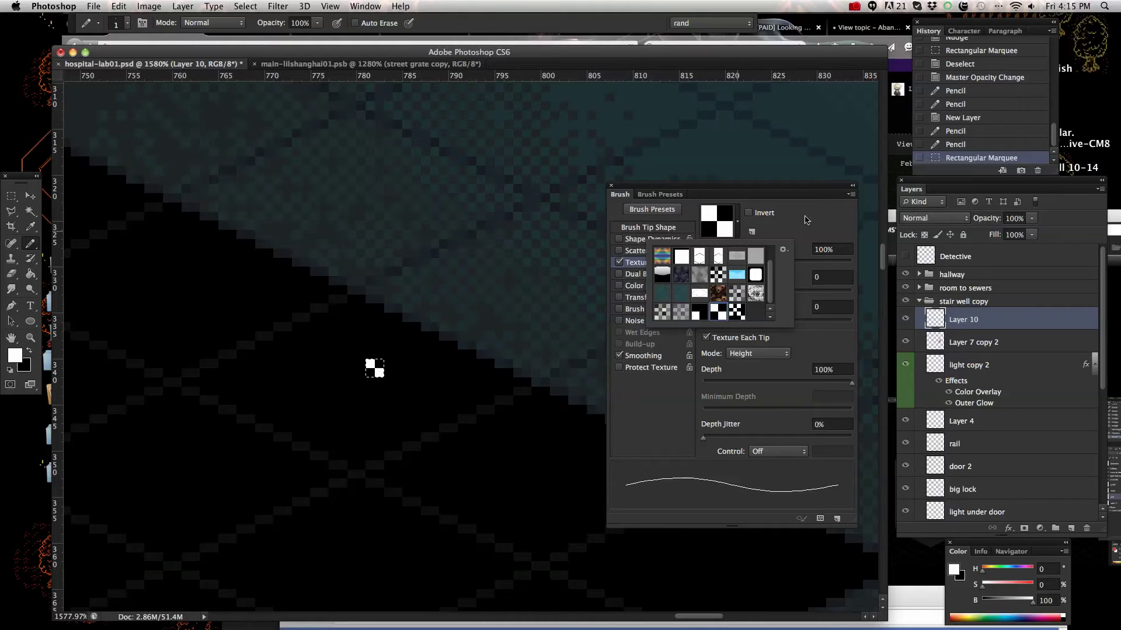
{"action": "left_click", "coordinate": [738, 226]}
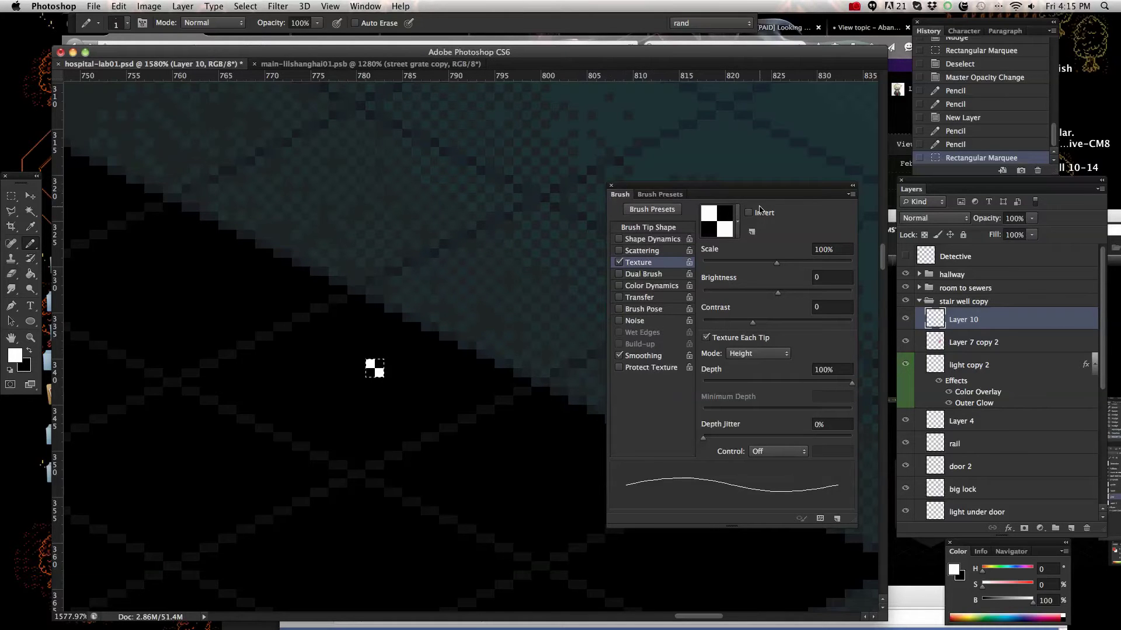
{"action": "left_click", "coordinate": [611, 185]}
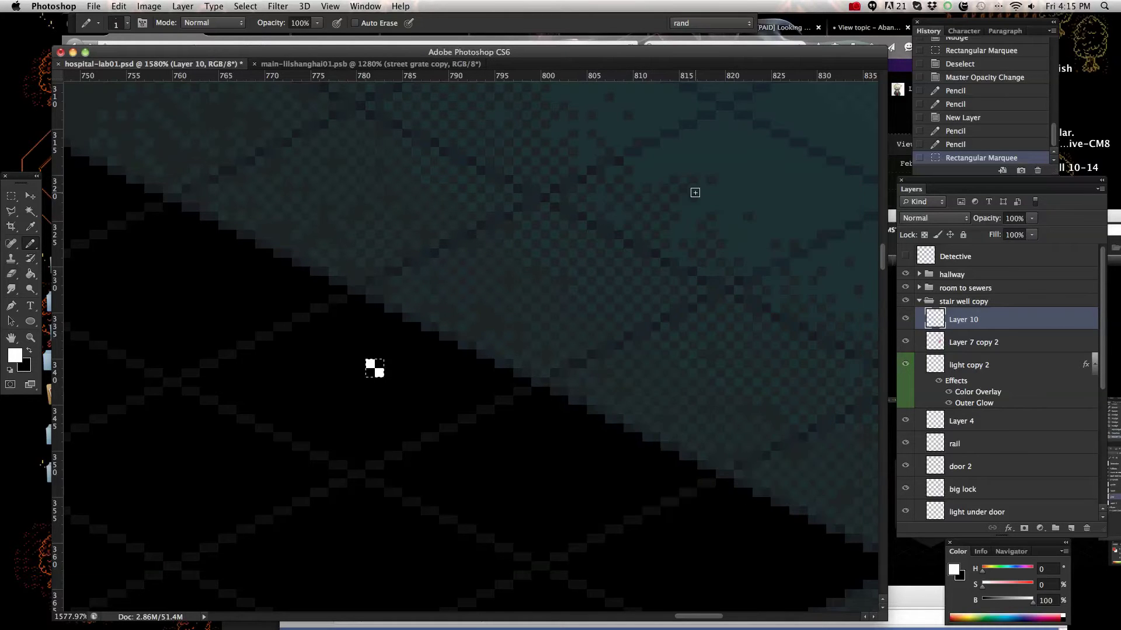
Step the history back to the New Layer state, undoing the two white pixels and the selection.
{"action": "left_click", "coordinate": [1013, 145]}
{"action": "left_click", "coordinate": [1012, 131]}
{"action": "left_click", "coordinate": [1010, 118]}
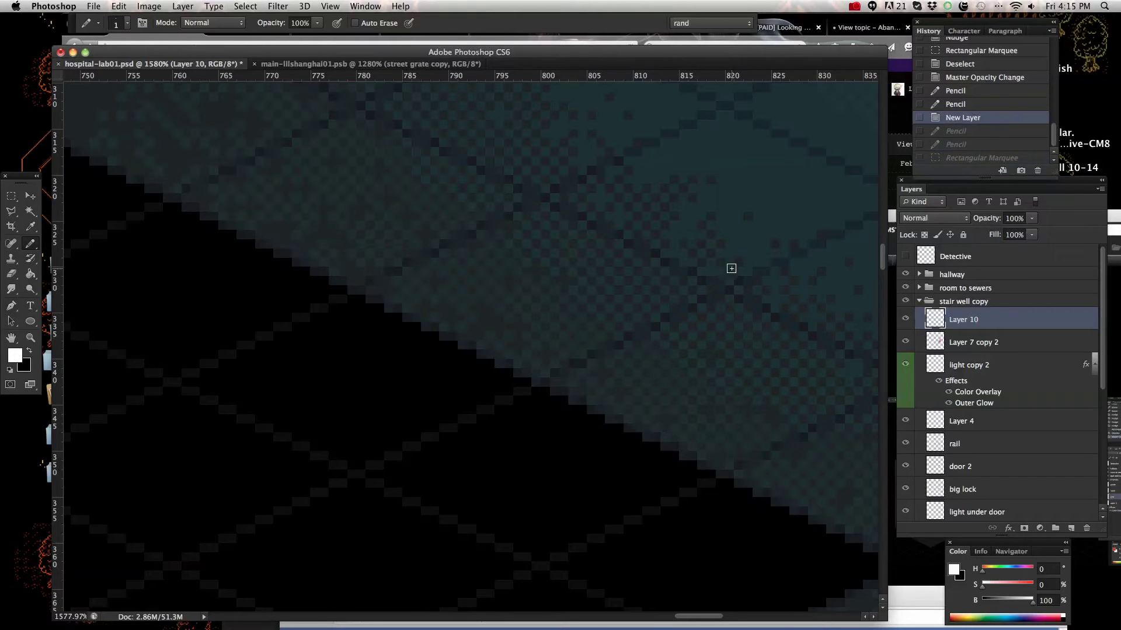
Select the red Color Dodge lighting layer, Layer 7 copy 2, at the stairwell's wall lamp and hide it.
{"action": "scroll", "coordinate": [703, 398], "scroll_direction": "down", "scroll_amount": 10}
{"action": "scroll", "coordinate": [703, 398], "scroll_direction": "down", "scroll_amount": 9}
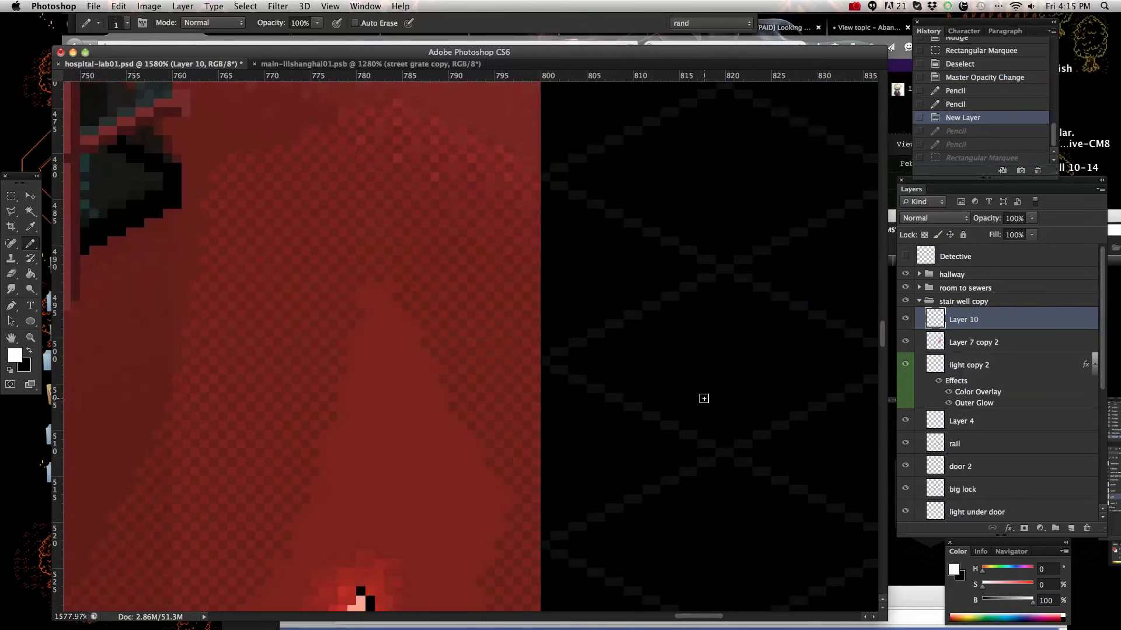
{"action": "left_click", "coordinate": [30, 337]}
{"action": "left_click_drag", "start_coordinate": [464, 342], "coordinate": [388, 350]}
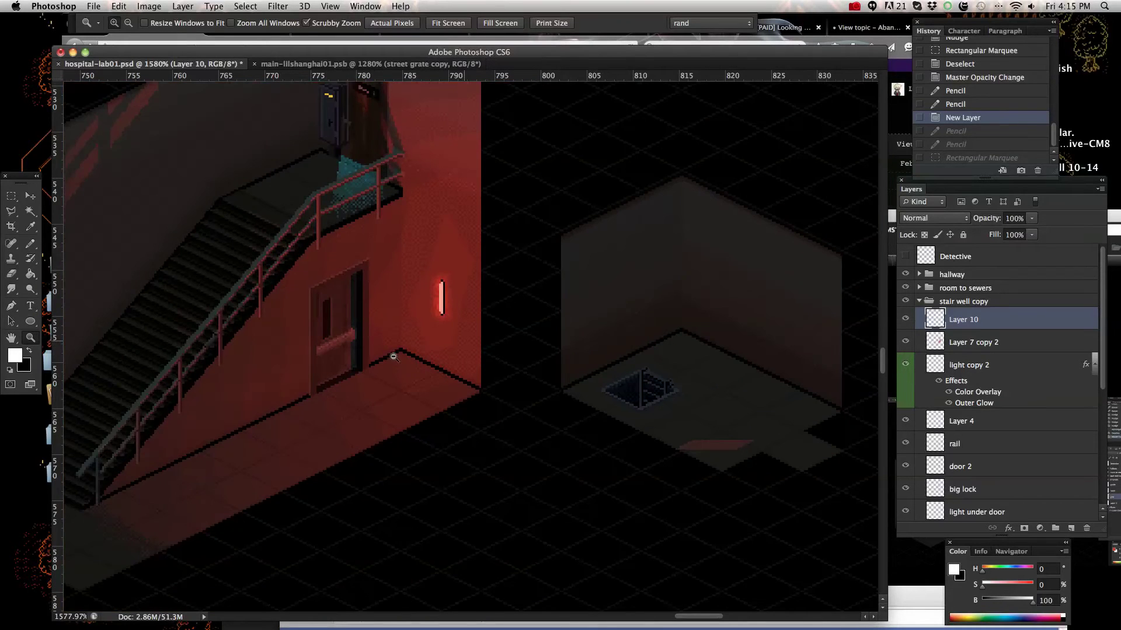
{"action": "left_click_drag", "start_coordinate": [645, 304], "coordinate": [837, 307]}
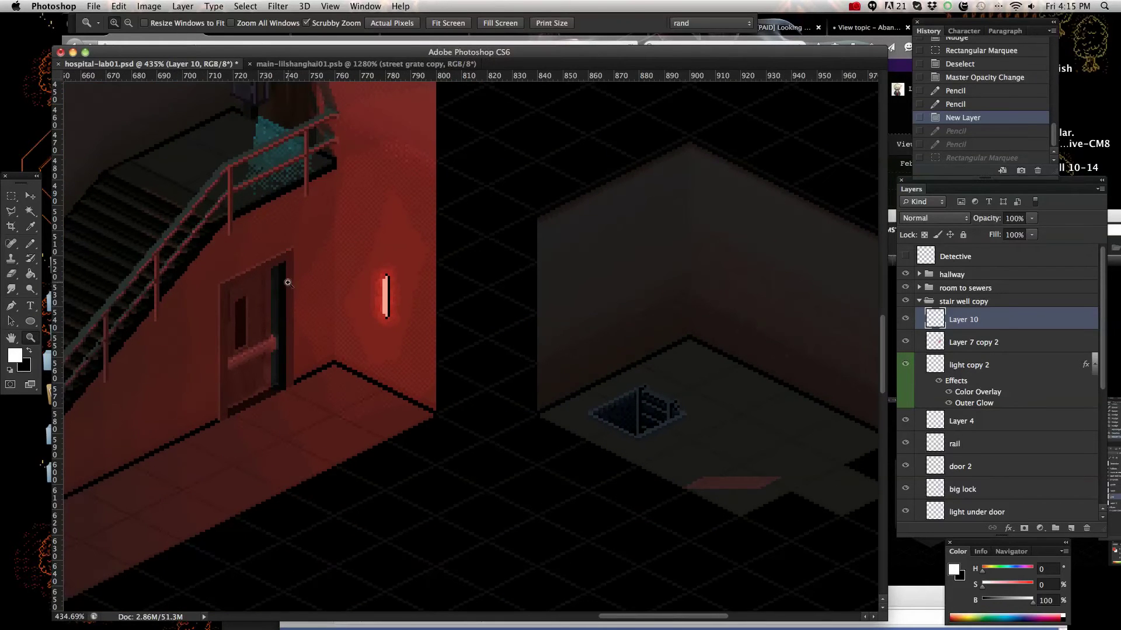
{"action": "left_click", "coordinate": [27, 197]}
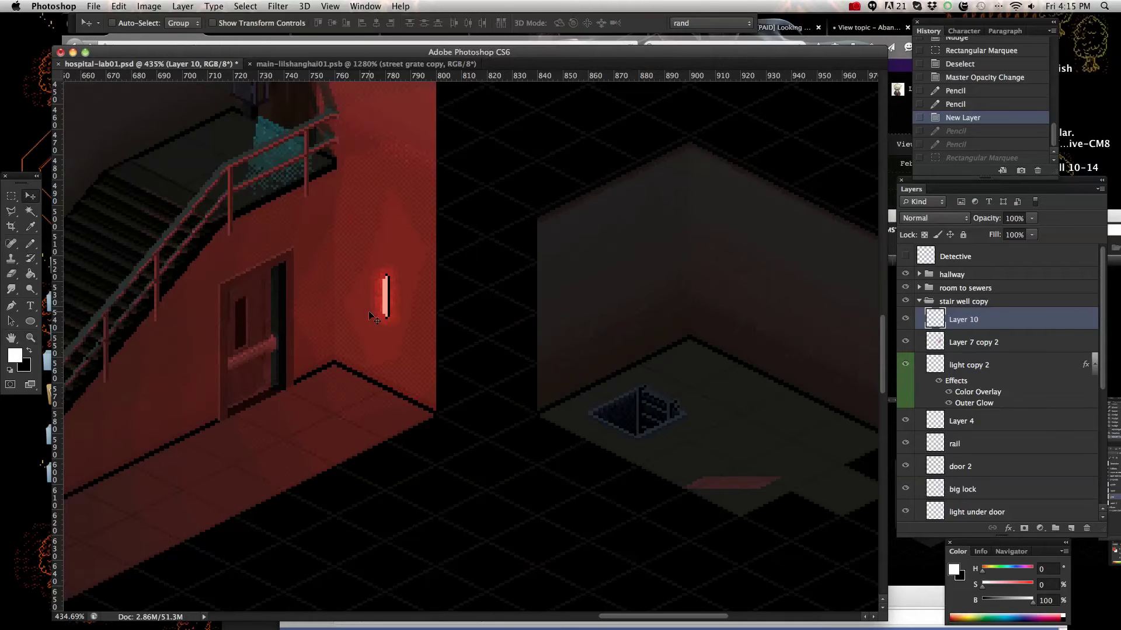
{"action": "right_click", "coordinate": [385, 305]}
{"action": "left_click", "coordinate": [385, 305]}
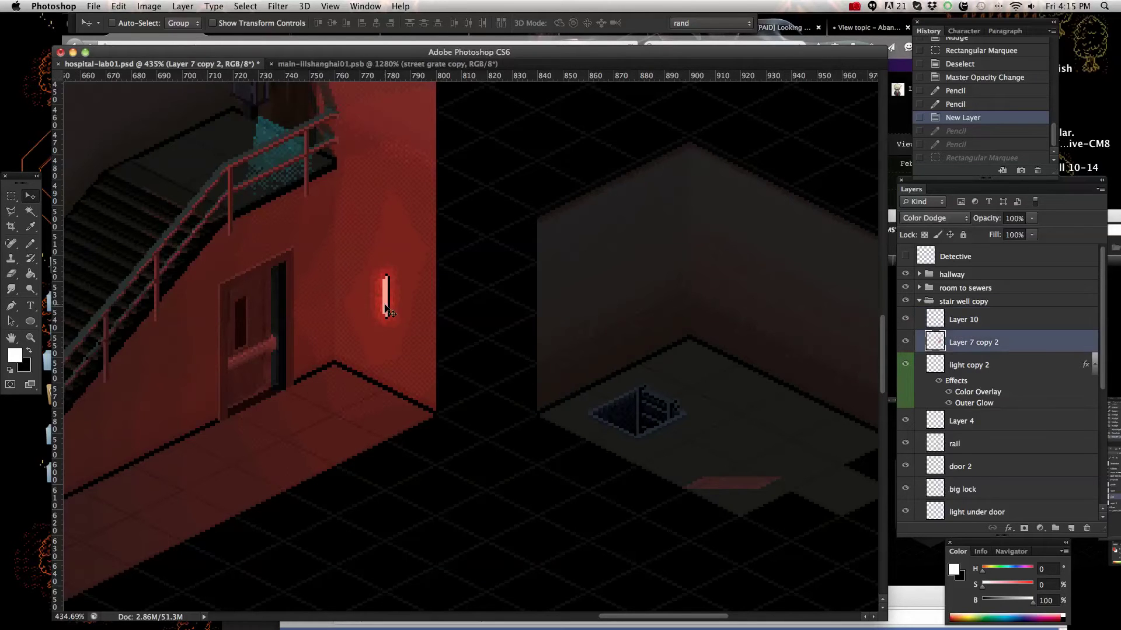
{"action": "left_click", "coordinate": [905, 343]}
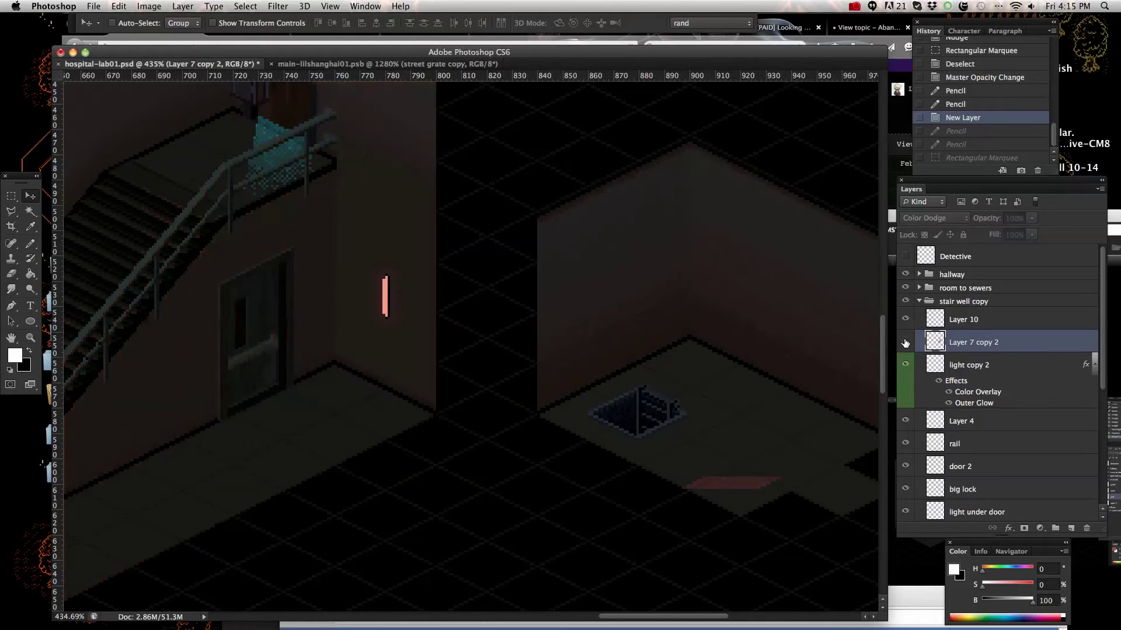
Nudge the light copy 2 layer to the right and back to its starting place.
{"action": "left_click", "coordinate": [972, 363]}
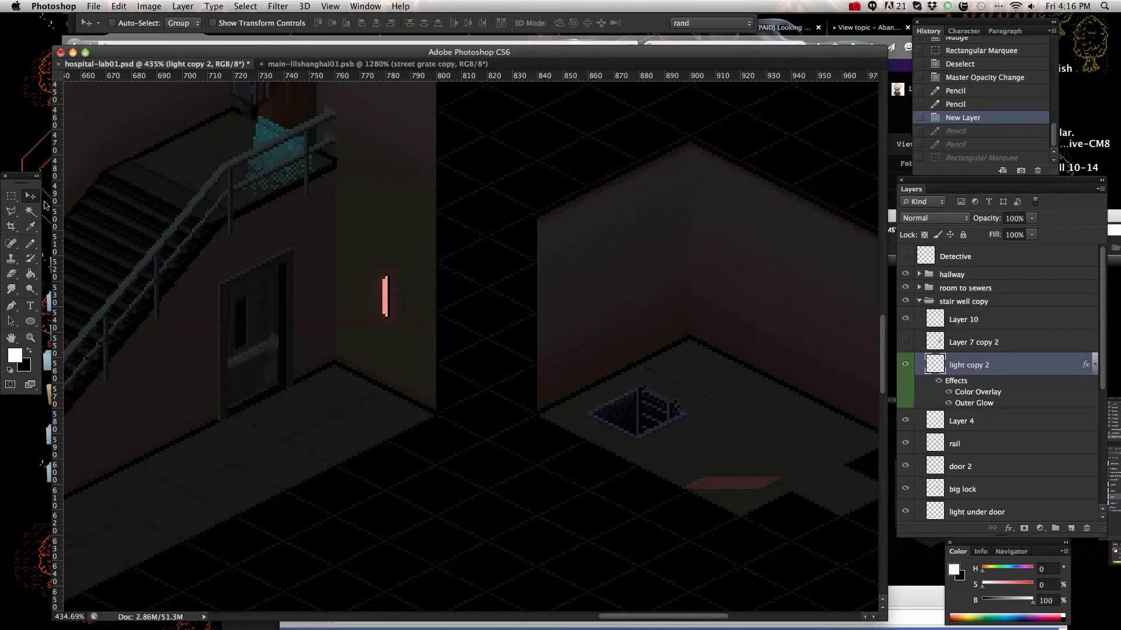
{"action": "key", "text": "shift+Right"}
{"action": "key", "text": "shift+Right"}
{"action": "key", "text": "shift+Right"}
{"action": "key", "text": "shift+Right"}
{"action": "key", "text": "shift+Right"}
{"action": "key", "text": "shift+Right"}
{"action": "key", "text": "shift+Left"}
{"action": "key", "text": "shift+Left"}
{"action": "key", "text": "shift+Left"}
{"action": "key", "text": "shift+Left"}
{"action": "key", "text": "shift+Left"}
{"action": "key", "text": "shift+Left"}
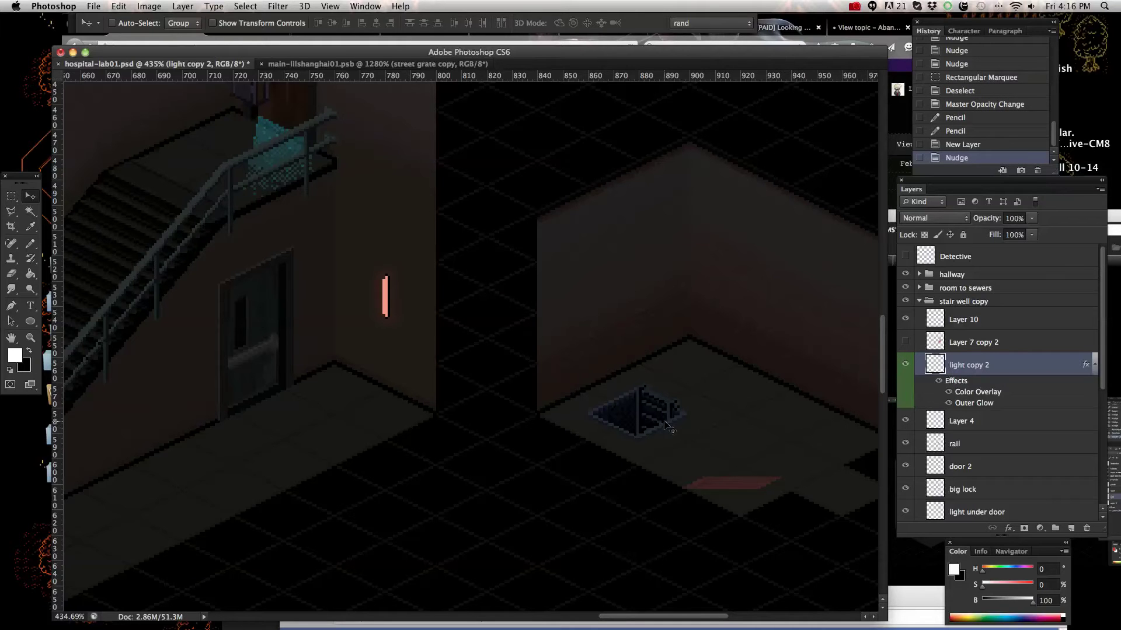
Duplicate the light copy 2 and Layer 4 layers together.
{"action": "left_click", "coordinate": [1013, 425]}
{"action": "left_click", "coordinate": [1012, 369], "text": "shift"}
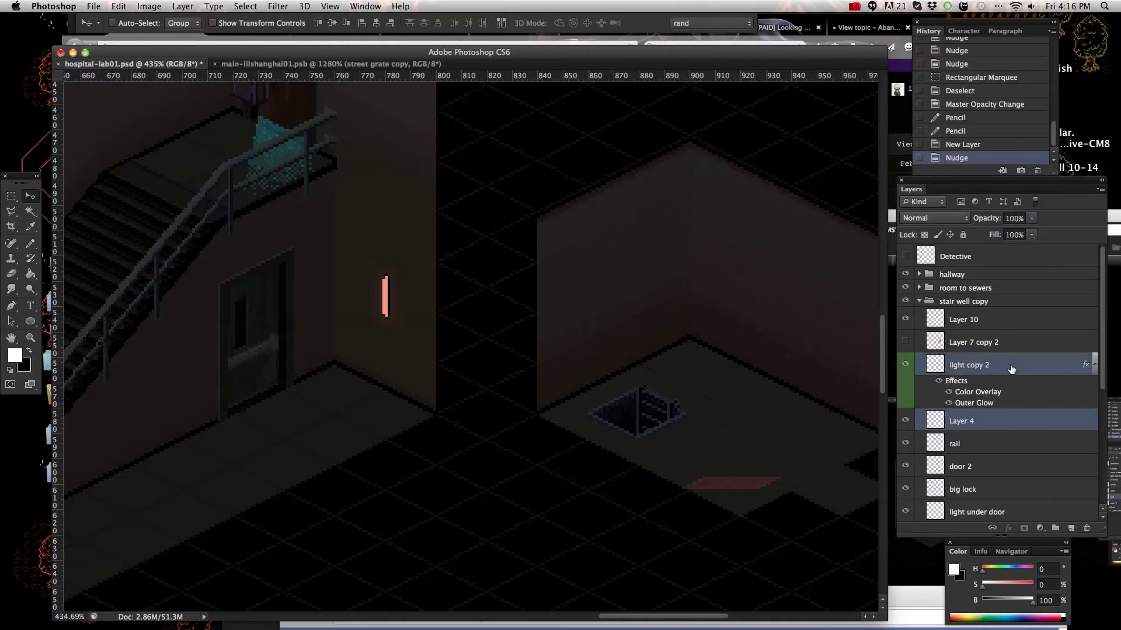
{"action": "right_click", "coordinate": [1011, 369]}
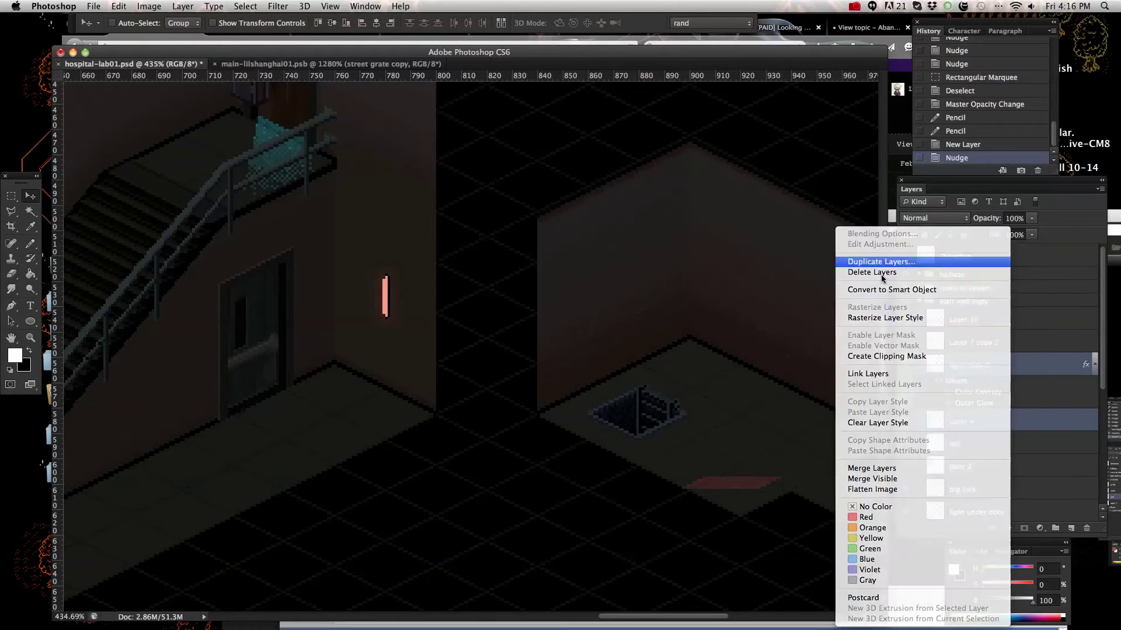
{"action": "left_click", "coordinate": [906, 263]}
{"action": "left_click", "coordinate": [683, 271]}
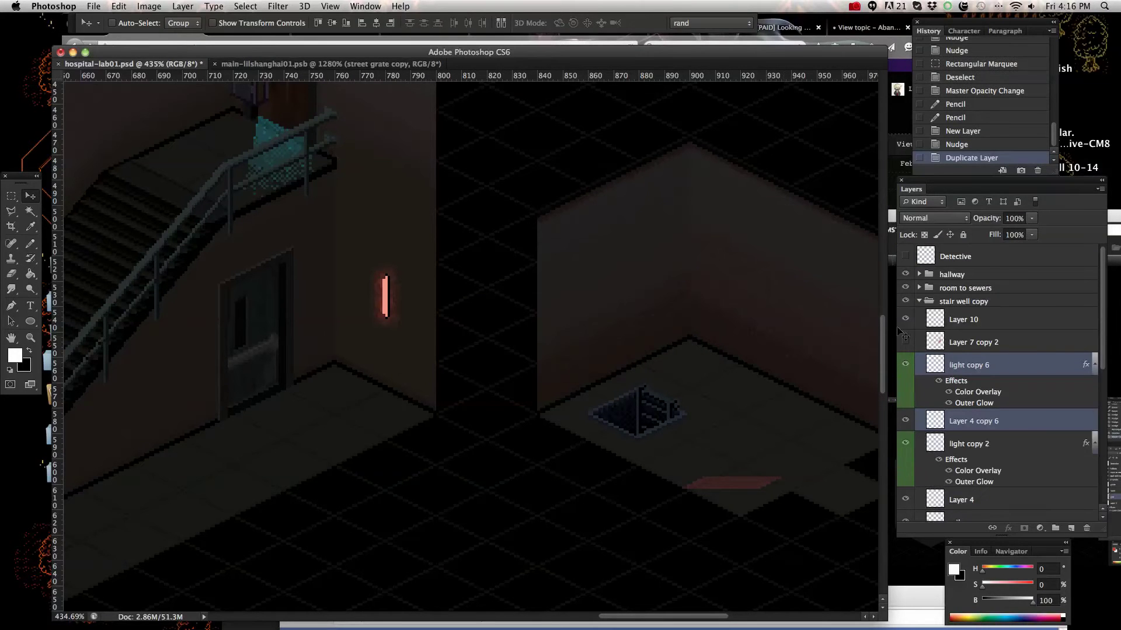
Move the duplicated lamp layers, light copy 6 and Layer 4 copy 6, to the top of the room to sewers group.
{"action": "left_click_drag", "start_coordinate": [990, 305], "coordinate": [1026, 288]}
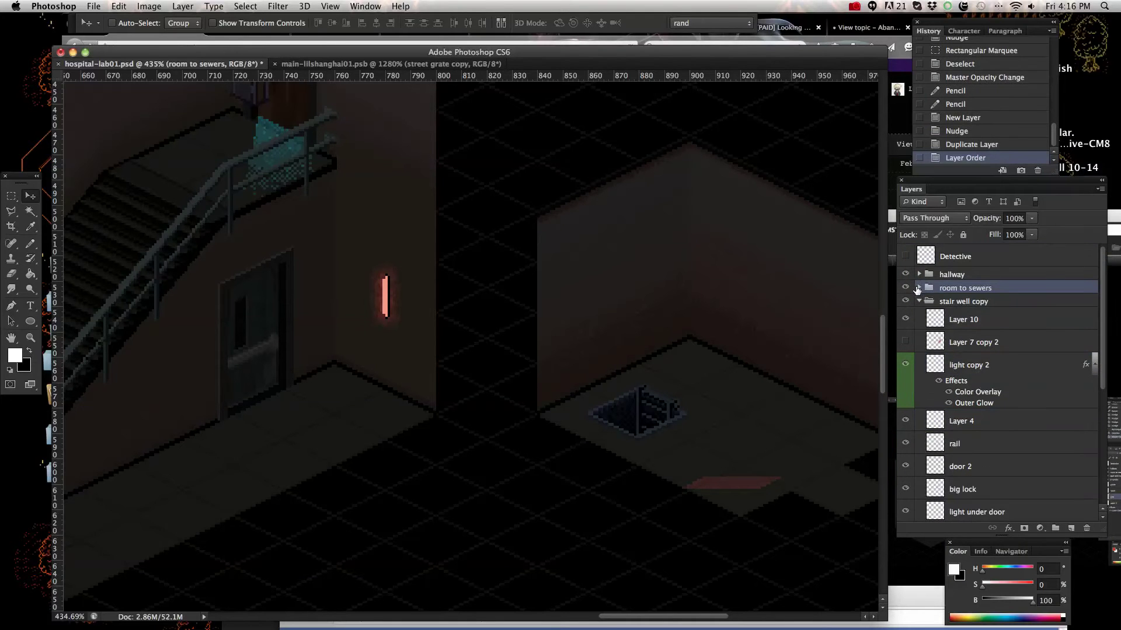
{"action": "left_click", "coordinate": [918, 288]}
{"action": "scroll", "coordinate": [1005, 328], "scroll_direction": "down", "scroll_amount": 3}
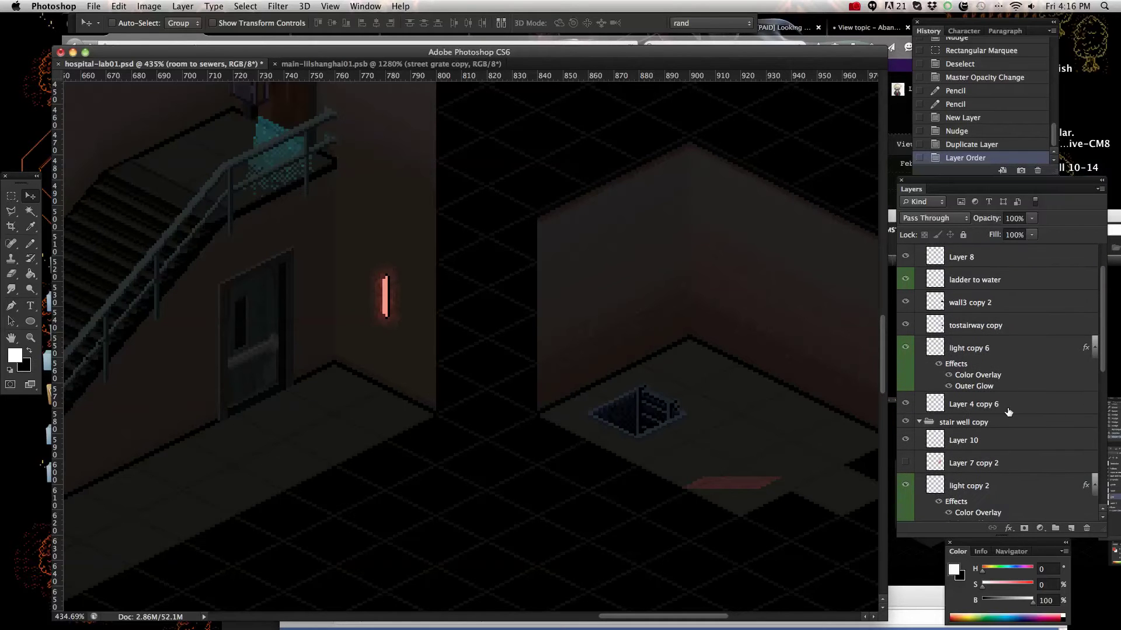
{"action": "left_click", "coordinate": [1009, 412]}
{"action": "left_click", "coordinate": [1007, 348], "text": "shift"}
{"action": "scroll", "coordinate": [1013, 351], "scroll_direction": "up", "scroll_amount": 2}
{"action": "left_click_drag", "start_coordinate": [1022, 399], "coordinate": [1021, 299]}
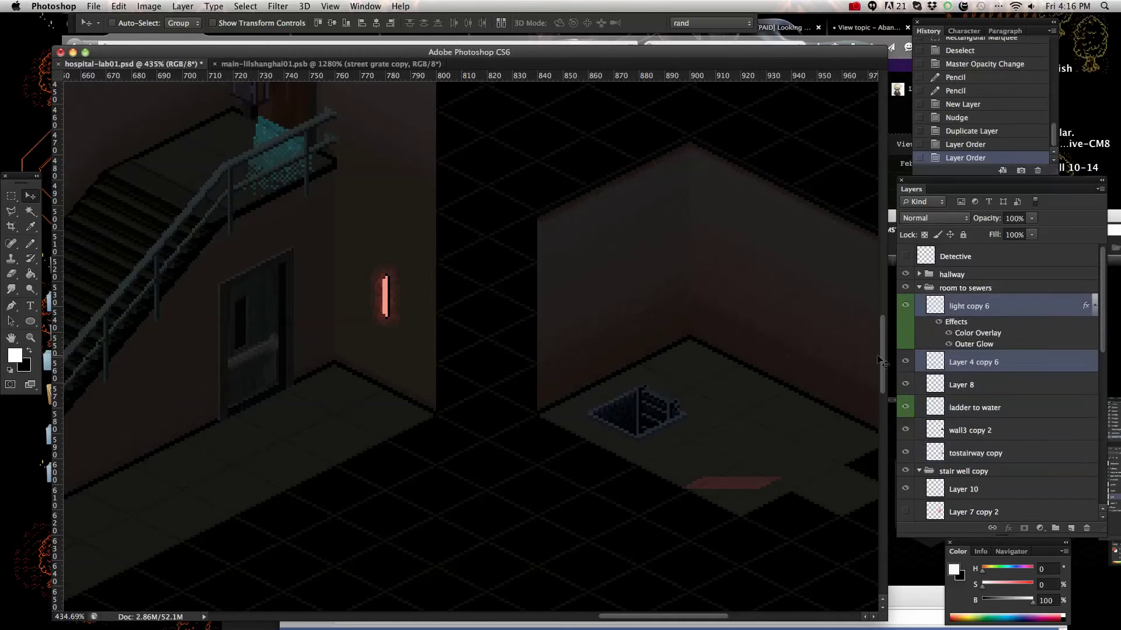
Move the duplicated lamp into the sewer room, high on the right-hand wall near the corner.
{"action": "left_click", "coordinate": [31, 210]}
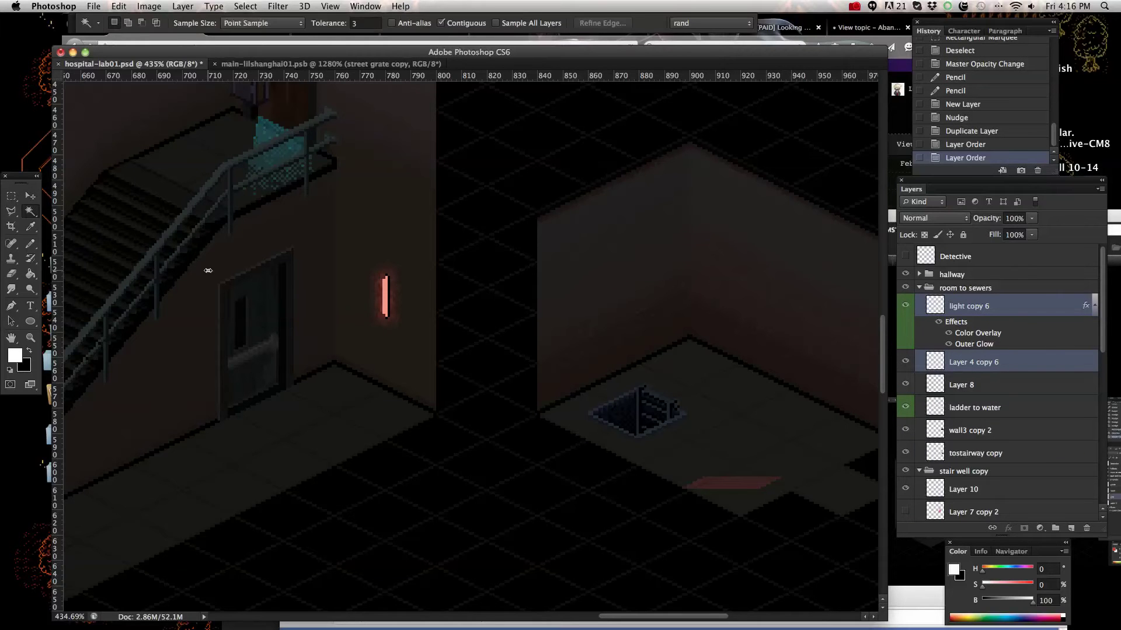
{"action": "left_click", "coordinate": [31, 195]}
{"action": "left_click_drag", "start_coordinate": [385, 318], "coordinate": [751, 317]}
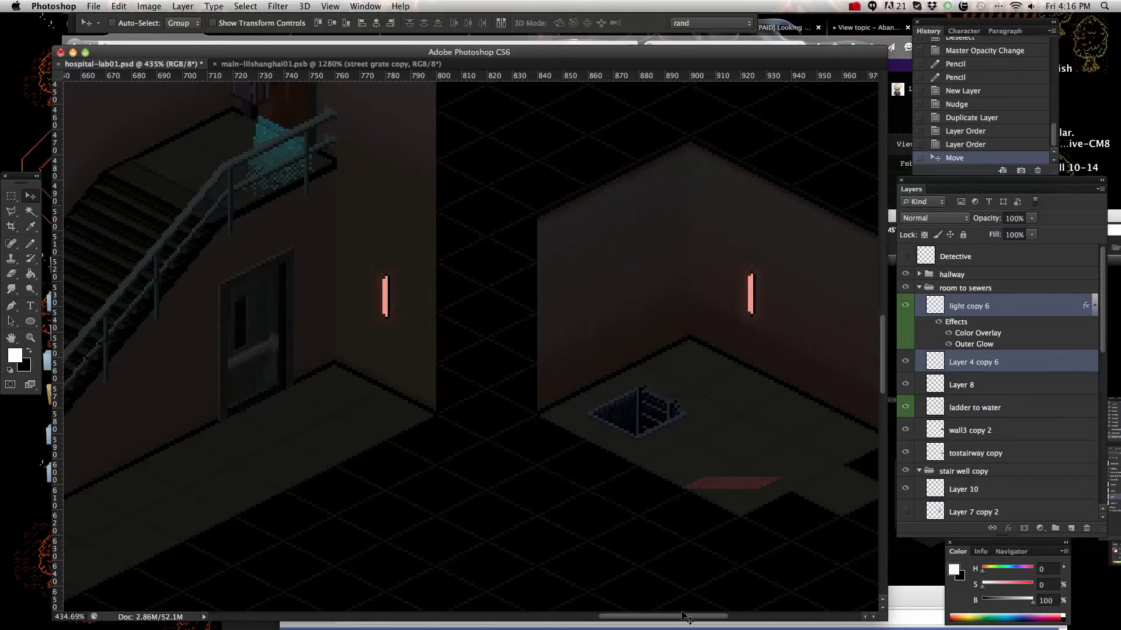
{"action": "left_click_drag", "start_coordinate": [683, 617], "coordinate": [707, 617]}
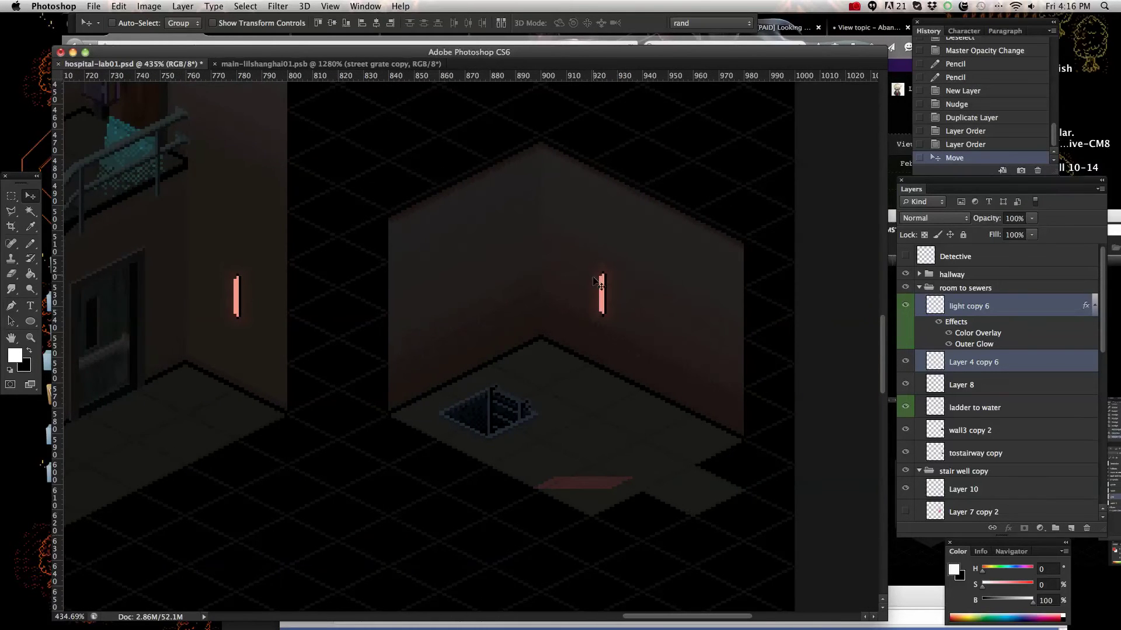
{"action": "left_click_drag", "start_coordinate": [600, 295], "coordinate": [557, 215]}
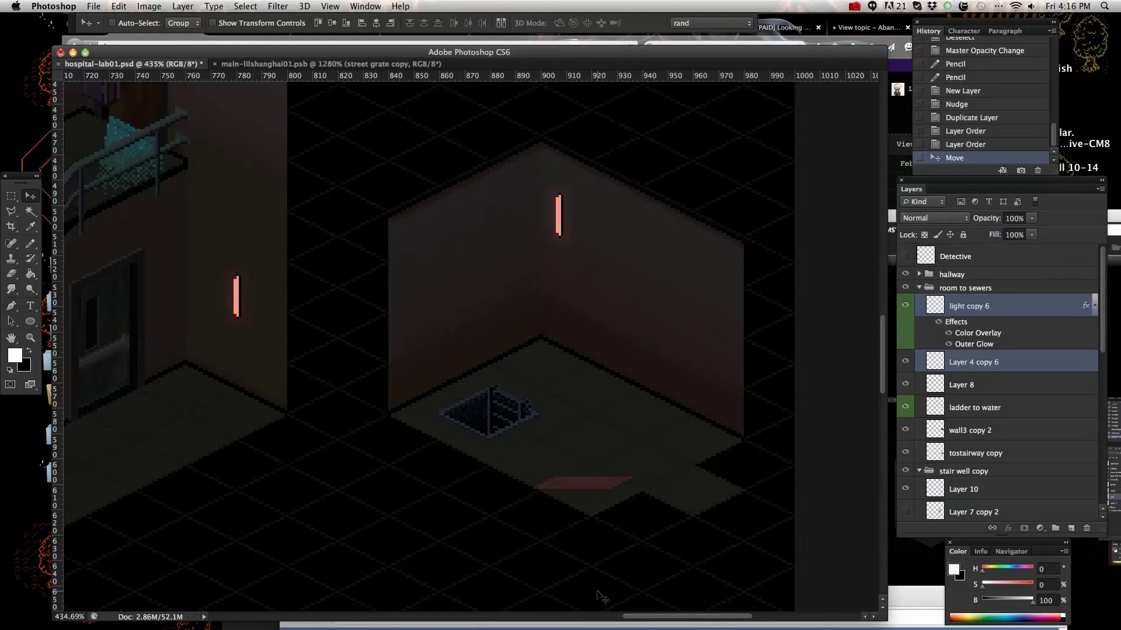
Show the hidden Layer 7 copy 2 lighting layer in the stair well copy group.
{"action": "mouse_move", "coordinate": [647, 617]}
{"action": "left_mouse_down"}
{"action": "mouse_move", "coordinate": [590, 617]}
{"action": "mouse_move", "coordinate": [651, 617]}
{"action": "left_mouse_up"}
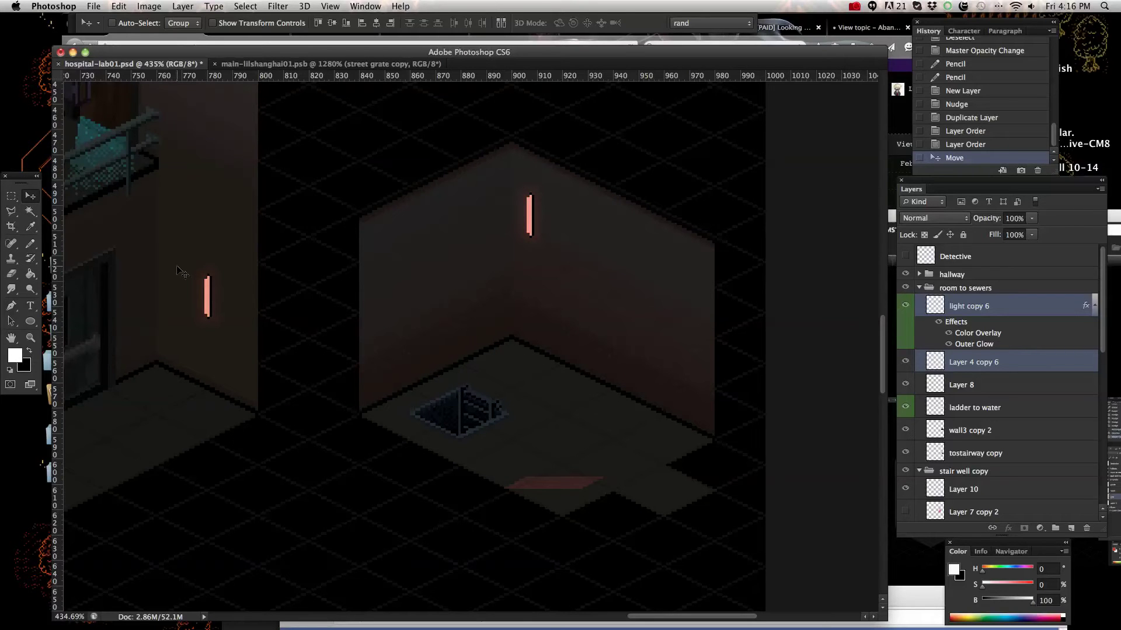
{"action": "right_click", "coordinate": [208, 294]}
{"action": "left_click", "coordinate": [213, 296]}
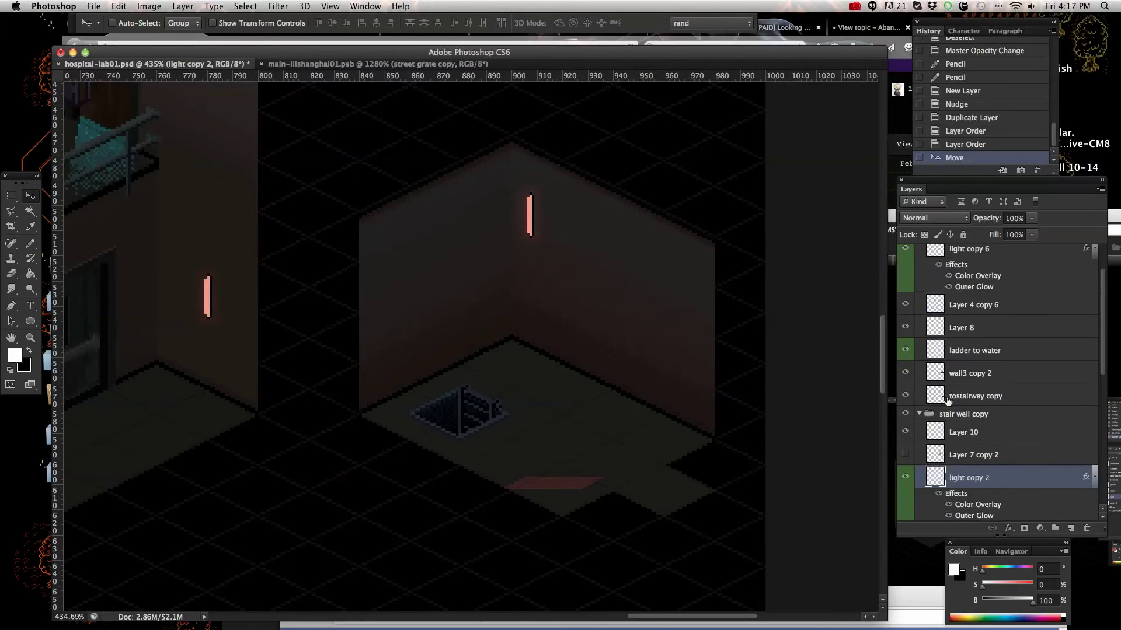
{"action": "scroll", "coordinate": [973, 457], "scroll_direction": "down", "scroll_amount": 3}
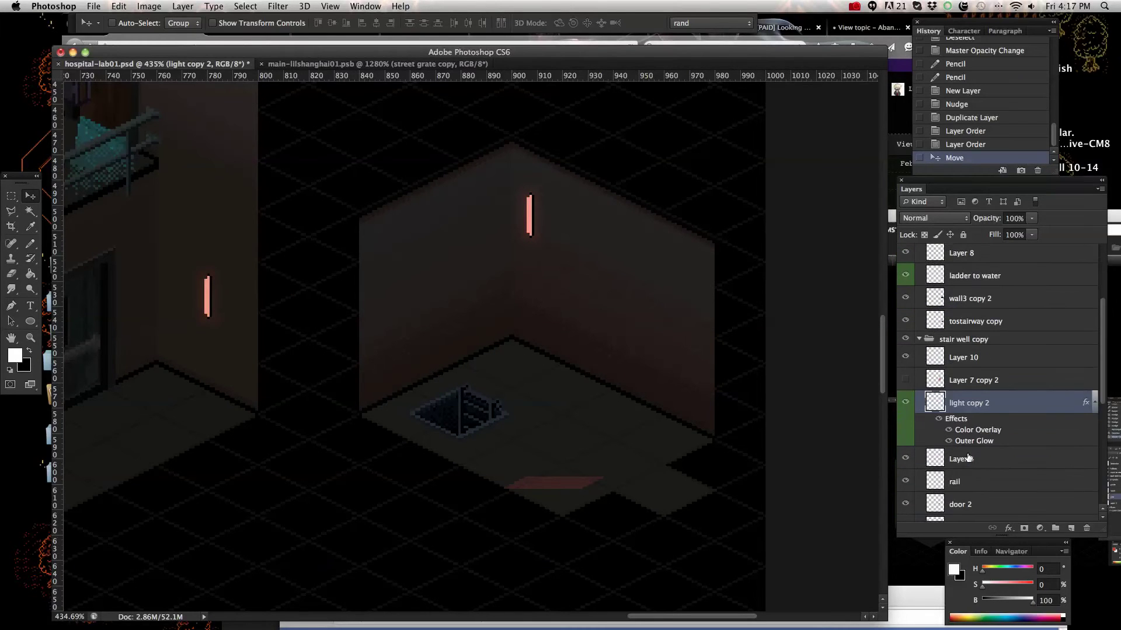
{"action": "left_click", "coordinate": [906, 383]}
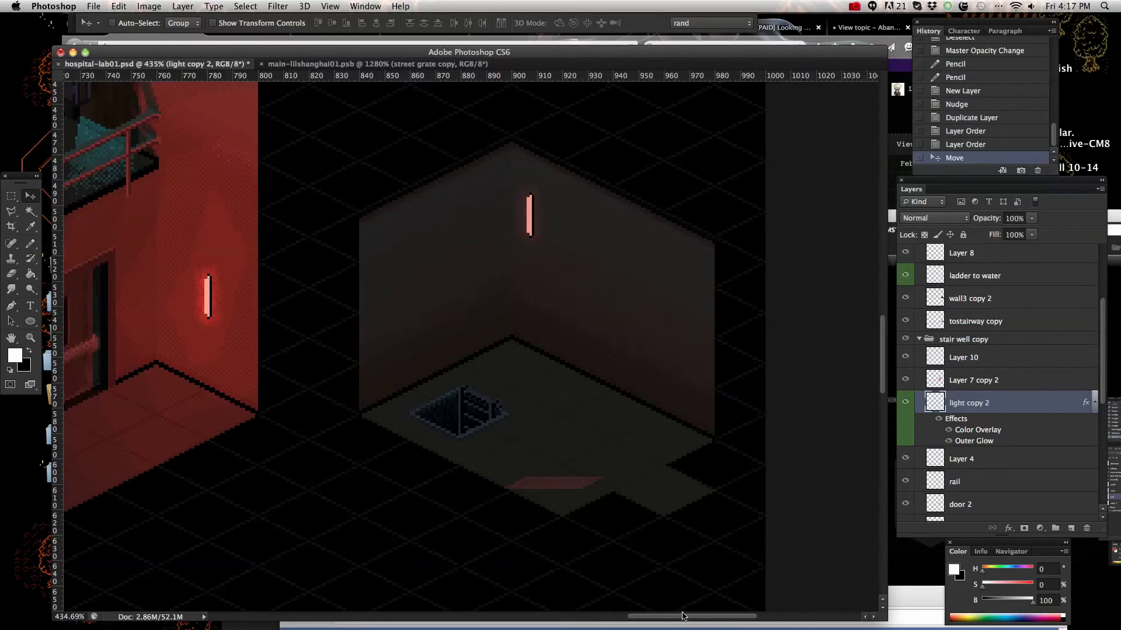
{"action": "left_click_drag", "start_coordinate": [683, 617], "coordinate": [614, 618]}
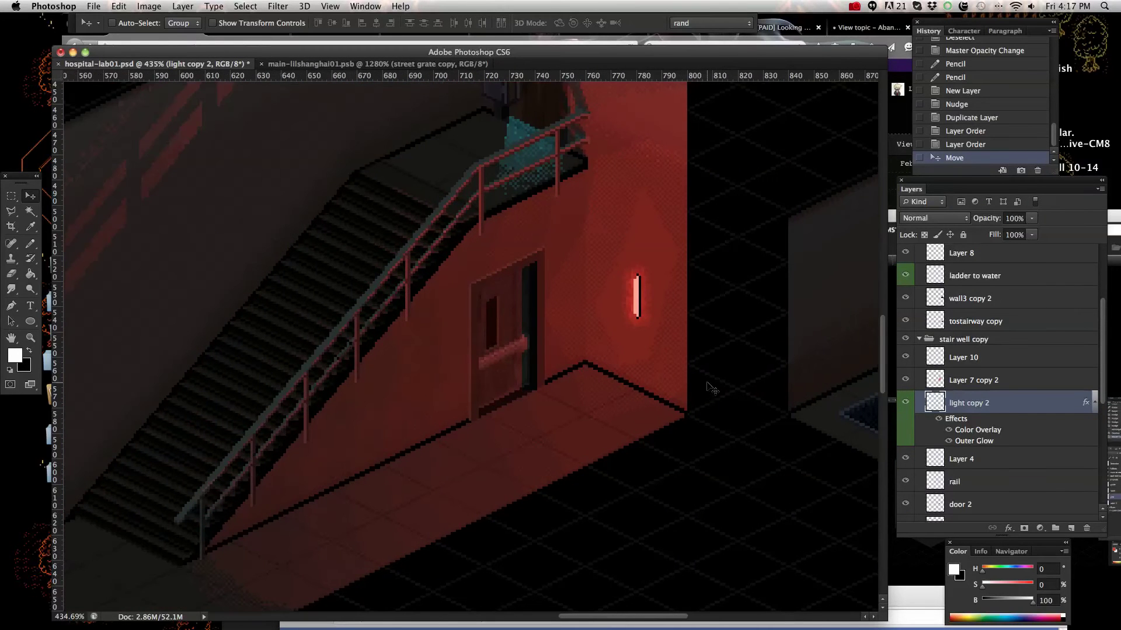
Set the blending mode of Layer 7 copy 2 to Normal.
{"action": "left_click", "coordinate": [963, 383]}
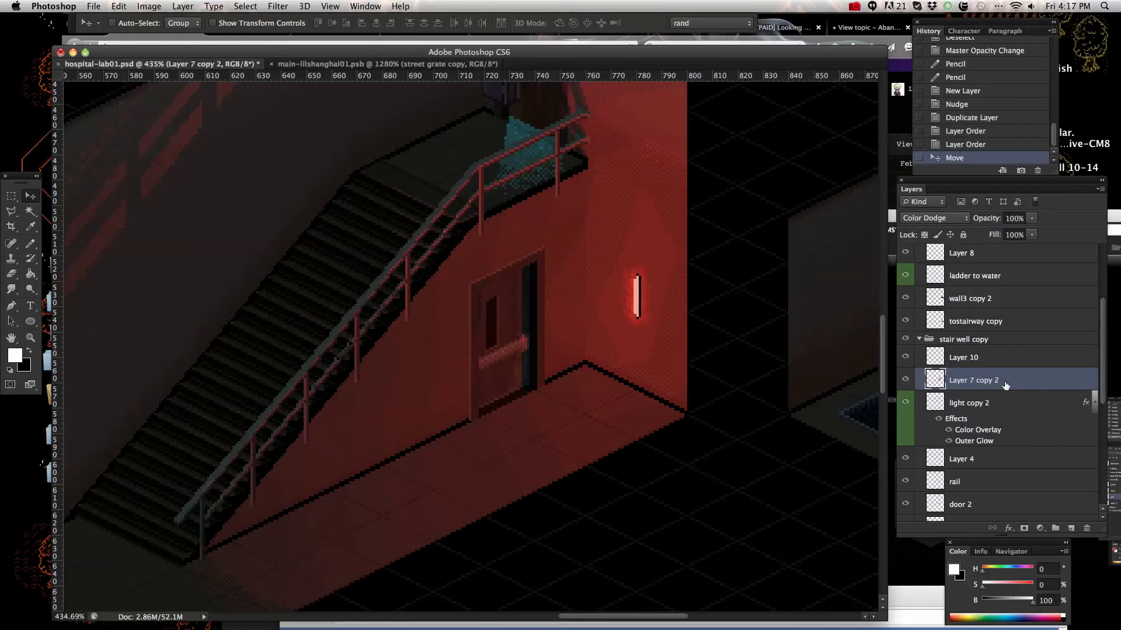
{"action": "left_click", "coordinate": [957, 215]}
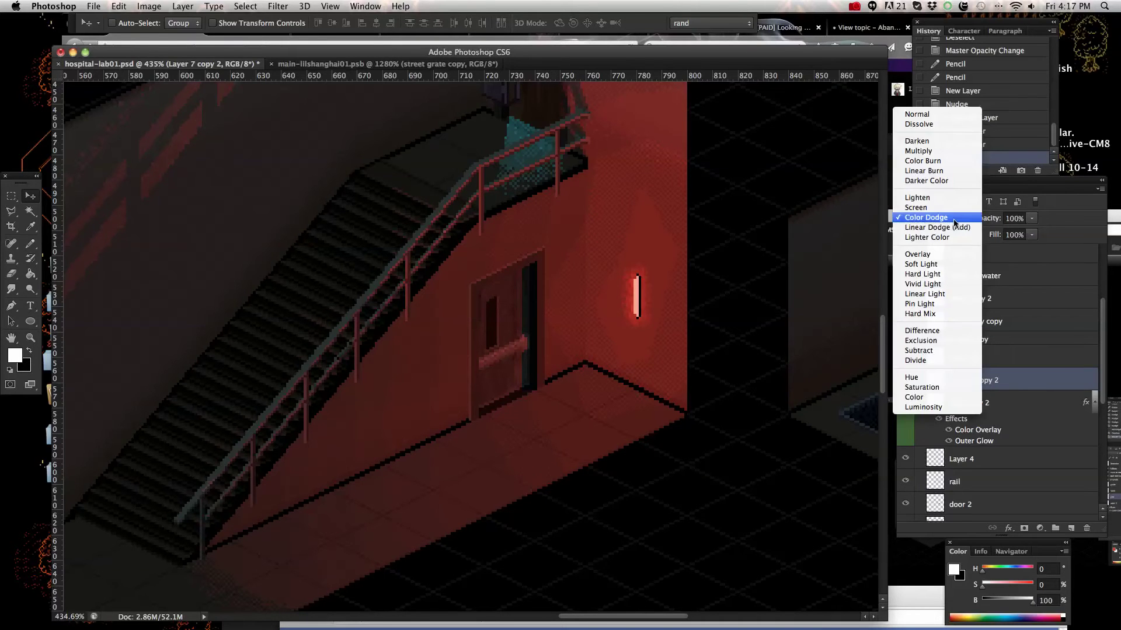
{"action": "left_click", "coordinate": [935, 114]}
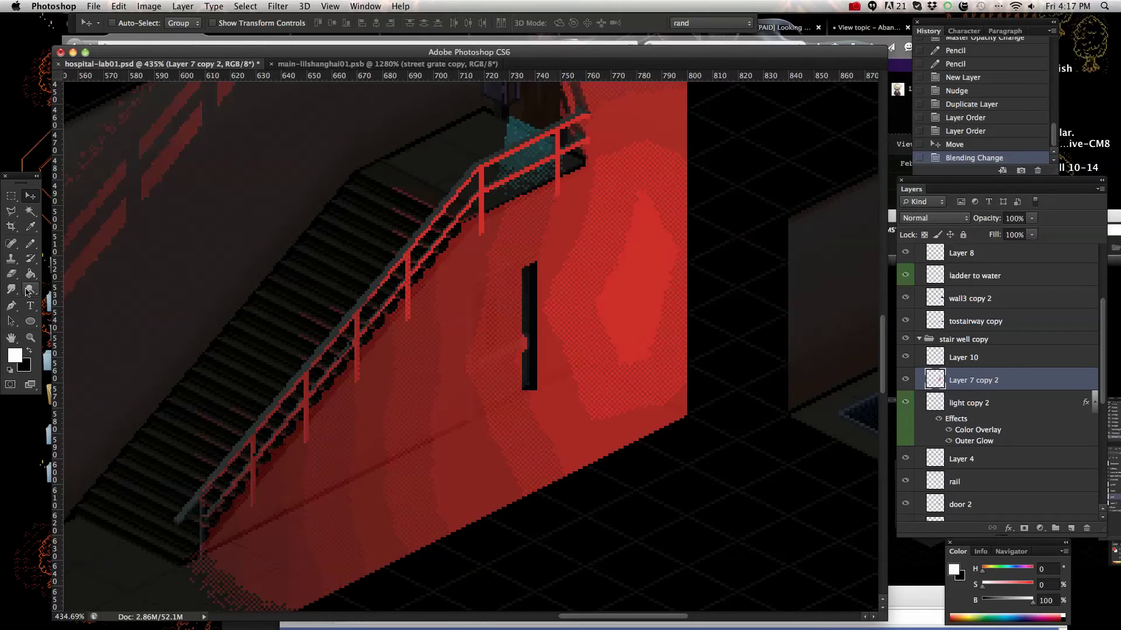
Choose the round 10 preset for the Eraser, vary its brush size, and return to the Move tool.
{"action": "left_click", "coordinate": [13, 277]}
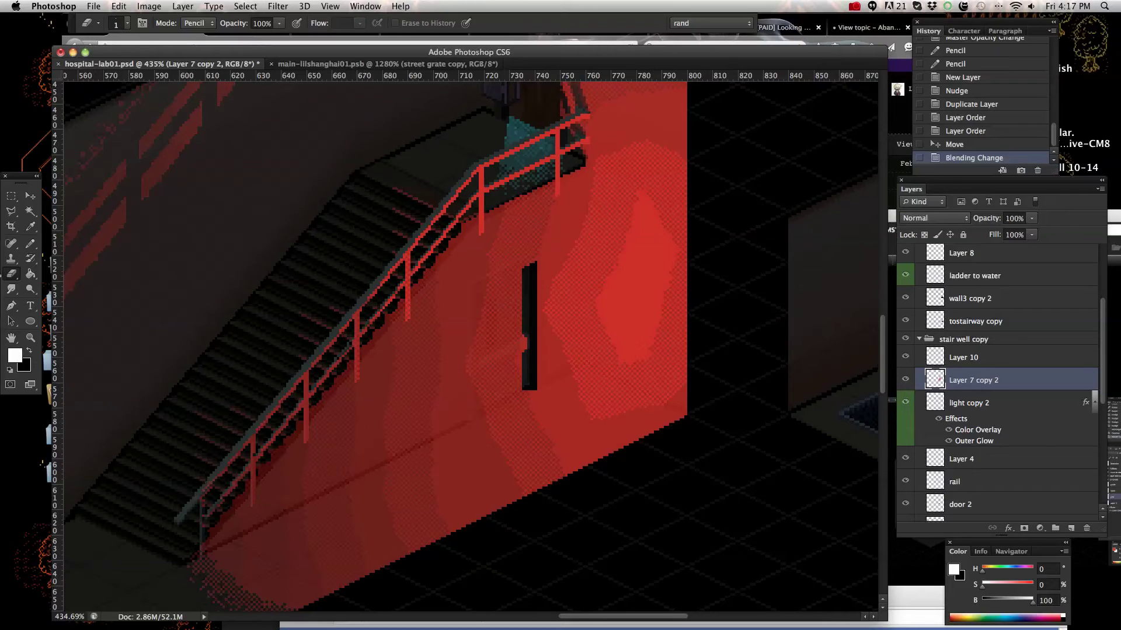
{"action": "right_click", "coordinate": [564, 422]}
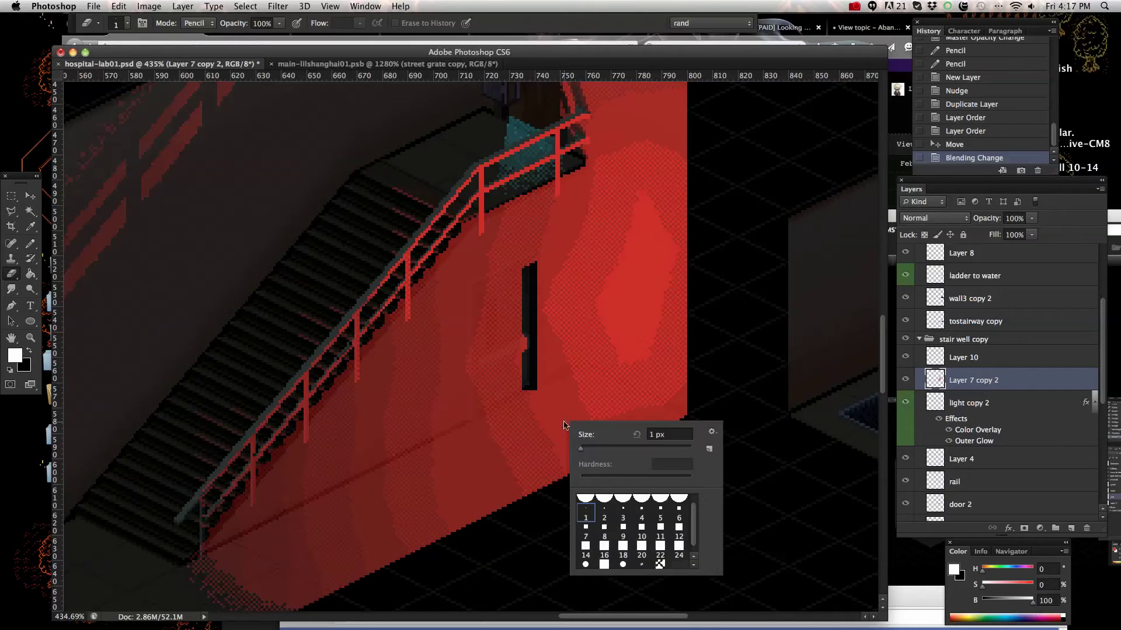
{"action": "scroll", "coordinate": [645, 554], "scroll_direction": "down", "scroll_amount": 1}
{"action": "left_click", "coordinate": [623, 559]}
{"action": "mouse_move", "coordinate": [610, 443]}
{"action": "left_mouse_down"}
{"action": "mouse_move", "coordinate": [607, 452]}
{"action": "mouse_move", "coordinate": [633, 451]}
{"action": "left_mouse_up"}
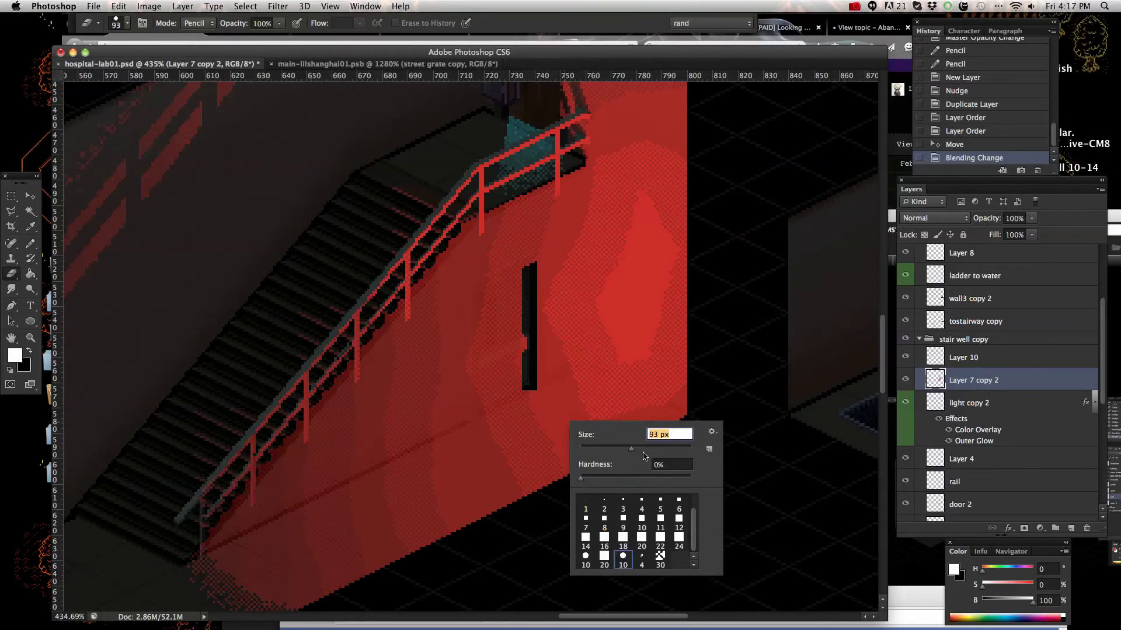
{"action": "left_click_drag", "start_coordinate": [629, 454], "coordinate": [588, 454]}
{"action": "left_click", "coordinate": [30, 197]}
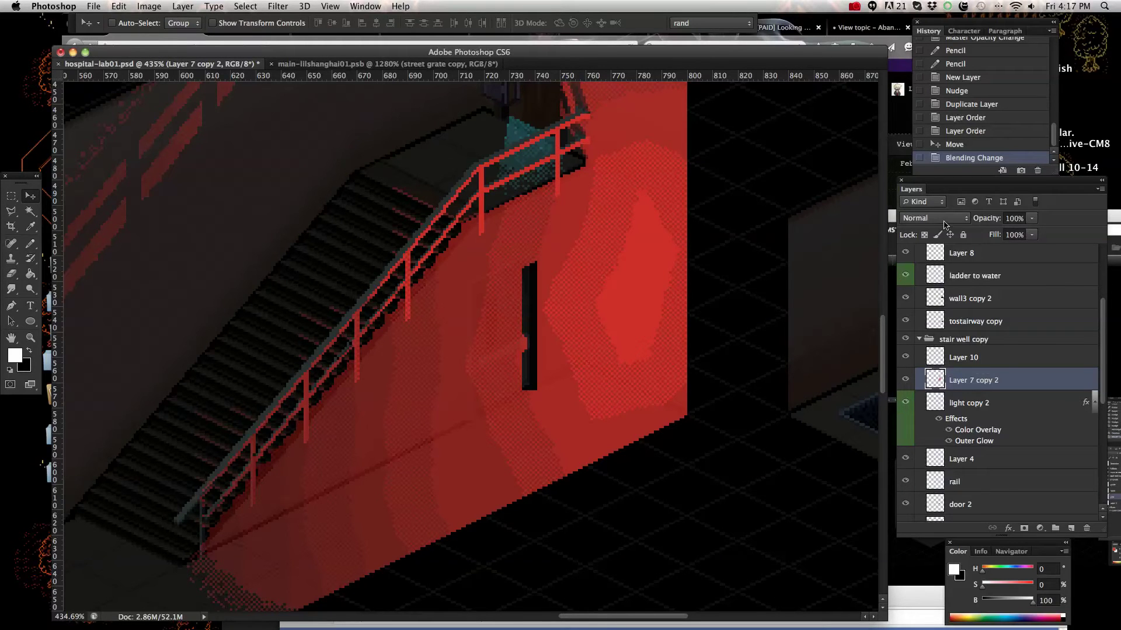
Restore Layer 7 copy 2 to Color Dodge, try Soft Light on it, and return it to Color Dodge.
{"action": "left_click", "coordinate": [944, 221]}
{"action": "left_click", "coordinate": [939, 321]}
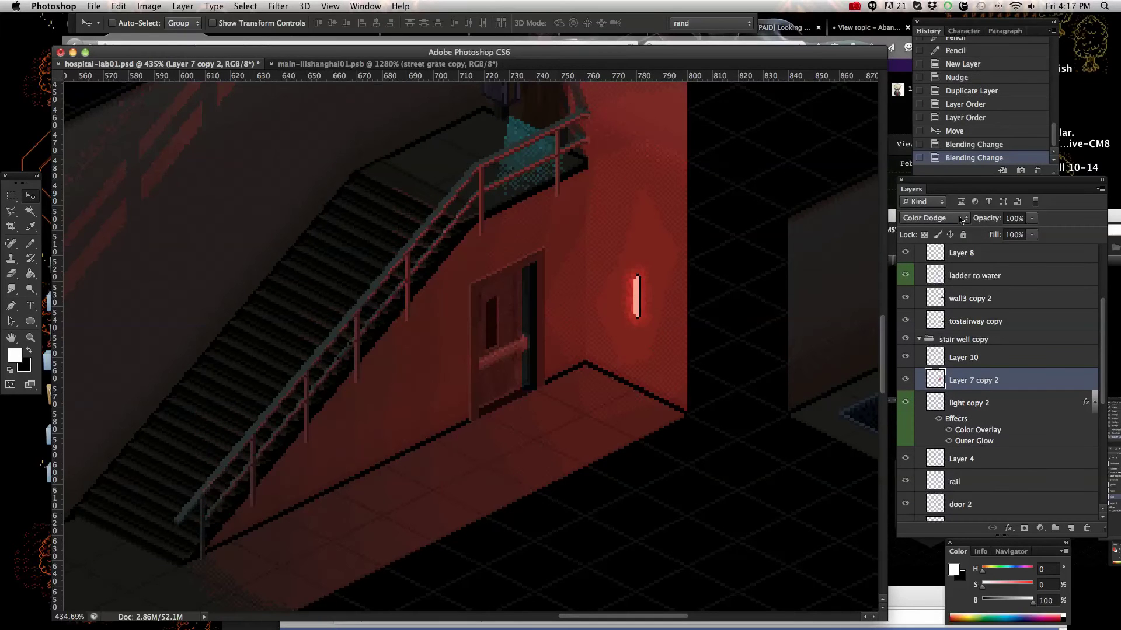
{"action": "left_click", "coordinate": [955, 221]}
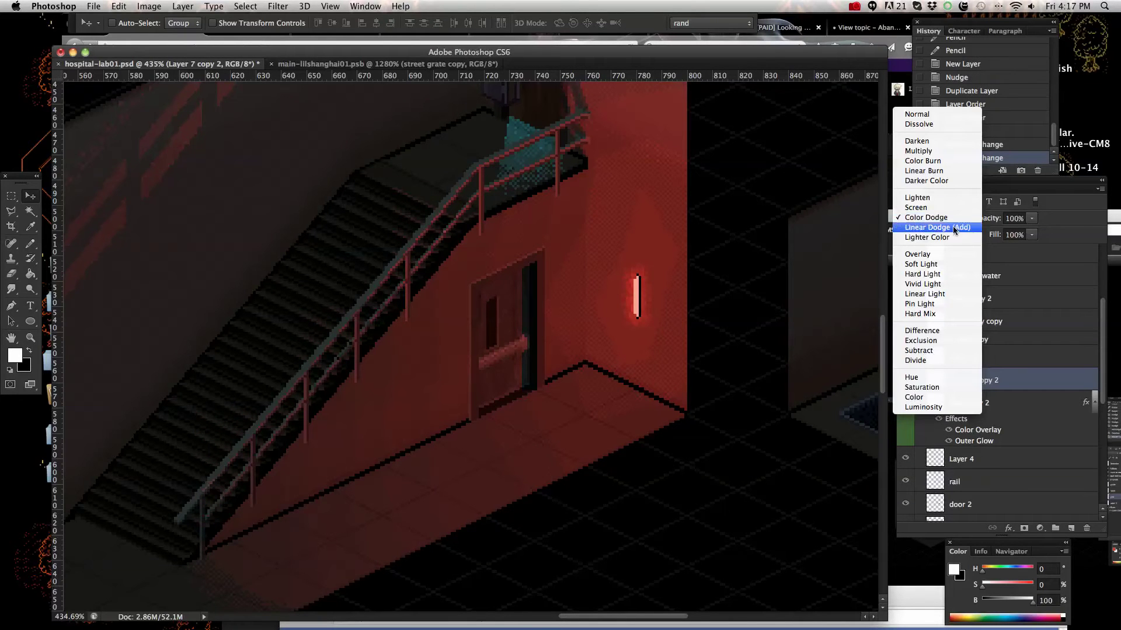
{"action": "left_click", "coordinate": [945, 267]}
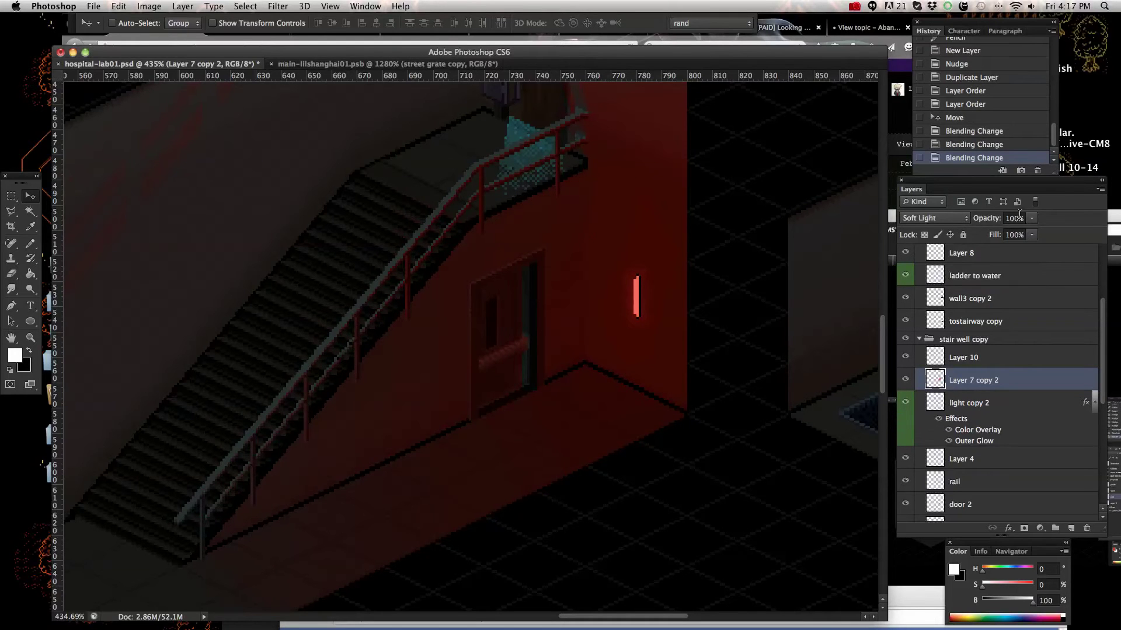
{"action": "left_click", "coordinate": [944, 223]}
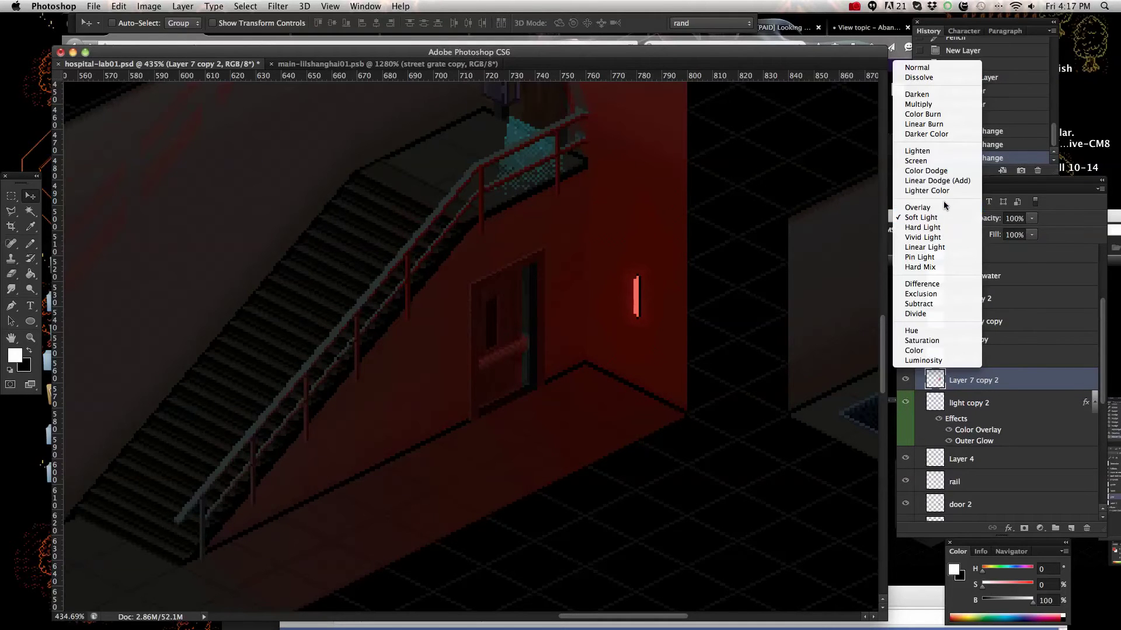
{"action": "left_click", "coordinate": [941, 172]}
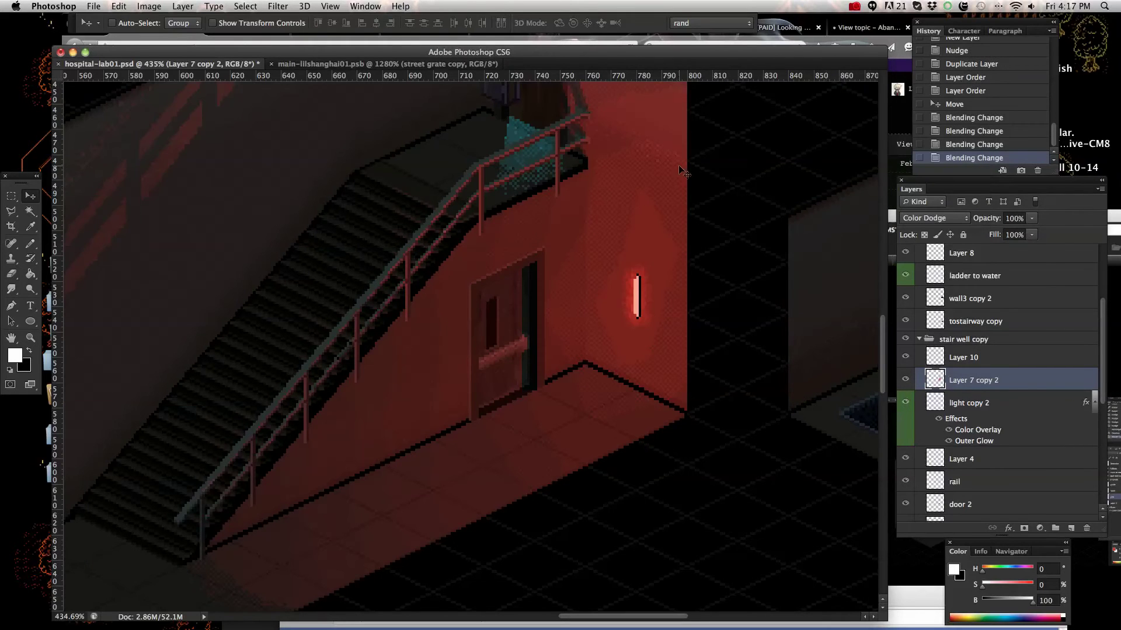
Preview hue and lightness shifts on Layer 7 copy 2 with Hue/Saturation and cancel the adjustment.
{"action": "left_click", "coordinate": [150, 7]}
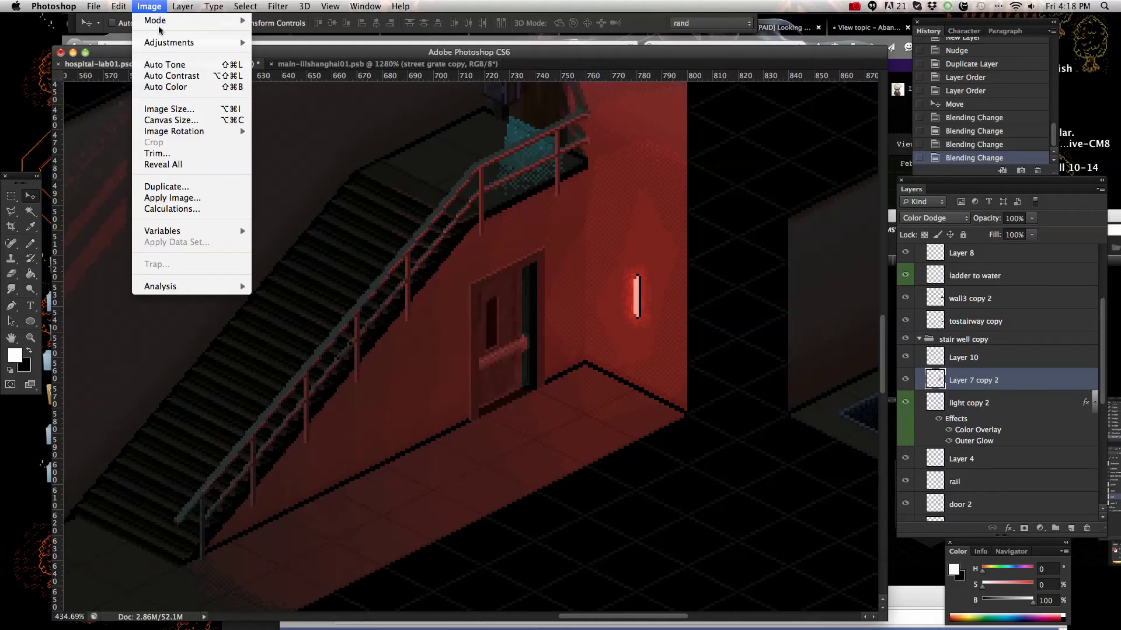
{"action": "mouse_move", "coordinate": [175, 43]}
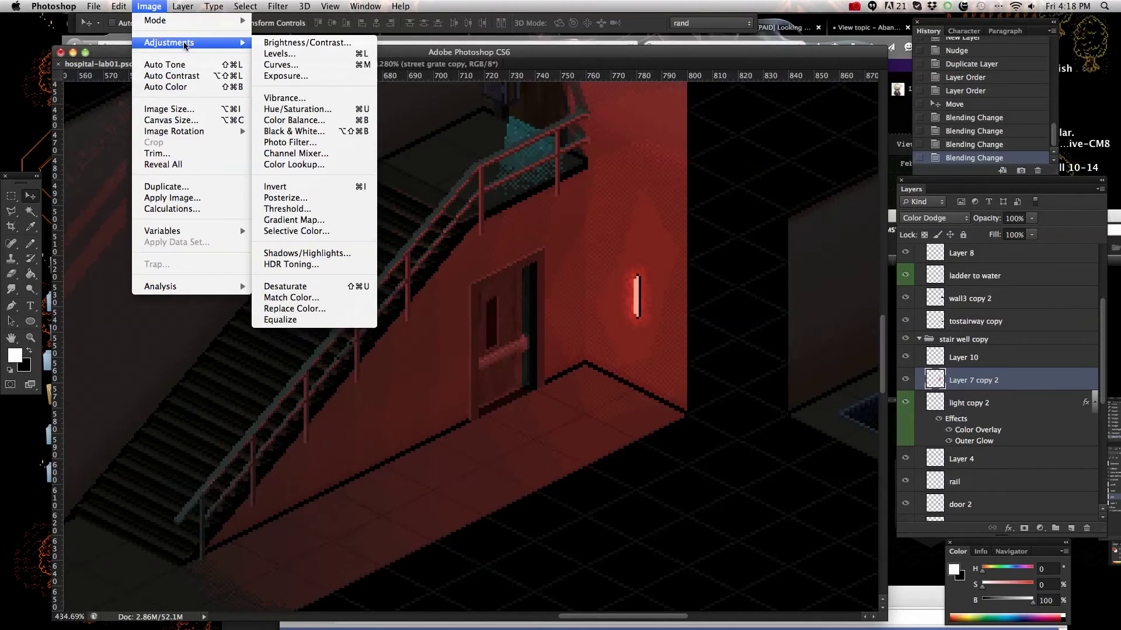
{"action": "left_click", "coordinate": [353, 109]}
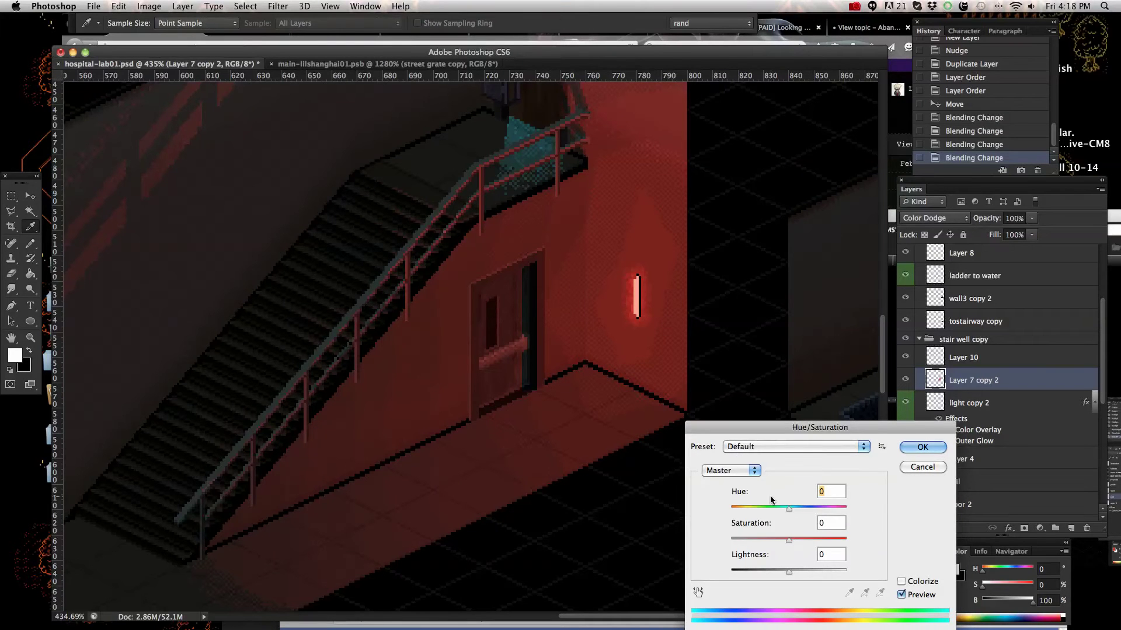
{"action": "left_click_drag", "start_coordinate": [788, 509], "coordinate": [790, 549]}
{"action": "mouse_move", "coordinate": [790, 575]}
{"action": "left_mouse_down"}
{"action": "mouse_move", "coordinate": [777, 578]}
{"action": "mouse_move", "coordinate": [820, 570]}
{"action": "mouse_move", "coordinate": [676, 596]}
{"action": "mouse_move", "coordinate": [785, 574]}
{"action": "mouse_move", "coordinate": [873, 585]}
{"action": "mouse_move", "coordinate": [789, 589]}
{"action": "left_mouse_up"}
{"action": "left_click", "coordinate": [916, 468]}
{"action": "key", "text": "v"}
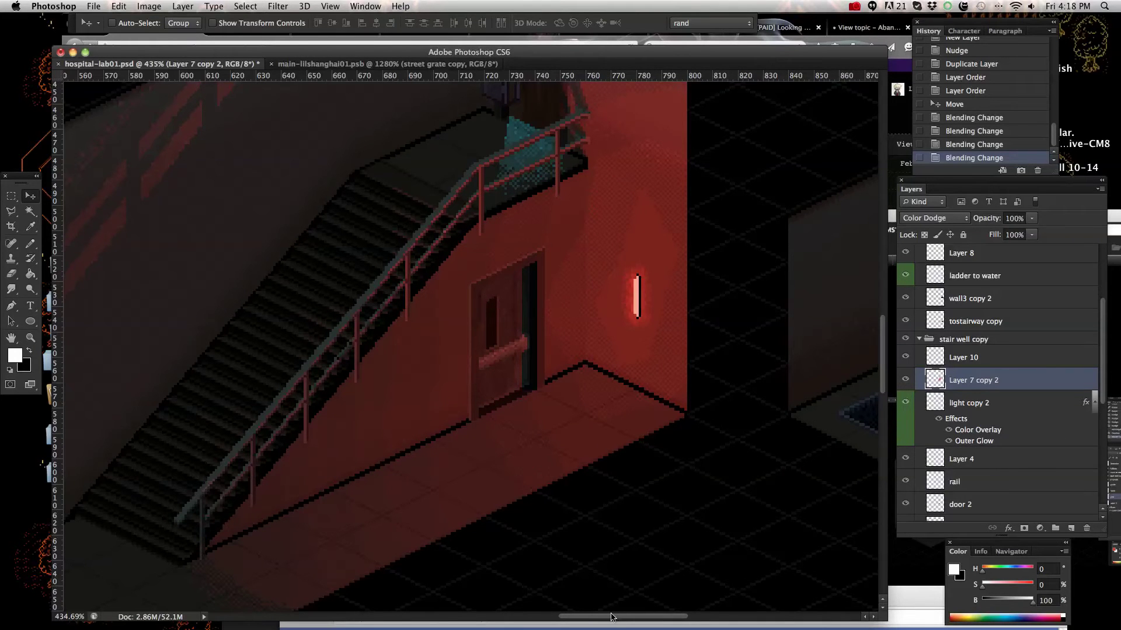
Set the Color Overlay of the sewer room lamp layer, light copy 6, to yellow f1f273.
{"action": "left_click_drag", "start_coordinate": [611, 620], "coordinate": [685, 619]}
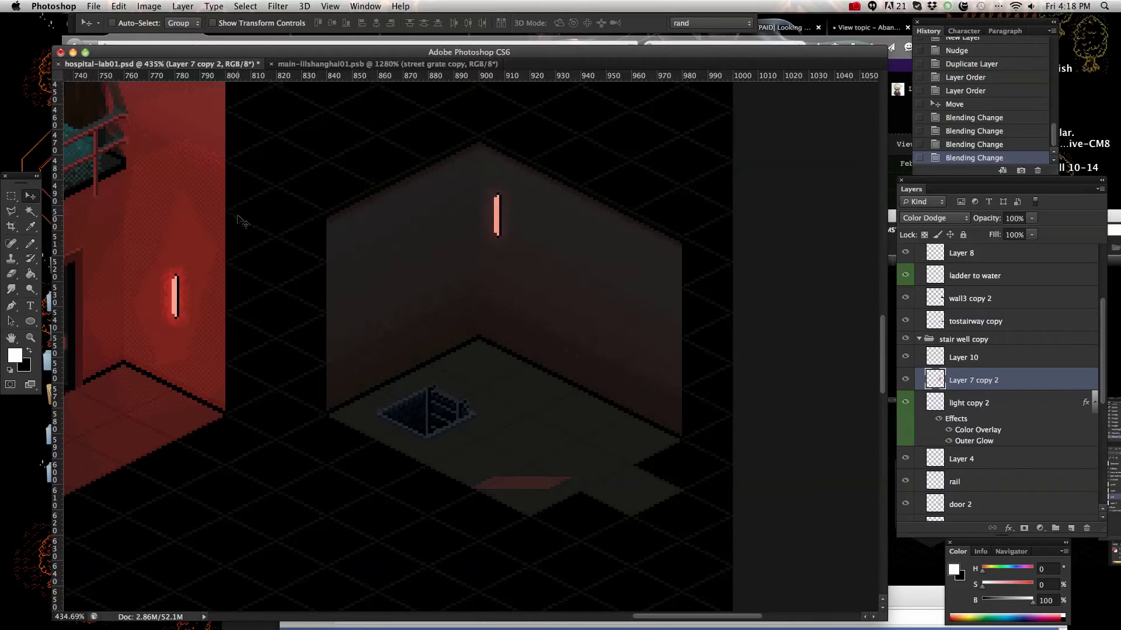
{"action": "right_click", "coordinate": [497, 229]}
{"action": "left_click", "coordinate": [520, 223]}
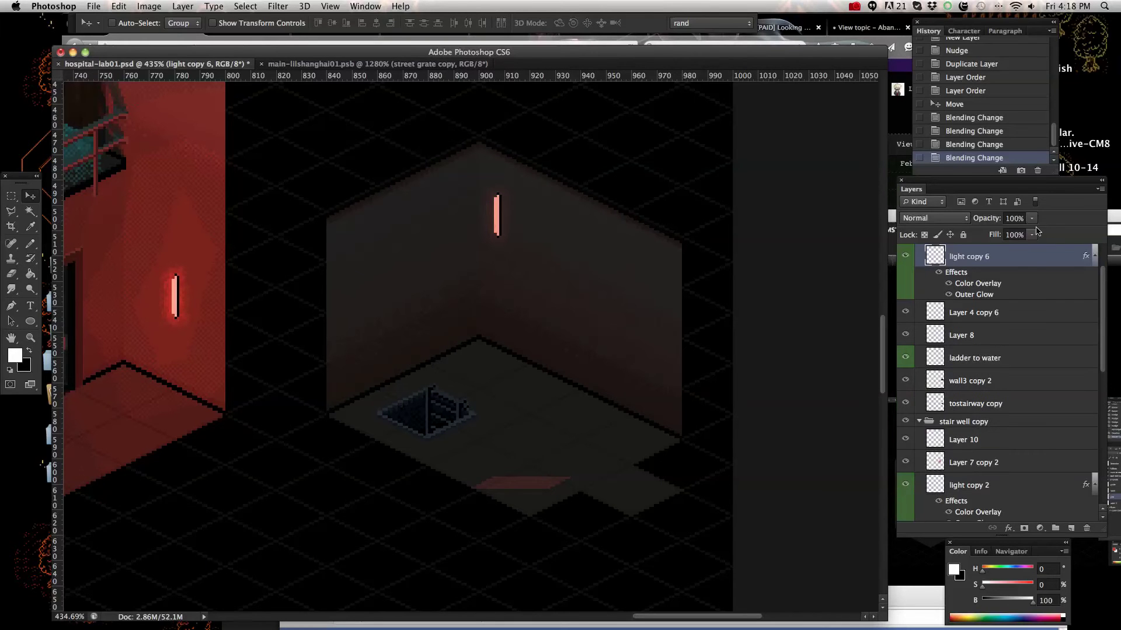
{"action": "double_click", "coordinate": [1031, 257]}
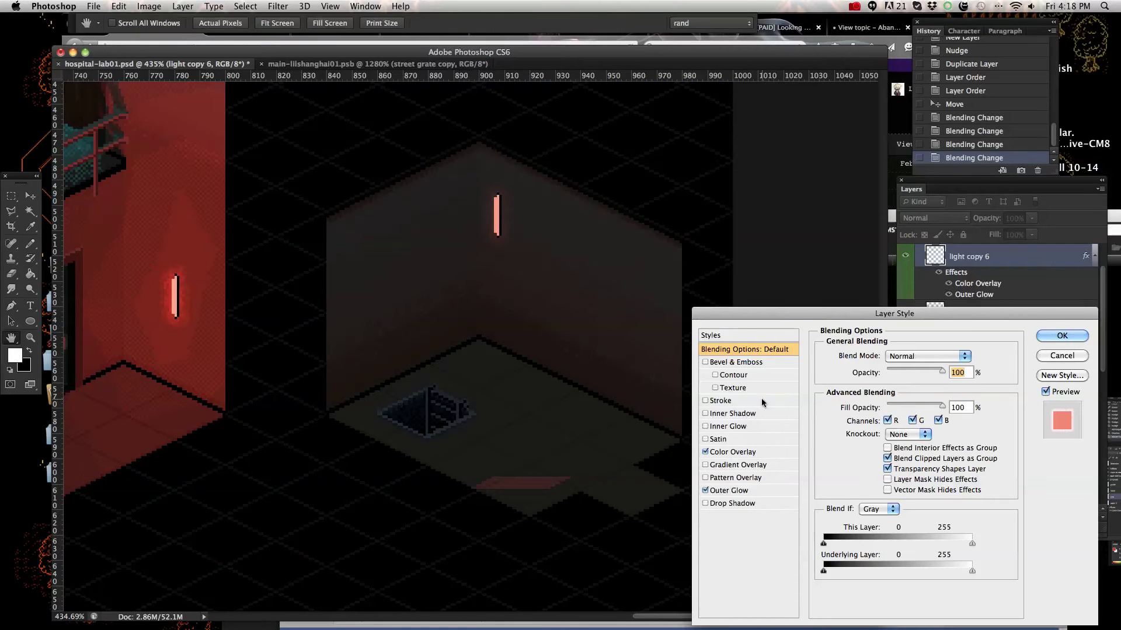
{"action": "left_click", "coordinate": [744, 452]}
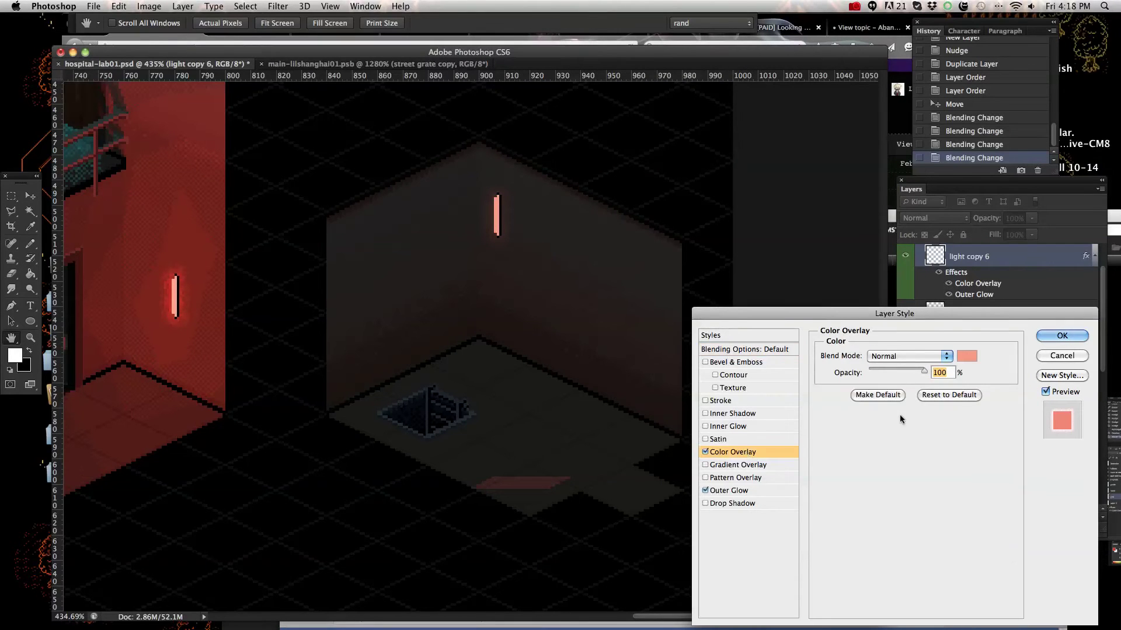
{"action": "left_click", "coordinate": [967, 355]}
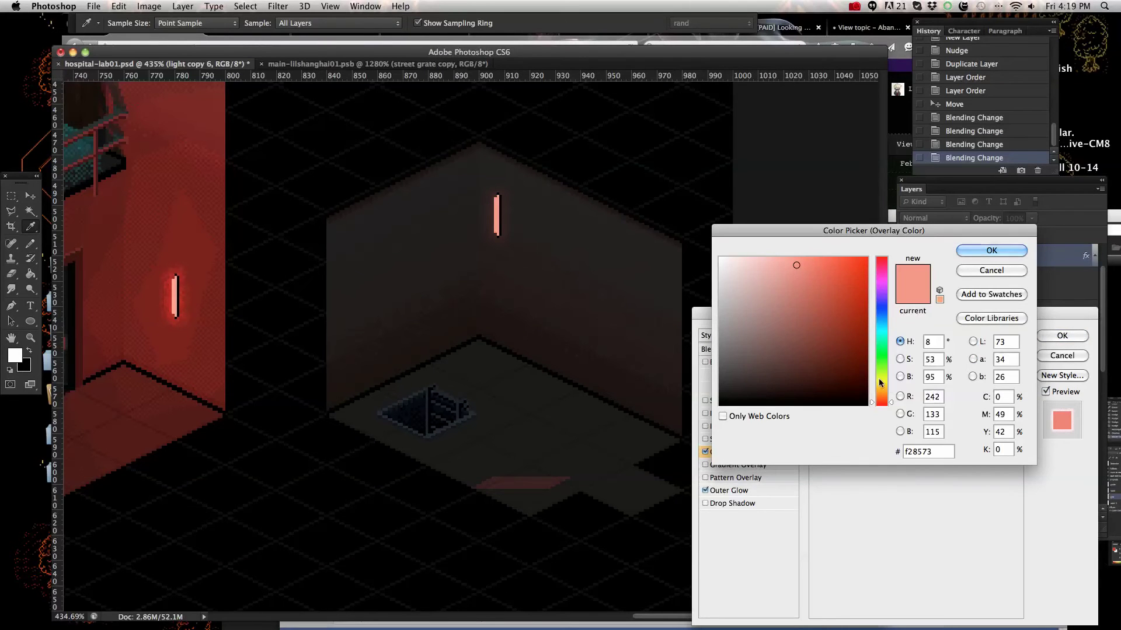
{"action": "left_click", "coordinate": [882, 380]}
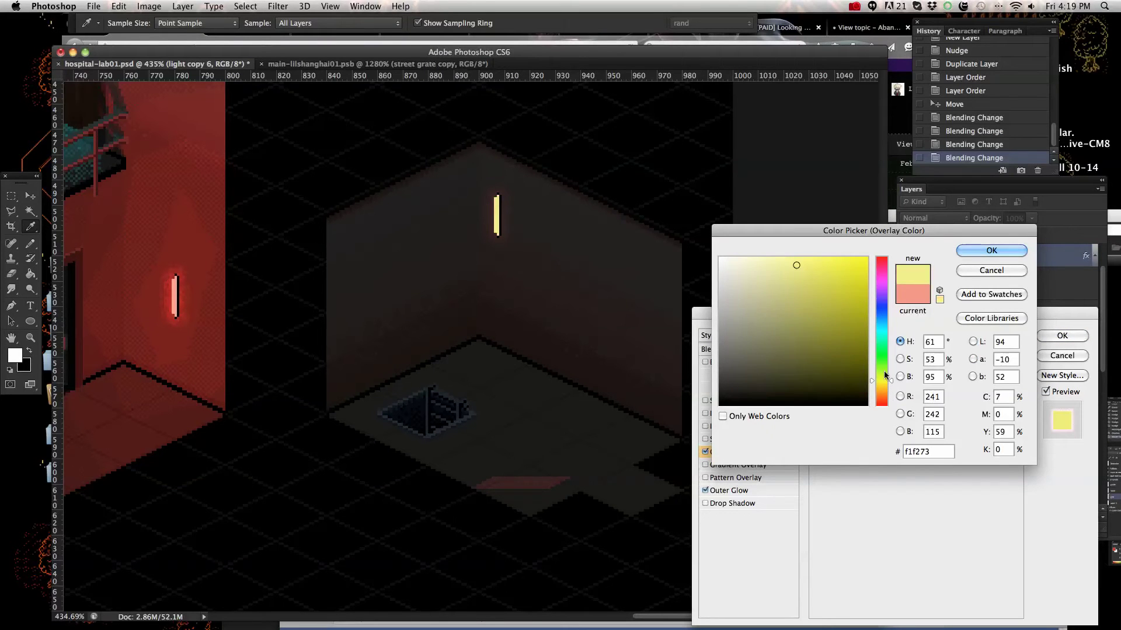
{"action": "left_click", "coordinate": [964, 248]}
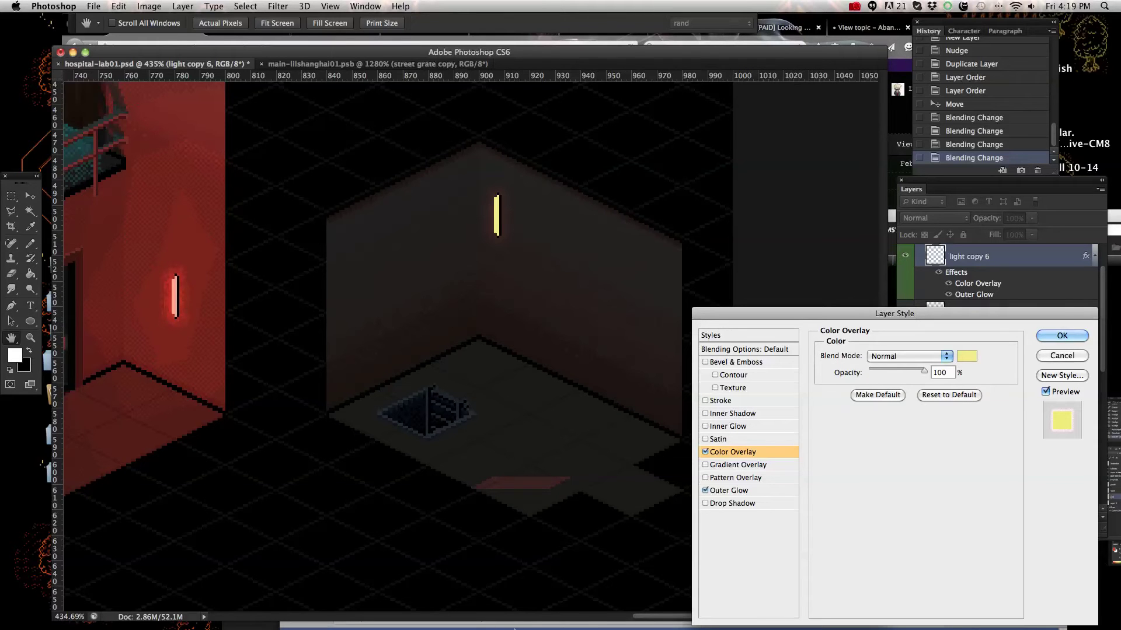
Set the Outer Glow color of light copy 6 to yellow f4ff4a and apply the layer style.
{"action": "left_click_drag", "start_coordinate": [641, 617], "coordinate": [578, 627]}
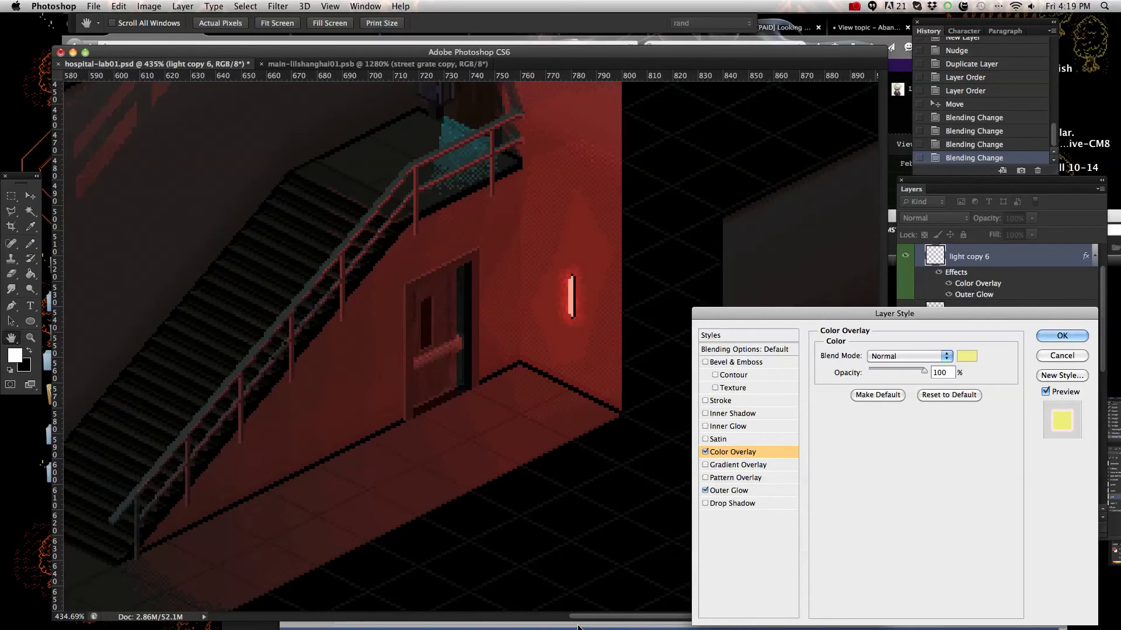
{"action": "left_click_drag", "start_coordinate": [577, 627], "coordinate": [640, 625]}
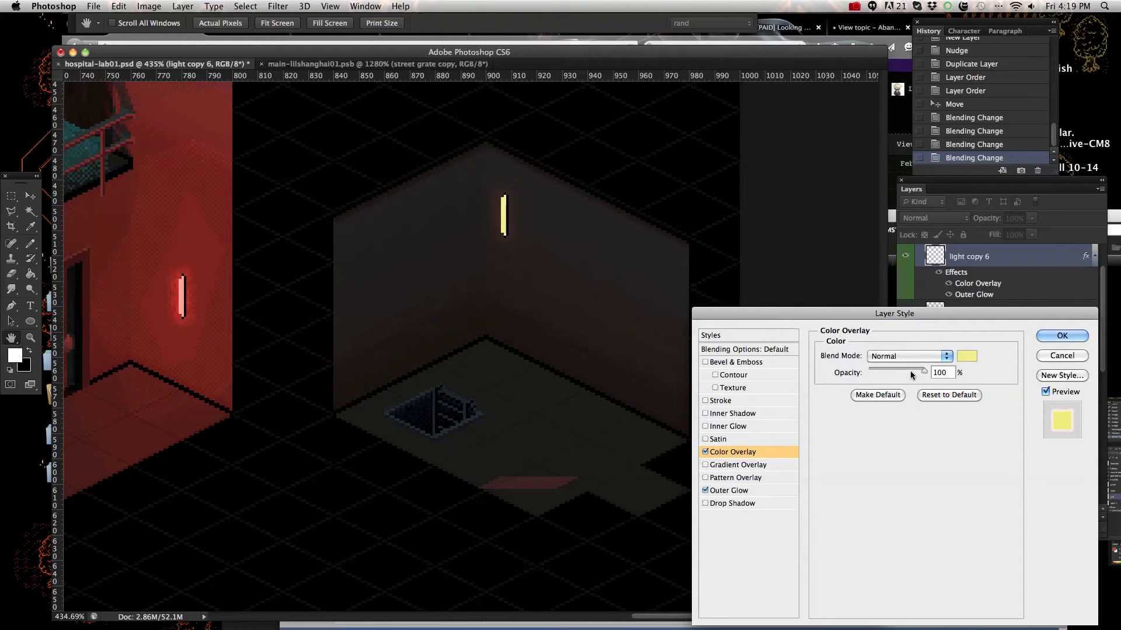
{"action": "left_click", "coordinate": [758, 494]}
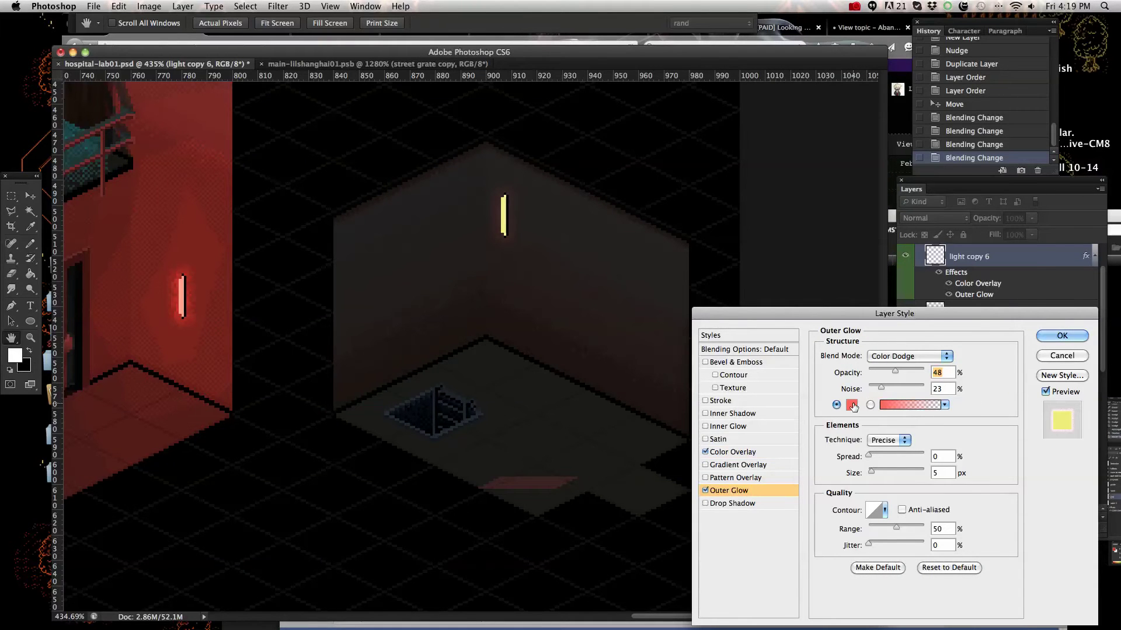
{"action": "left_click", "coordinate": [852, 404]}
{"action": "left_click", "coordinate": [884, 380]}
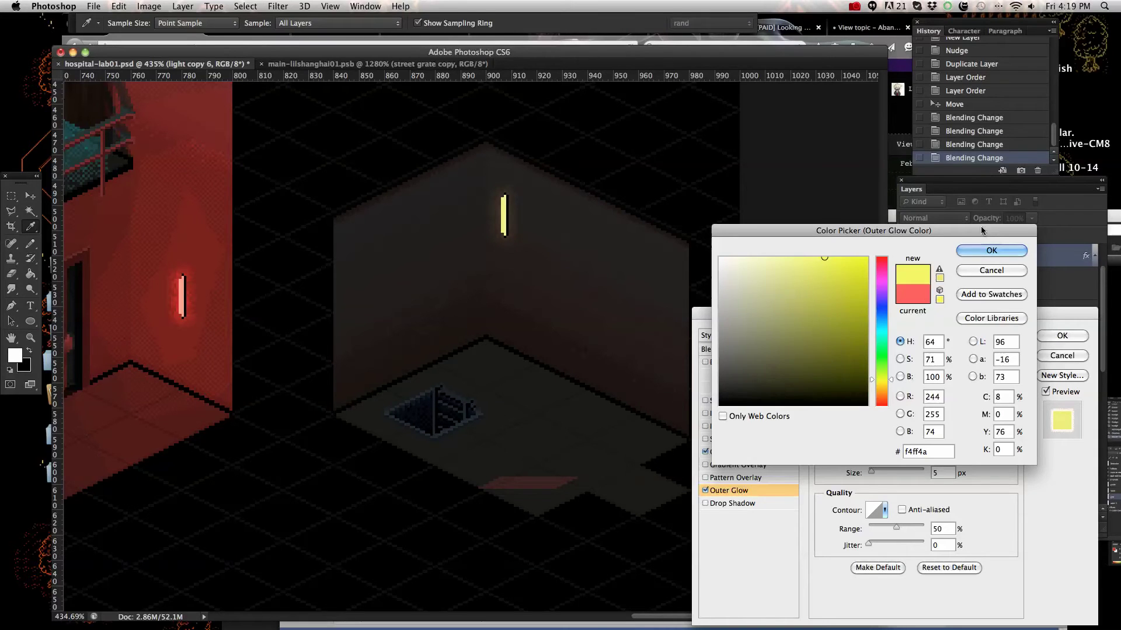
{"action": "left_click", "coordinate": [998, 250]}
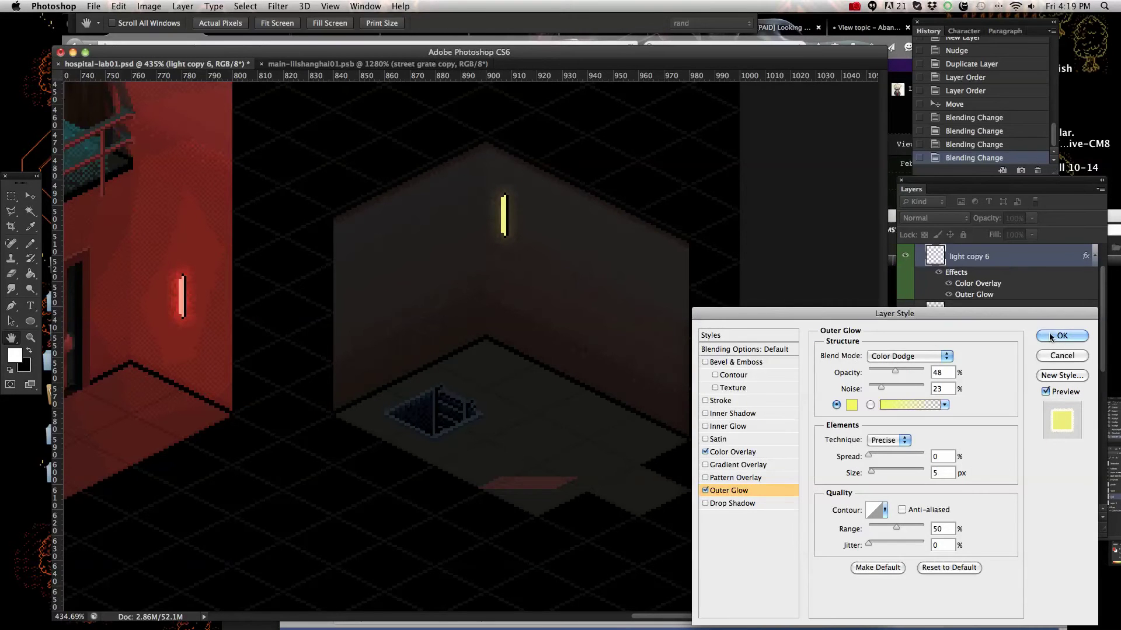
{"action": "key", "text": "Return"}
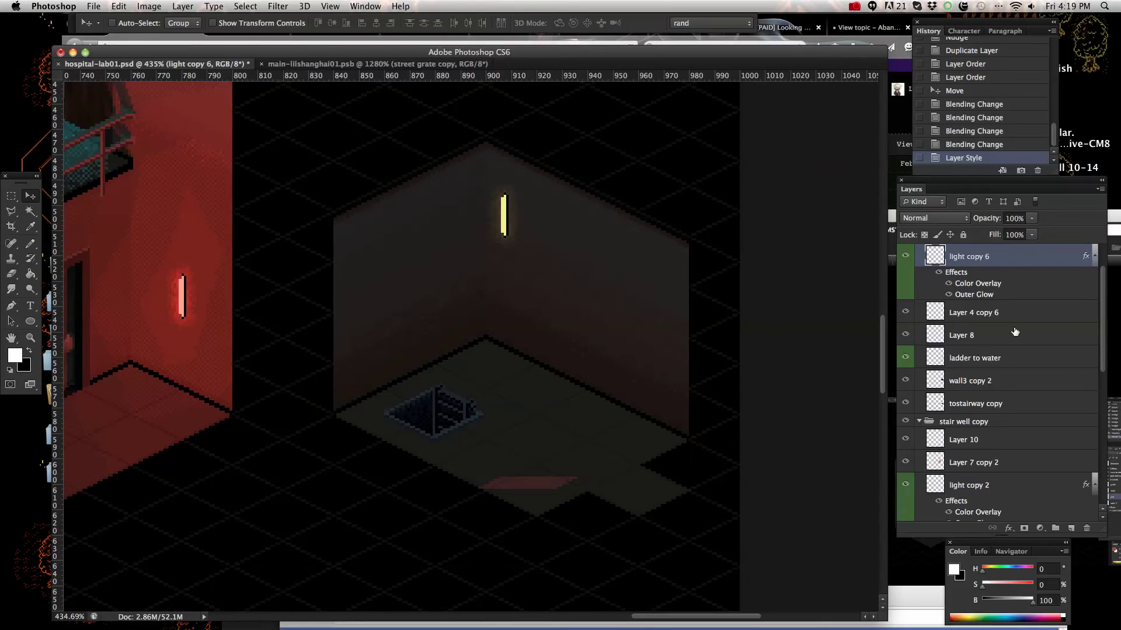
{"action": "scroll", "coordinate": [1014, 332], "scroll_direction": "up", "scroll_amount": 2}
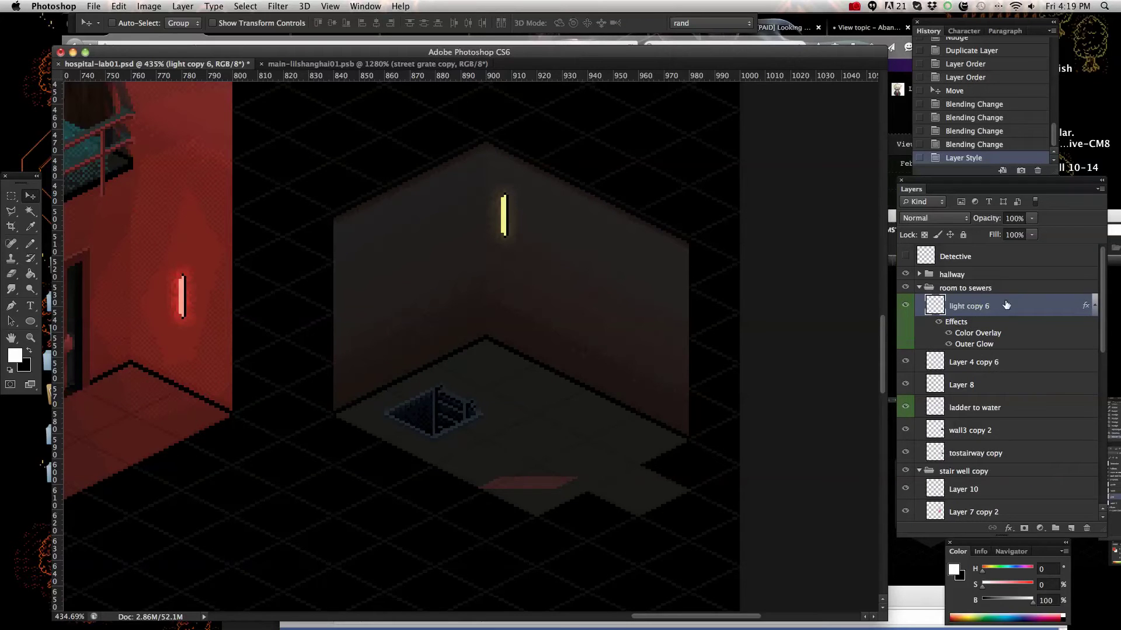
Add a new Normal-mode layer at 100% opacity directly above light copy 6 in the room to sewers group.
{"action": "left_click", "coordinate": [1099, 191]}
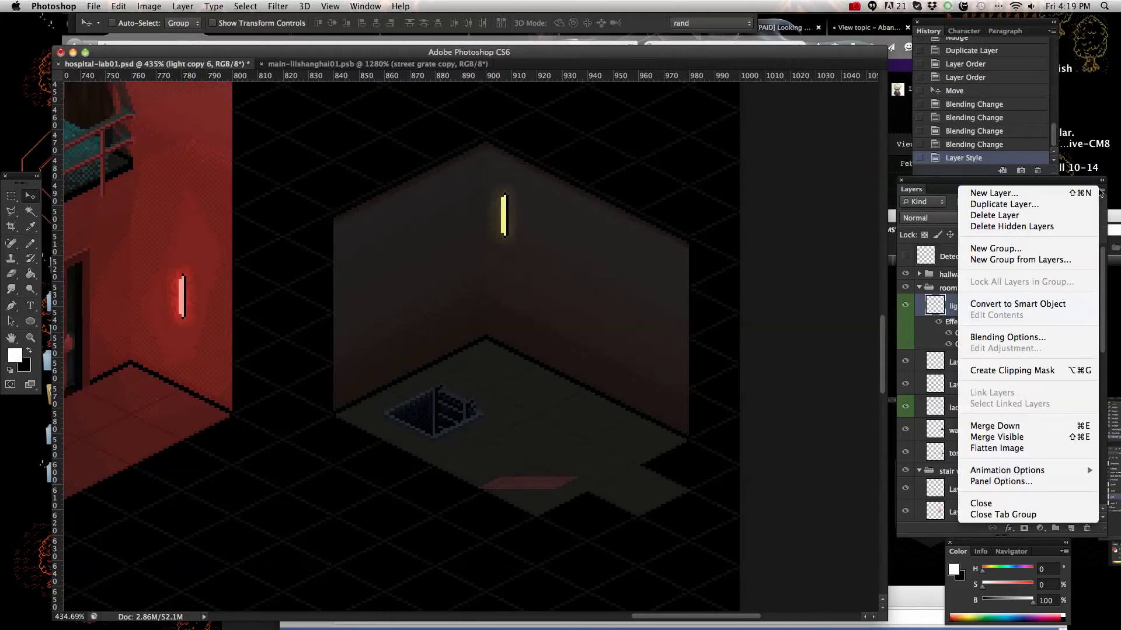
{"action": "left_click", "coordinate": [1092, 194]}
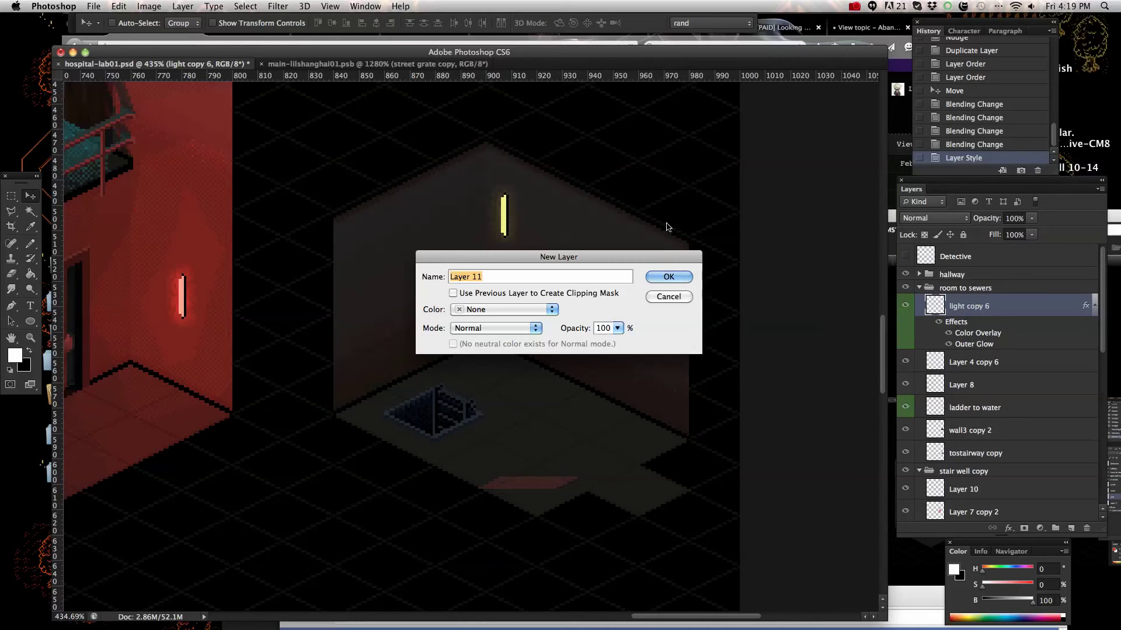
{"action": "left_click", "coordinate": [660, 278]}
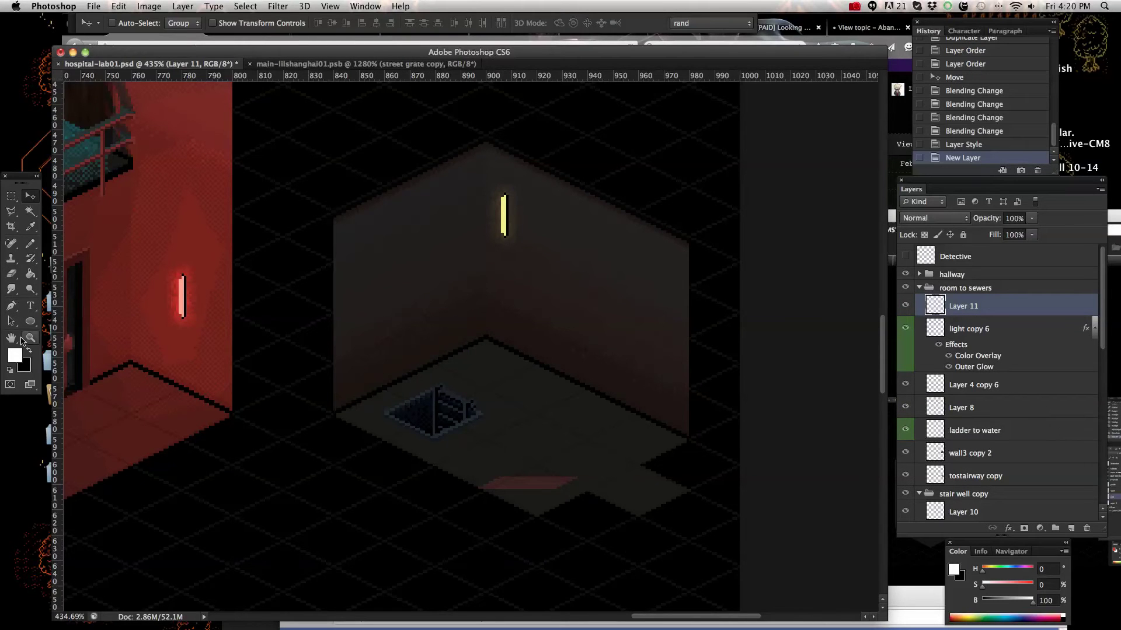
Switch to the Pencil tool and set its painting mode to Dissolve.
{"action": "left_click", "coordinate": [31, 244]}
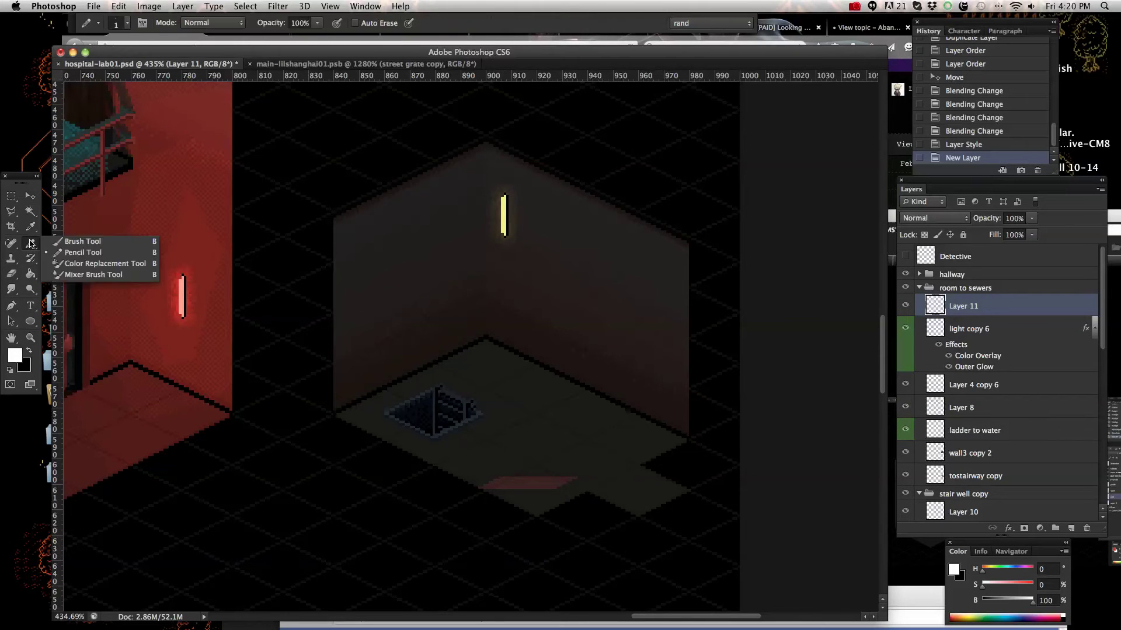
{"action": "left_click", "coordinate": [57, 252]}
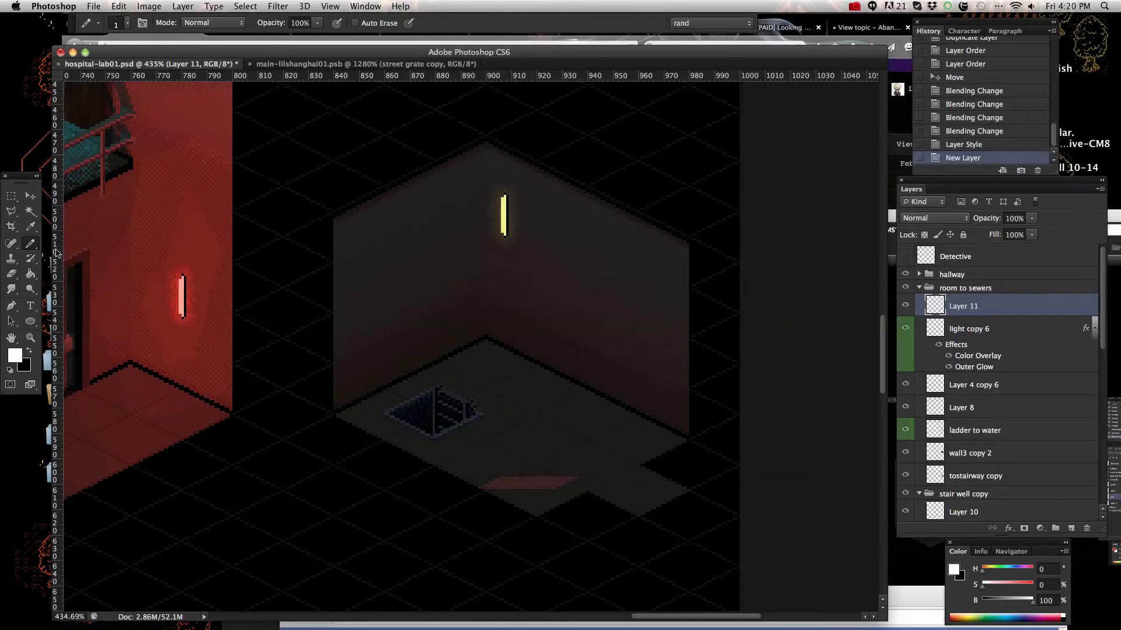
{"action": "left_click", "coordinate": [221, 22]}
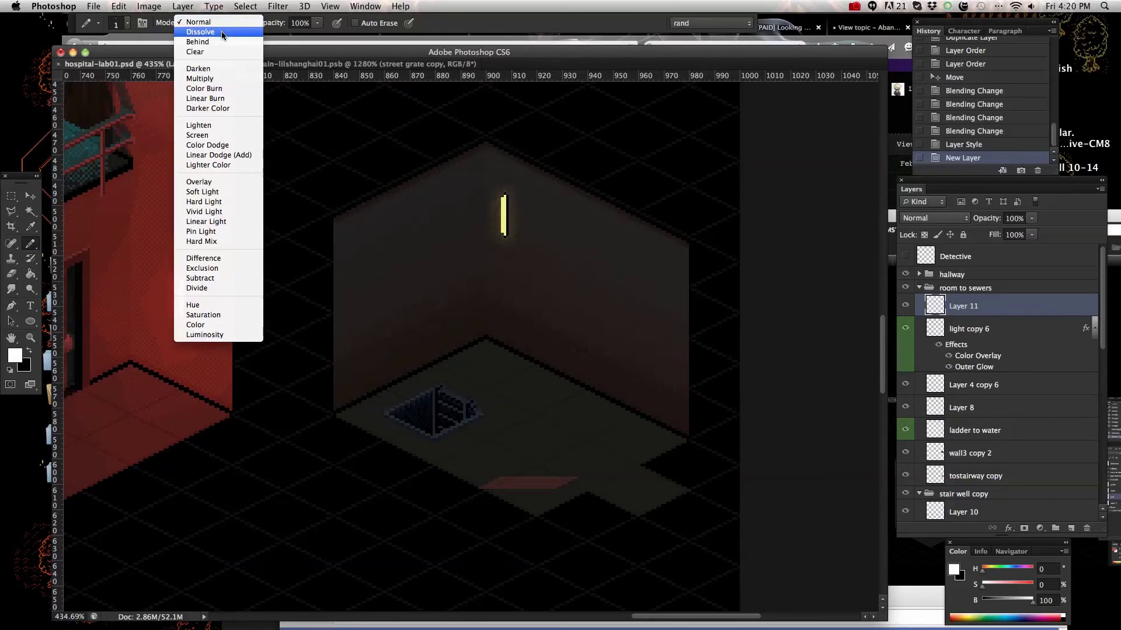
{"action": "left_click", "coordinate": [222, 31]}
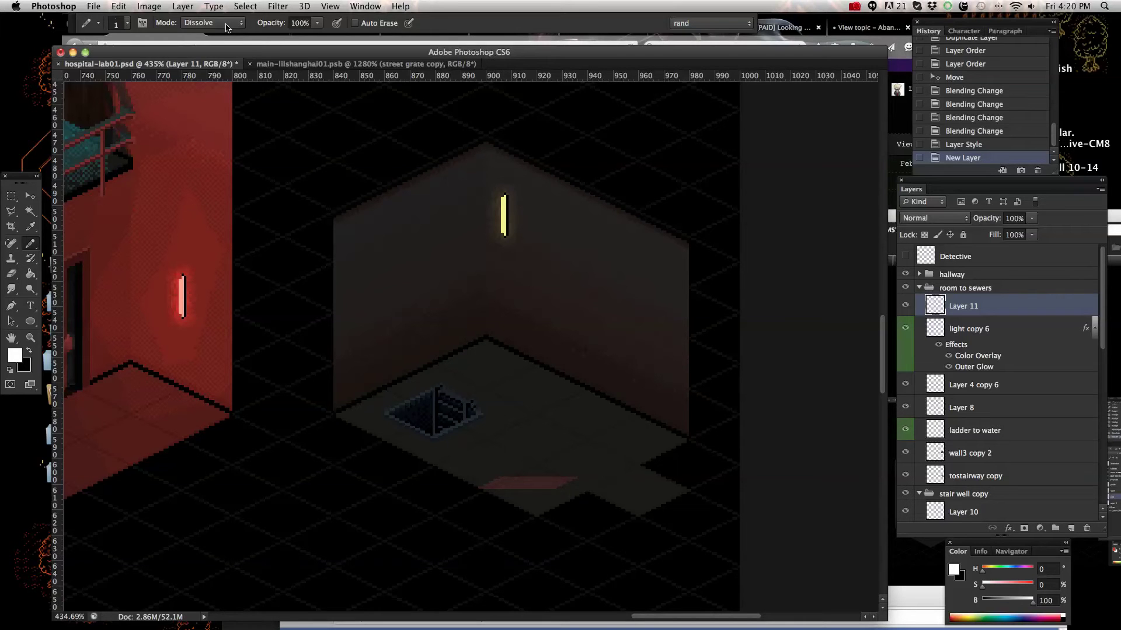
{"action": "left_click", "coordinate": [225, 25]}
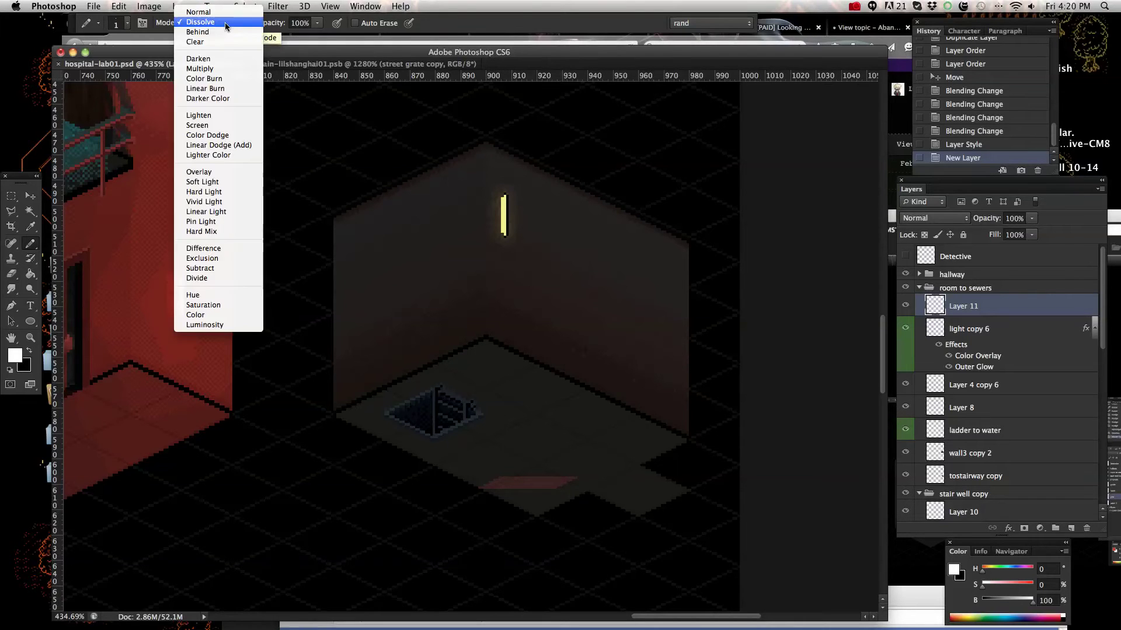
{"action": "left_click", "coordinate": [225, 25]}
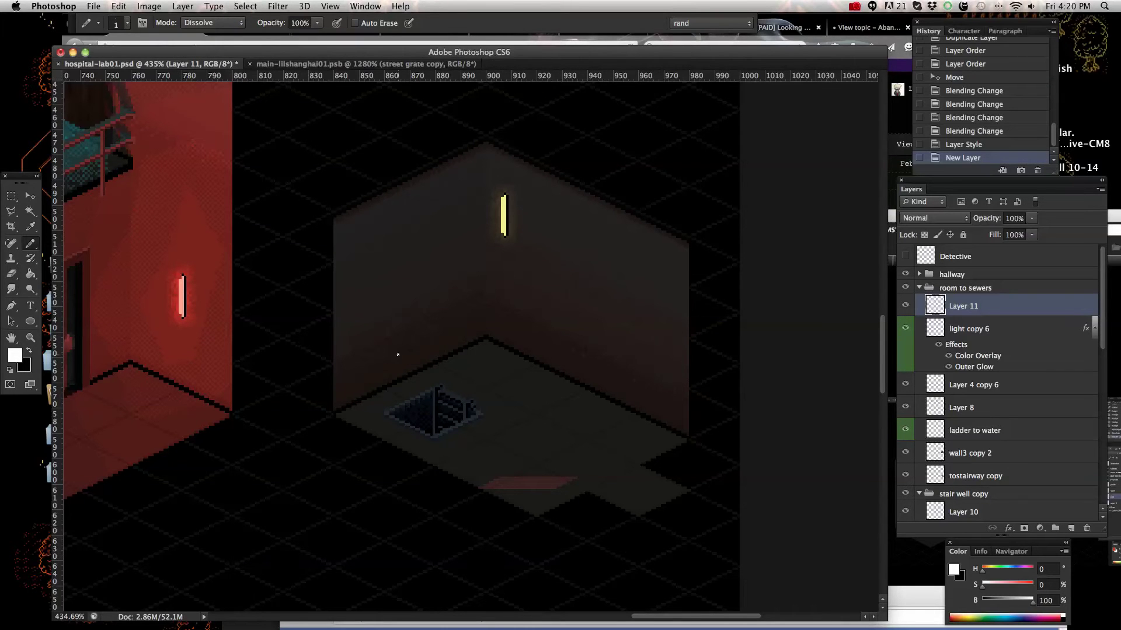
Choose the round 10 px pencil preset with 0% hardness and enlarge it to 65 px.
{"action": "right_click", "coordinate": [397, 354]}
{"action": "left_click", "coordinate": [458, 500]}
{"action": "left_click_drag", "start_coordinate": [431, 382], "coordinate": [450, 384]}
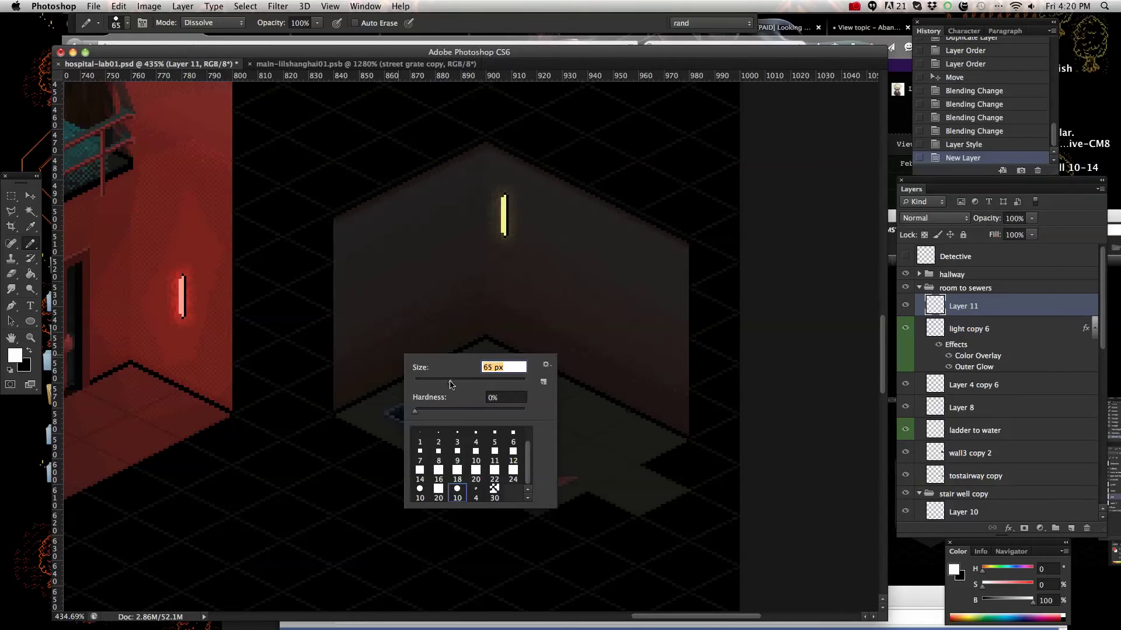
Paint a white test patch over the sewer room's walls and undo it.
{"action": "mouse_move", "coordinate": [461, 251]}
{"action": "left_mouse_down"}
{"action": "mouse_move", "coordinate": [479, 226]}
{"action": "mouse_move", "coordinate": [537, 321]}
{"action": "mouse_move", "coordinate": [468, 281]}
{"action": "left_mouse_up"}
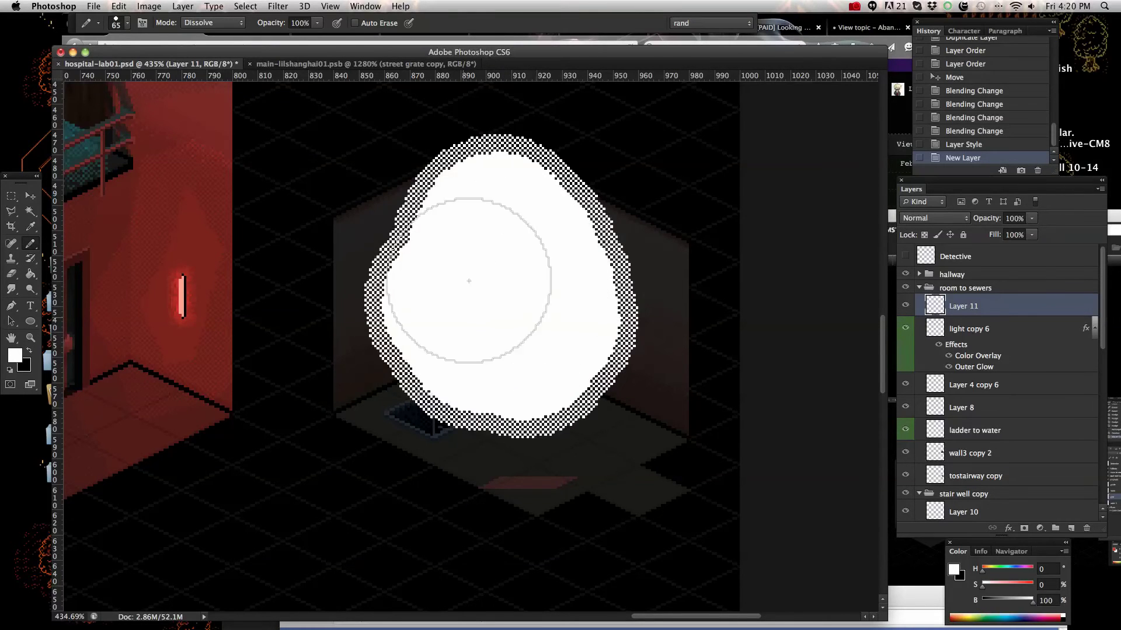
{"action": "left_click", "coordinate": [119, 7]}
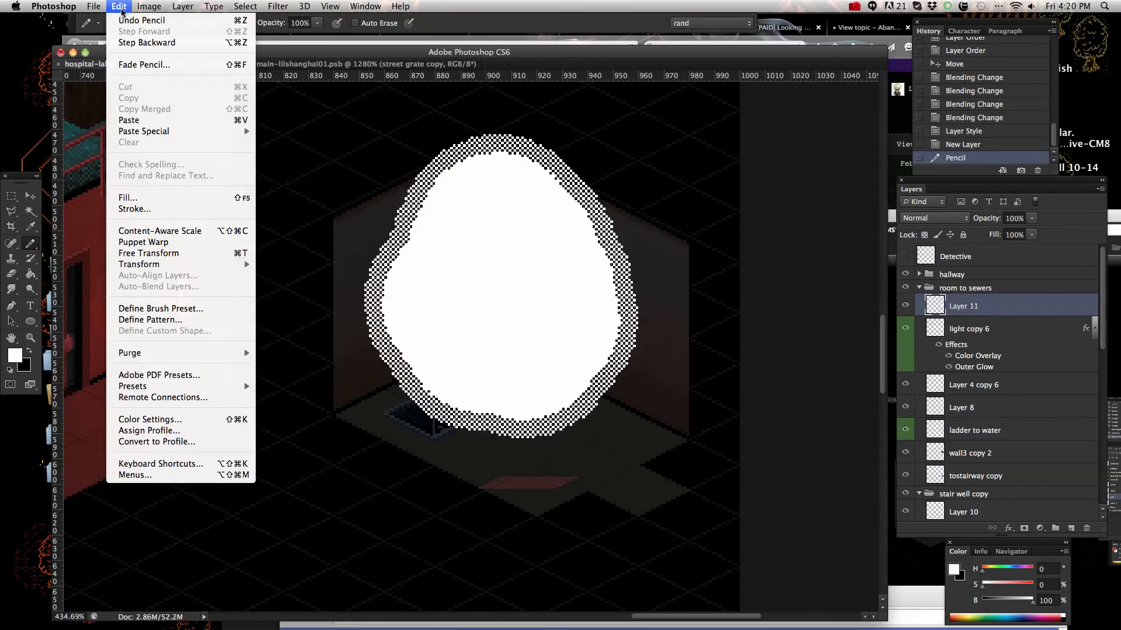
{"action": "left_click", "coordinate": [142, 19]}
Sample the lamp's yellow as the foreground color and make it more saturated, ending at eff03b.
{"action": "right_click", "coordinate": [527, 347]}
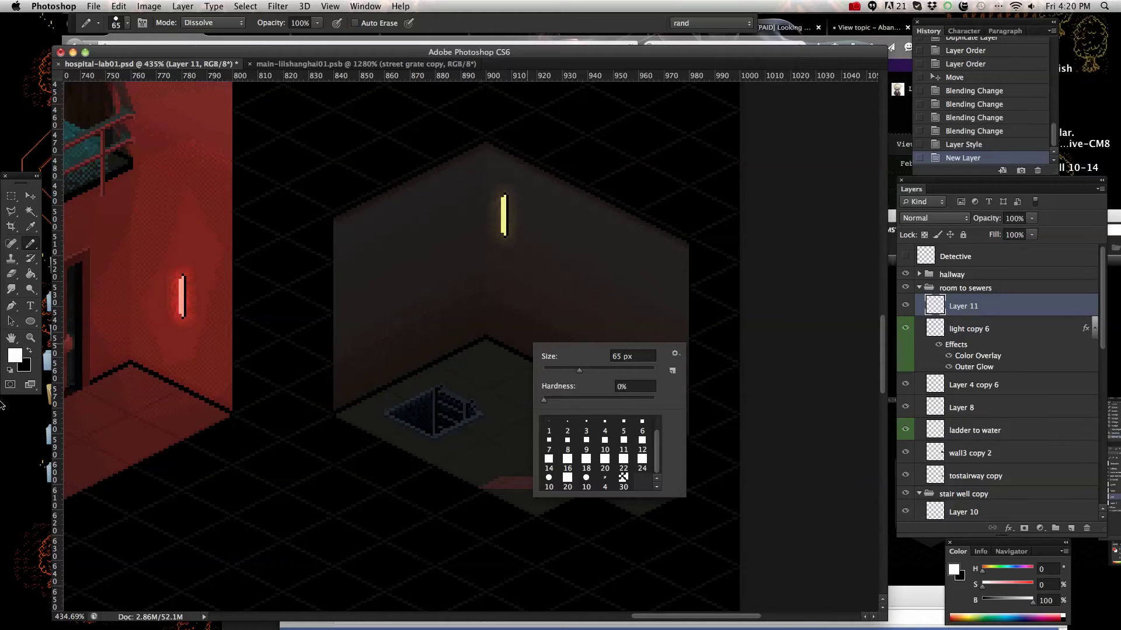
{"action": "left_click", "coordinate": [14, 365]}
{"action": "left_click", "coordinate": [15, 358]}
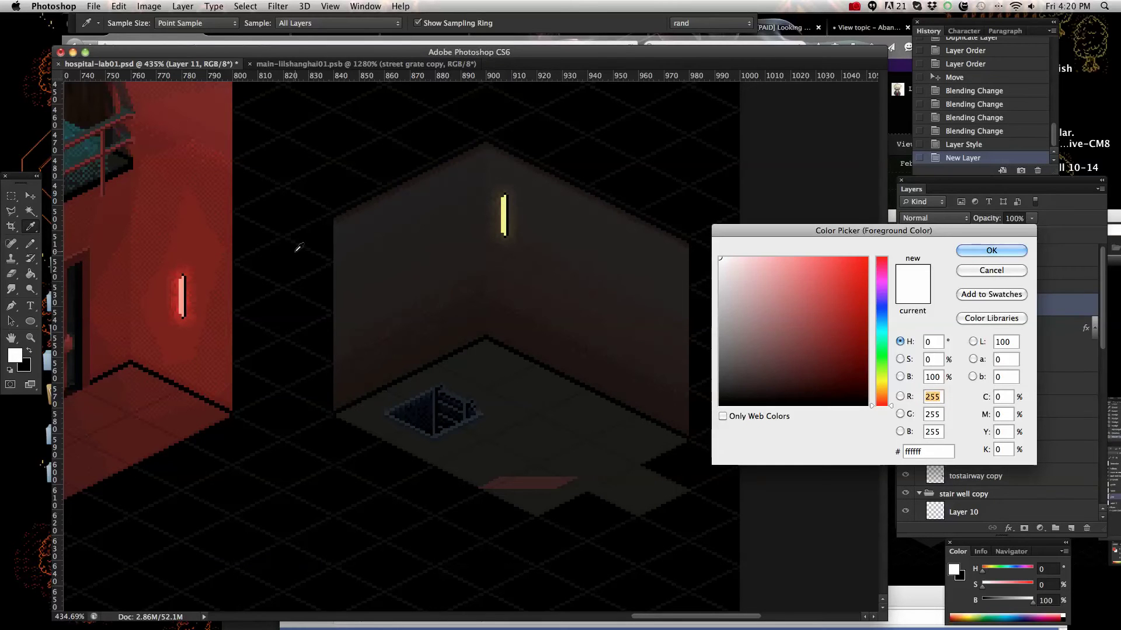
{"action": "left_click", "coordinate": [505, 215]}
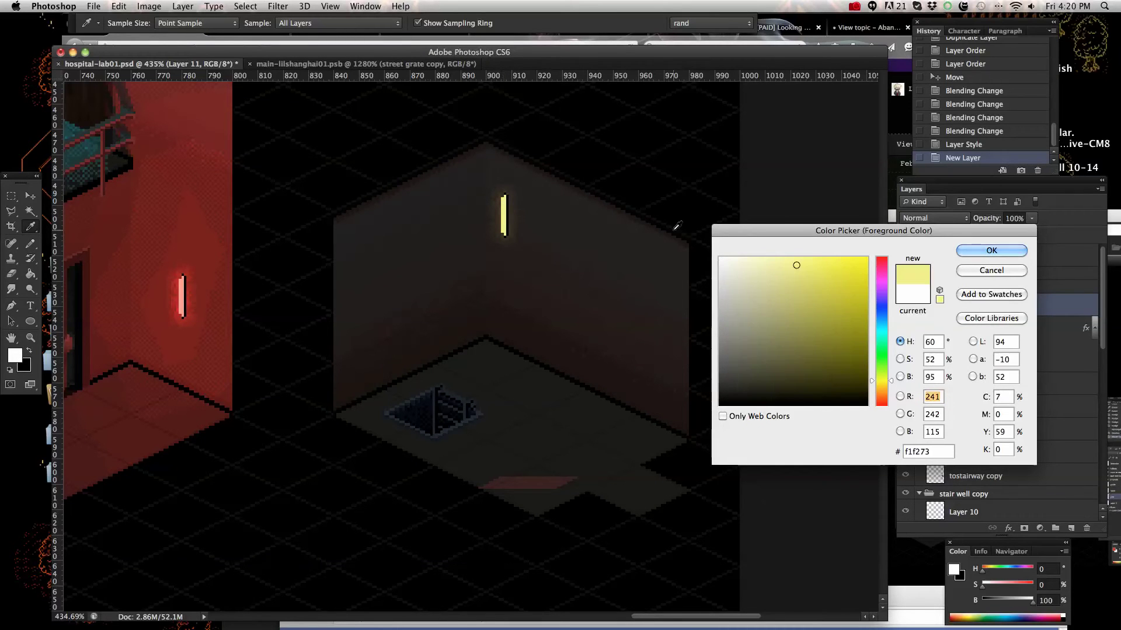
{"action": "left_click", "coordinate": [831, 266]}
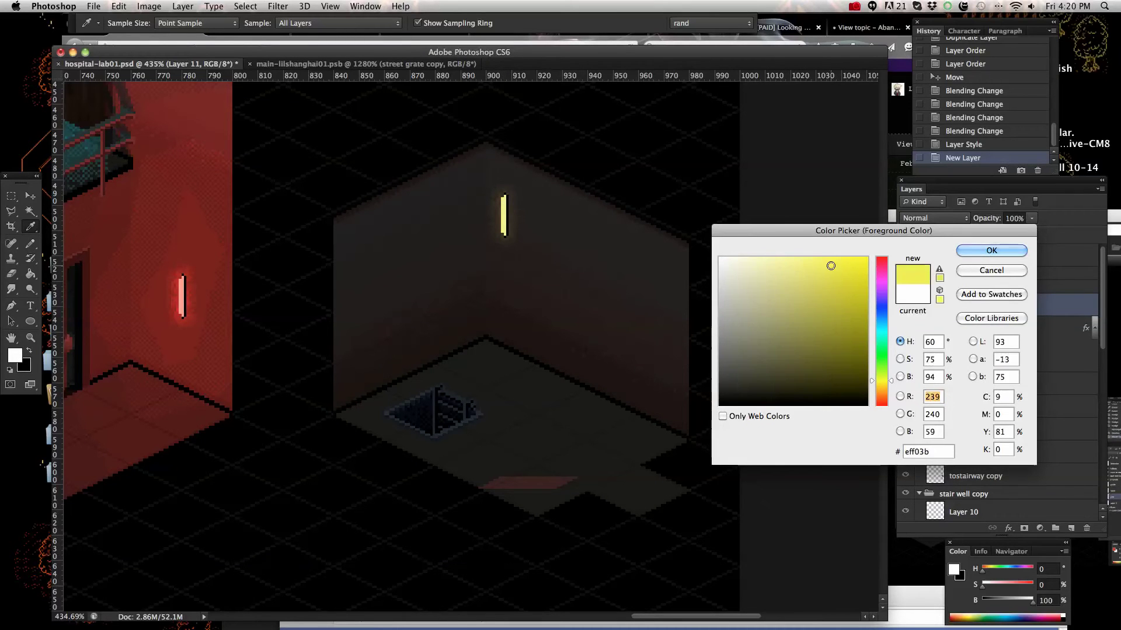
{"action": "left_click", "coordinate": [968, 254]}
Return to the Pencil tool and reduce its brush size to 44 px.
{"action": "key", "text": "b"}
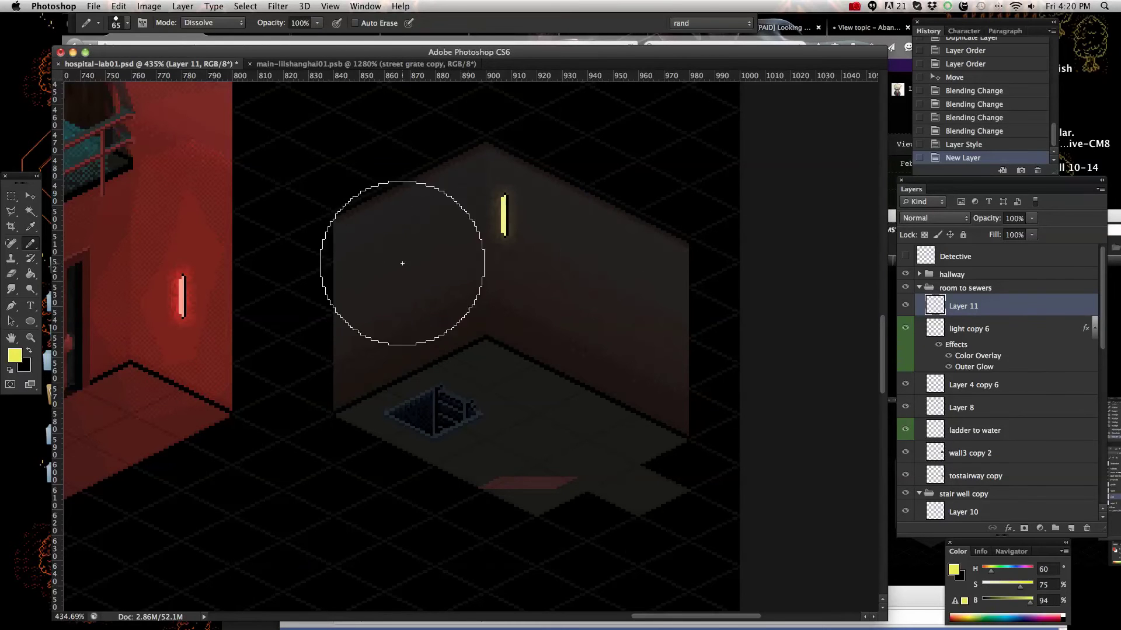
{"action": "right_click", "coordinate": [431, 272]}
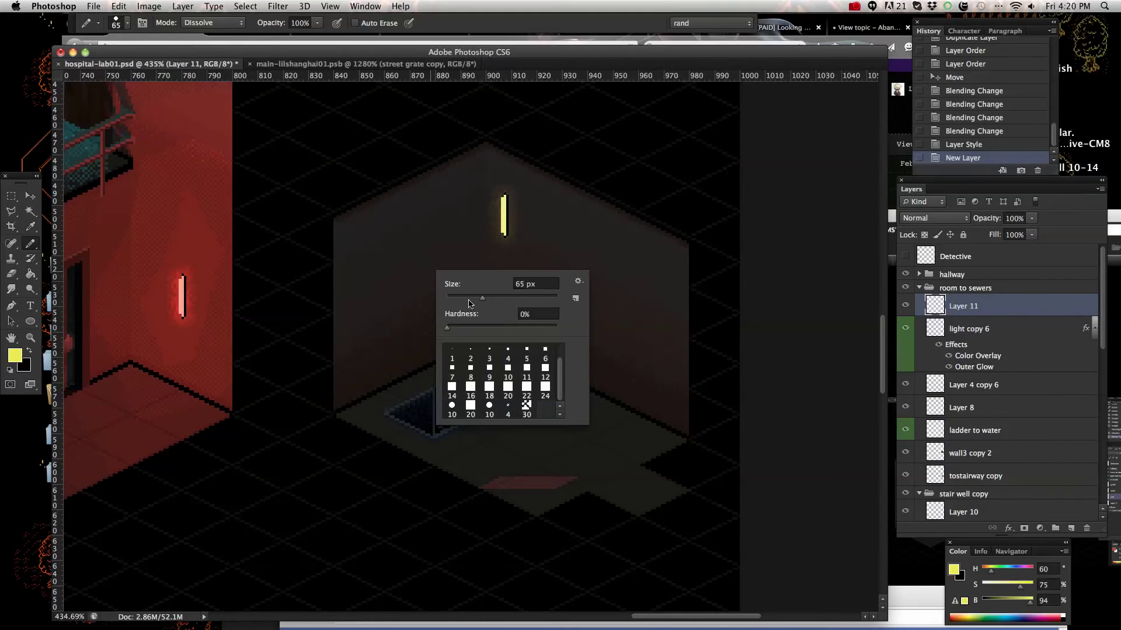
{"action": "left_click", "coordinate": [469, 299]}
{"action": "left_click_drag", "start_coordinate": [468, 302], "coordinate": [470, 301]}
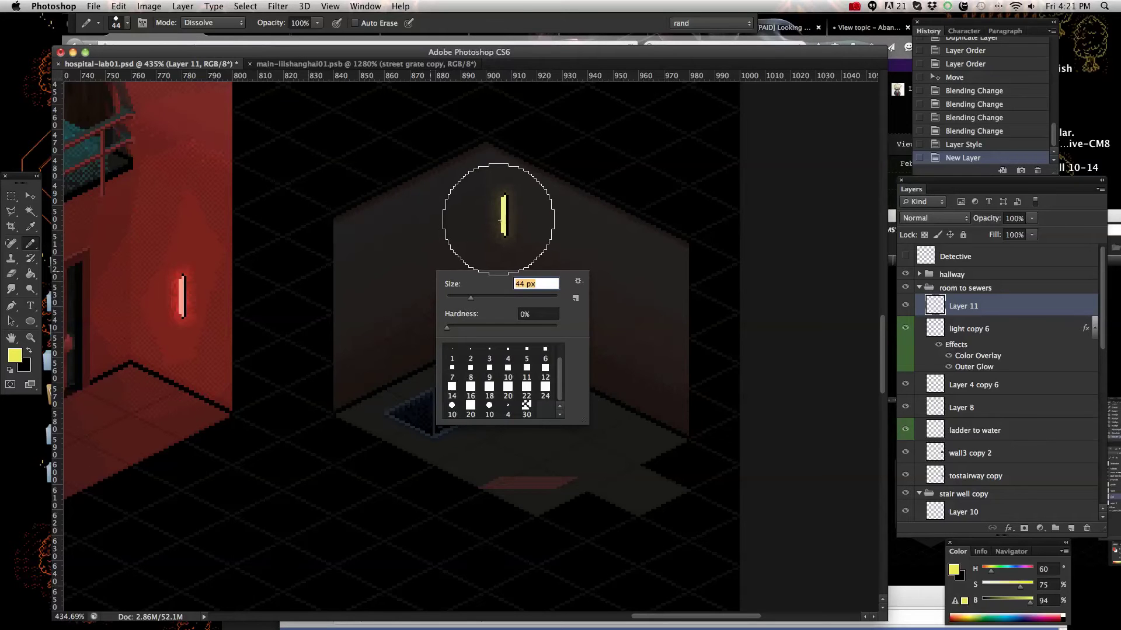
Paint a large yellow patch around the lamp across the walls and floor on Layer 11, and set the layer to Color Dodge.
{"action": "mouse_move", "coordinate": [505, 222]}
{"action": "left_mouse_down"}
{"action": "mouse_move", "coordinate": [534, 219]}
{"action": "mouse_move", "coordinate": [522, 279]}
{"action": "mouse_move", "coordinate": [468, 232]}
{"action": "mouse_move", "coordinate": [532, 204]}
{"action": "mouse_move", "coordinate": [560, 251]}
{"action": "mouse_move", "coordinate": [503, 288]}
{"action": "mouse_move", "coordinate": [461, 252]}
{"action": "mouse_move", "coordinate": [511, 219]}
{"action": "mouse_move", "coordinate": [544, 228]}
{"action": "mouse_move", "coordinate": [474, 225]}
{"action": "mouse_move", "coordinate": [461, 236]}
{"action": "mouse_move", "coordinate": [460, 280]}
{"action": "mouse_move", "coordinate": [480, 296]}
{"action": "mouse_move", "coordinate": [533, 301]}
{"action": "mouse_move", "coordinate": [567, 259]}
{"action": "mouse_move", "coordinate": [564, 311]}
{"action": "mouse_move", "coordinate": [529, 324]}
{"action": "mouse_move", "coordinate": [461, 291]}
{"action": "mouse_move", "coordinate": [445, 221]}
{"action": "mouse_move", "coordinate": [431, 284]}
{"action": "mouse_move", "coordinate": [455, 336]}
{"action": "mouse_move", "coordinate": [532, 348]}
{"action": "mouse_move", "coordinate": [566, 332]}
{"action": "mouse_move", "coordinate": [587, 289]}
{"action": "mouse_move", "coordinate": [577, 215]}
{"action": "mouse_move", "coordinate": [546, 197]}
{"action": "mouse_move", "coordinate": [486, 198]}
{"action": "mouse_move", "coordinate": [444, 220]}
{"action": "mouse_move", "coordinate": [429, 255]}
{"action": "mouse_move", "coordinate": [425, 281]}
{"action": "mouse_move", "coordinate": [459, 323]}
{"action": "mouse_move", "coordinate": [539, 310]}
{"action": "mouse_move", "coordinate": [584, 242]}
{"action": "mouse_move", "coordinate": [561, 339]}
{"action": "mouse_move", "coordinate": [510, 347]}
{"action": "mouse_move", "coordinate": [478, 337]}
{"action": "mouse_move", "coordinate": [438, 286]}
{"action": "mouse_move", "coordinate": [450, 361]}
{"action": "mouse_move", "coordinate": [528, 365]}
{"action": "mouse_move", "coordinate": [567, 340]}
{"action": "mouse_move", "coordinate": [595, 299]}
{"action": "mouse_move", "coordinate": [581, 340]}
{"action": "mouse_move", "coordinate": [519, 367]}
{"action": "mouse_move", "coordinate": [510, 391]}
{"action": "mouse_move", "coordinate": [580, 365]}
{"action": "mouse_move", "coordinate": [596, 258]}
{"action": "mouse_move", "coordinate": [580, 325]}
{"action": "mouse_move", "coordinate": [588, 359]}
{"action": "mouse_move", "coordinate": [570, 370]}
{"action": "mouse_move", "coordinate": [436, 366]}
{"action": "mouse_move", "coordinate": [431, 254]}
{"action": "mouse_move", "coordinate": [596, 292]}
{"action": "mouse_move", "coordinate": [584, 335]}
{"action": "left_mouse_up"}
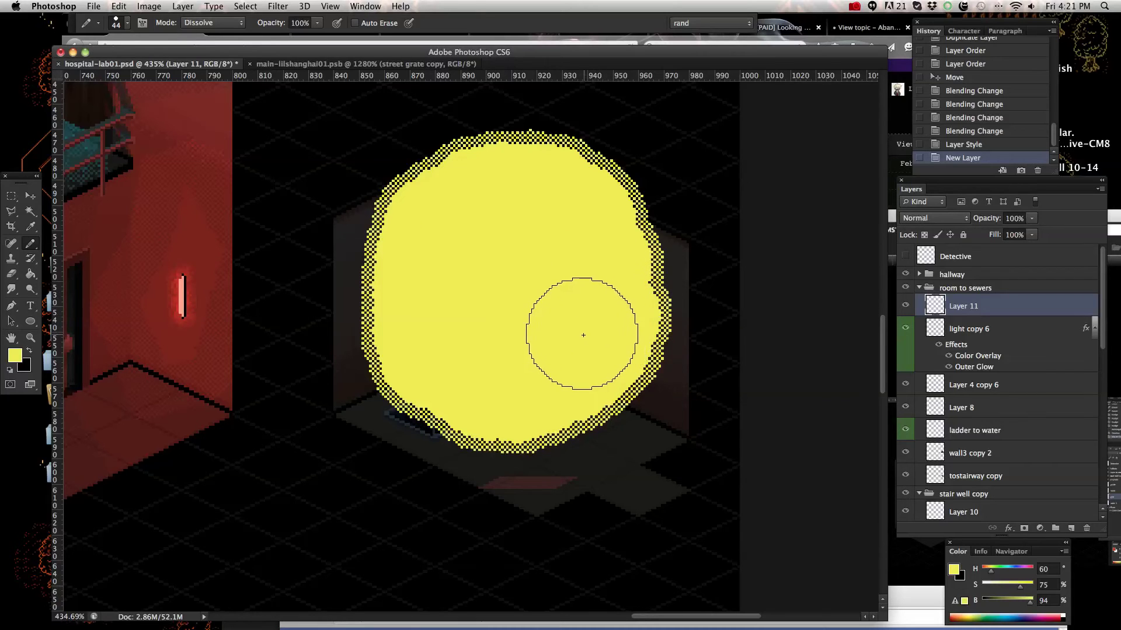
{"action": "left_click", "coordinate": [583, 336]}
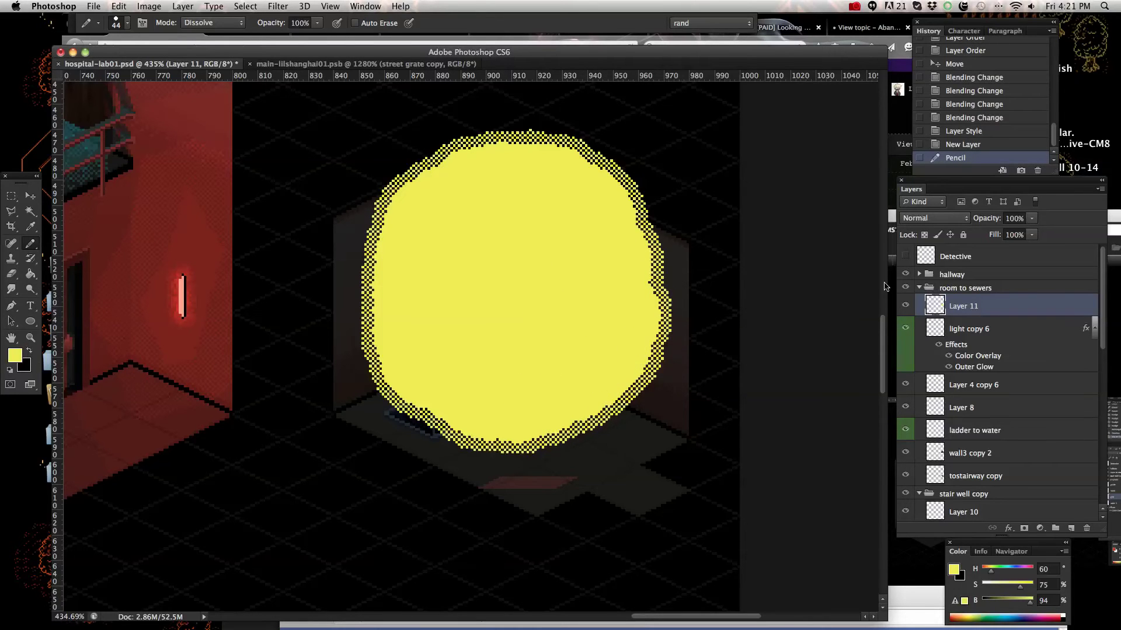
{"action": "left_click", "coordinate": [948, 220]}
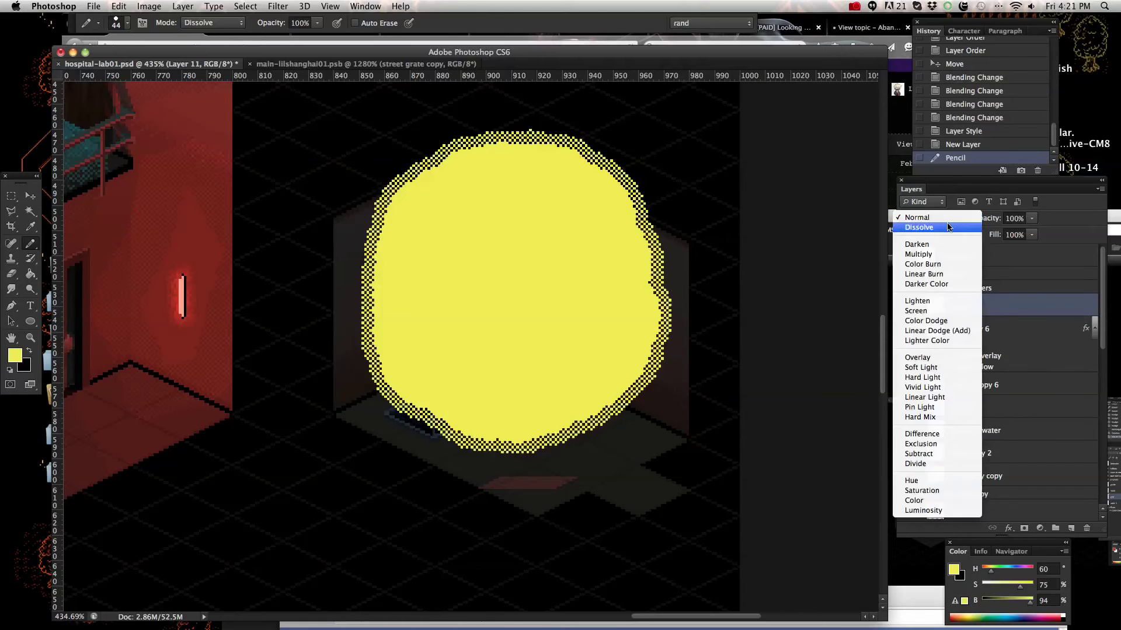
{"action": "left_click", "coordinate": [962, 323]}
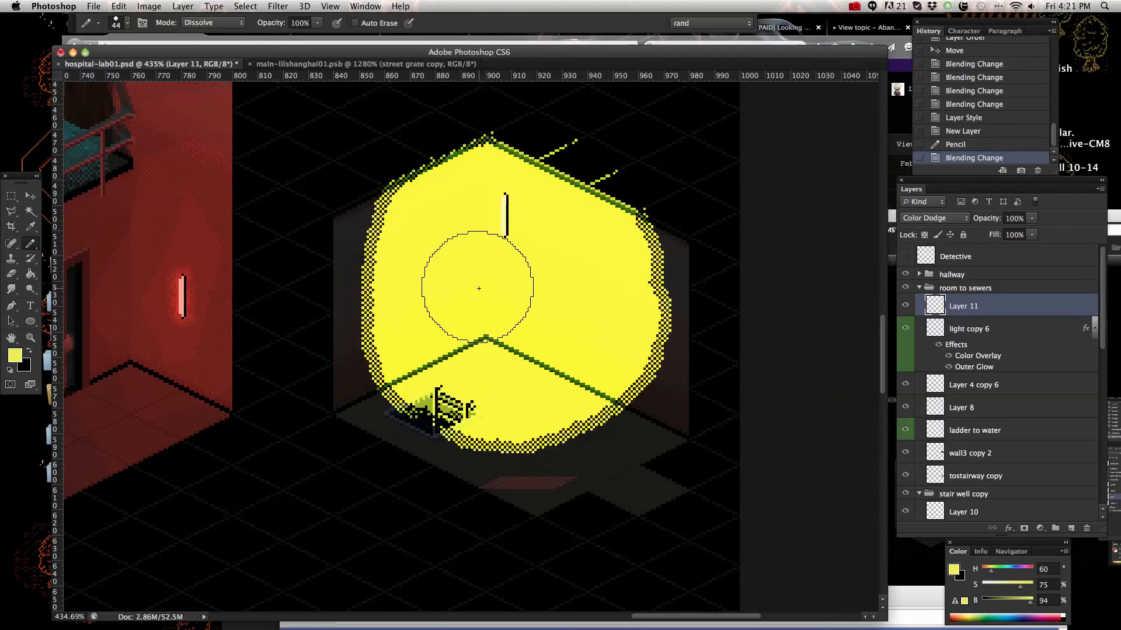
Set up the Eraser with the round 10 px preset at 0% hardness, enlarged to 29 px.
{"action": "left_click", "coordinate": [11, 273]}
{"action": "right_click", "coordinate": [426, 287]}
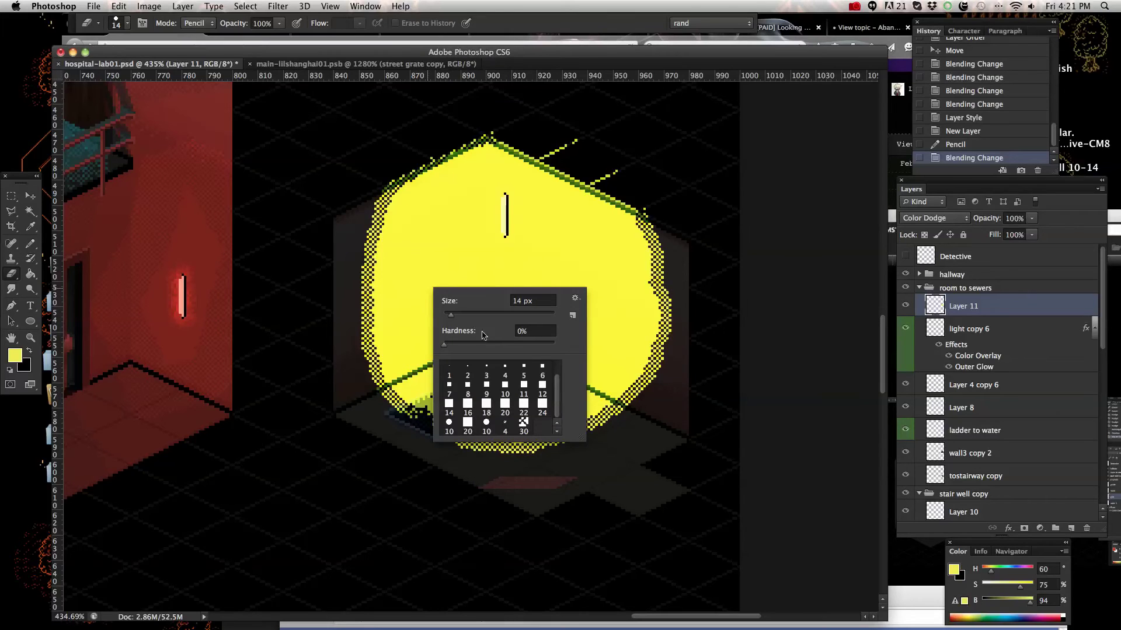
{"action": "left_click", "coordinate": [485, 428]}
{"action": "left_click_drag", "start_coordinate": [450, 318], "coordinate": [461, 320]}
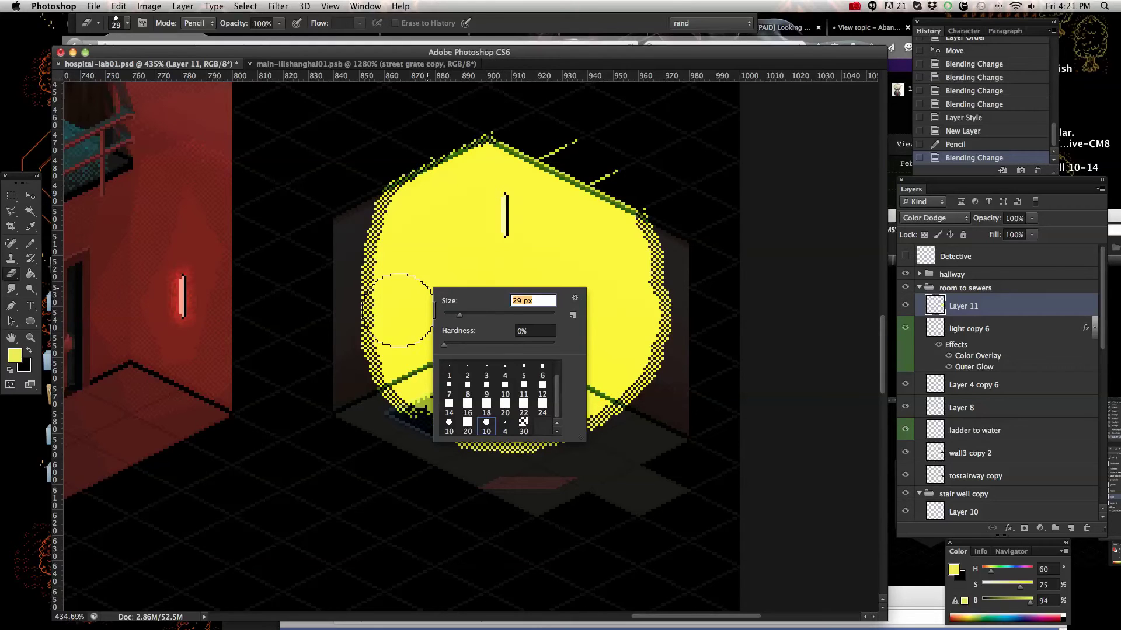
Try erasing the yellow patch along its edge on the left wall at full opacity, and undo the stroke.
{"action": "mouse_move", "coordinate": [373, 307]}
{"action": "left_mouse_down"}
{"action": "mouse_move", "coordinate": [362, 267]}
{"action": "mouse_move", "coordinate": [373, 214]}
{"action": "left_mouse_up"}
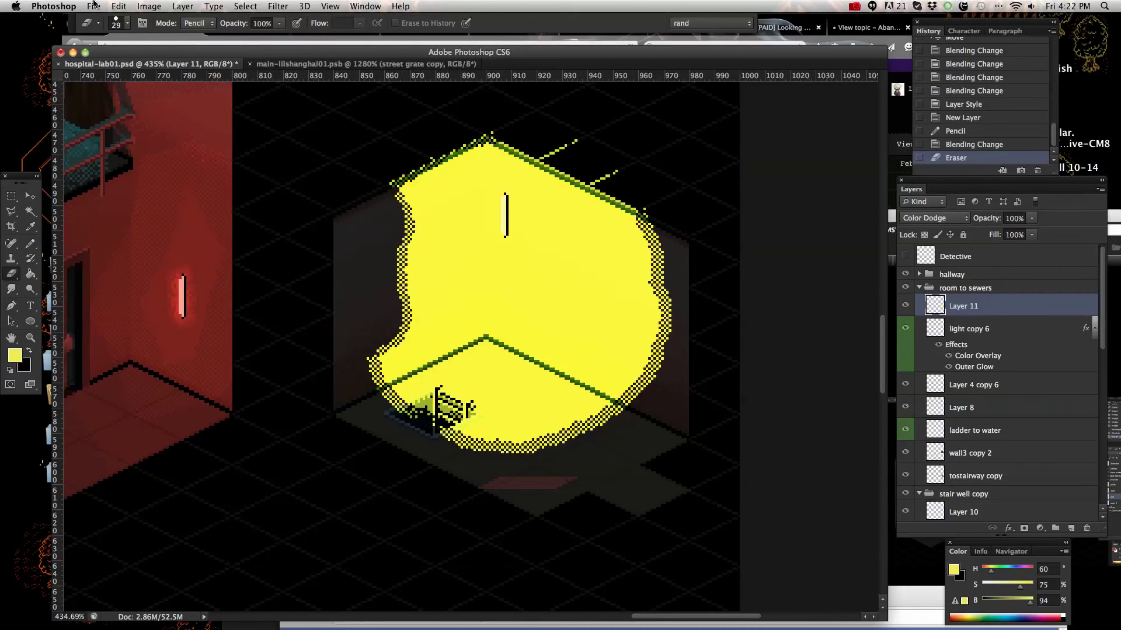
{"action": "left_click", "coordinate": [111, 6]}
{"action": "left_click", "coordinate": [137, 14]}
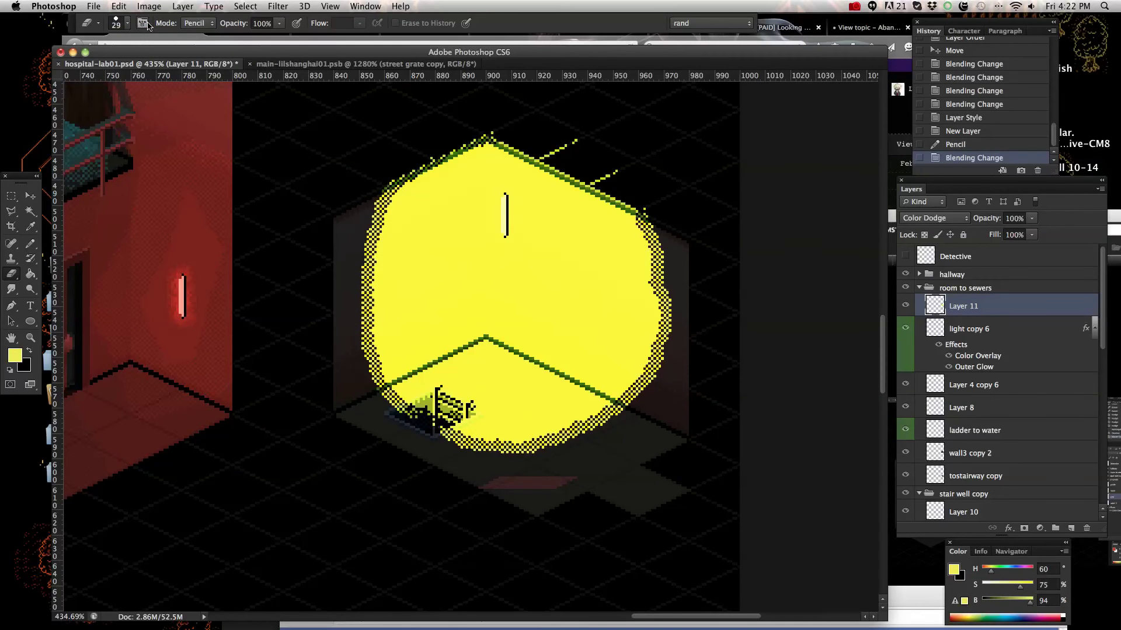
Set the Eraser's opacity to 23% and its brush size to 43 px.
{"action": "left_click", "coordinate": [279, 24]}
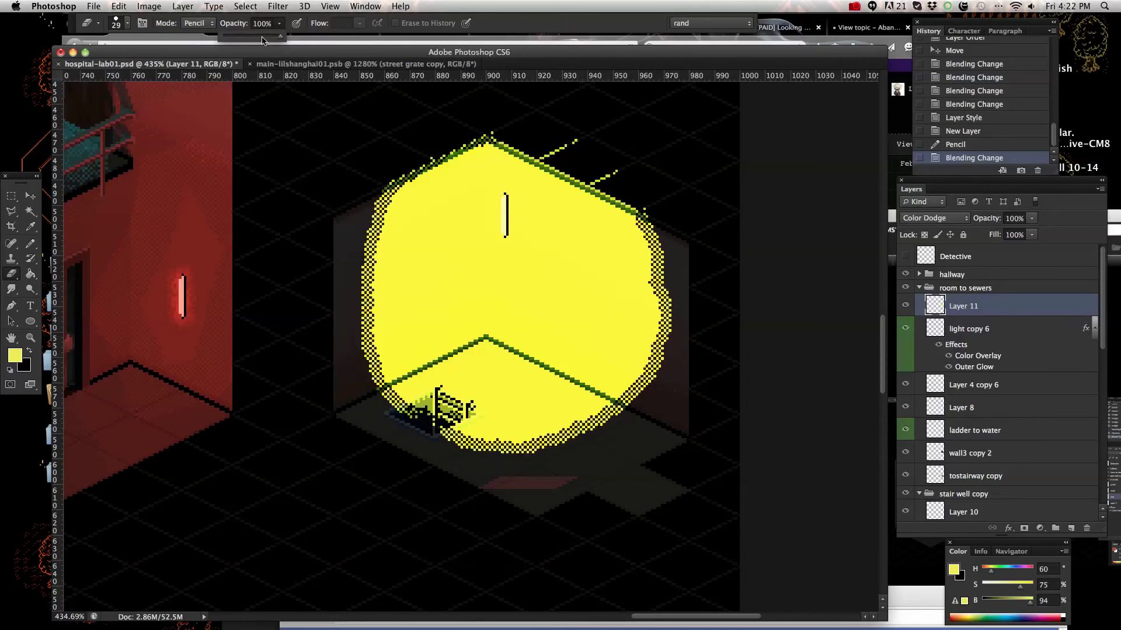
{"action": "left_click_drag", "start_coordinate": [250, 39], "coordinate": [239, 42]}
{"action": "right_click", "coordinate": [382, 246]}
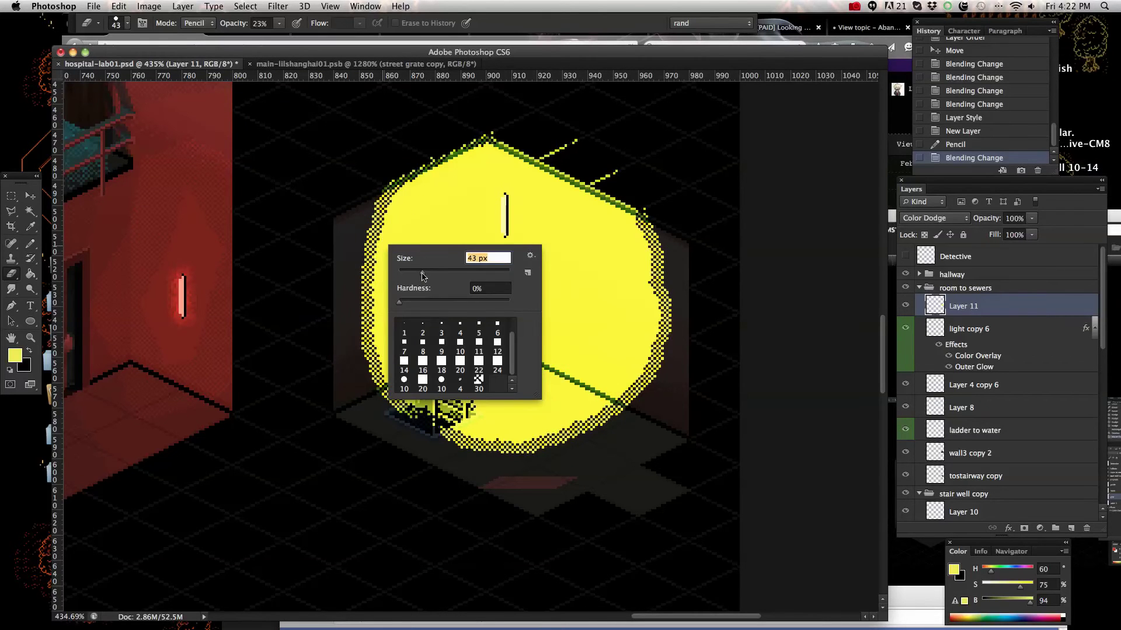
{"action": "key", "text": "Return"}
Erase Layer 11's yellow patch in successive passes outward from the lamp, forming dithered rings of light that dim toward the room's edges.
{"action": "mouse_move", "coordinate": [408, 213]}
{"action": "left_mouse_down"}
{"action": "mouse_move", "coordinate": [461, 122]}
{"action": "mouse_move", "coordinate": [542, 123]}
{"action": "mouse_move", "coordinate": [595, 168]}
{"action": "mouse_move", "coordinate": [659, 273]}
{"action": "mouse_move", "coordinate": [658, 309]}
{"action": "mouse_move", "coordinate": [648, 342]}
{"action": "mouse_move", "coordinate": [630, 300]}
{"action": "mouse_move", "coordinate": [601, 334]}
{"action": "mouse_move", "coordinate": [613, 224]}
{"action": "mouse_move", "coordinate": [595, 199]}
{"action": "mouse_move", "coordinate": [591, 314]}
{"action": "mouse_move", "coordinate": [630, 318]}
{"action": "mouse_move", "coordinate": [625, 375]}
{"action": "mouse_move", "coordinate": [598, 426]}
{"action": "mouse_move", "coordinate": [625, 375]}
{"action": "mouse_move", "coordinate": [585, 434]}
{"action": "mouse_move", "coordinate": [603, 316]}
{"action": "mouse_move", "coordinate": [538, 460]}
{"action": "mouse_move", "coordinate": [574, 352]}
{"action": "mouse_move", "coordinate": [487, 423]}
{"action": "mouse_move", "coordinate": [511, 376]}
{"action": "mouse_move", "coordinate": [553, 339]}
{"action": "mouse_move", "coordinate": [467, 394]}
{"action": "mouse_move", "coordinate": [442, 356]}
{"action": "mouse_move", "coordinate": [458, 325]}
{"action": "mouse_move", "coordinate": [498, 343]}
{"action": "mouse_move", "coordinate": [449, 336]}
{"action": "mouse_move", "coordinate": [423, 291]}
{"action": "mouse_move", "coordinate": [414, 185]}
{"action": "mouse_move", "coordinate": [390, 212]}
{"action": "mouse_move", "coordinate": [426, 270]}
{"action": "mouse_move", "coordinate": [525, 338]}
{"action": "mouse_move", "coordinate": [513, 330]}
{"action": "mouse_move", "coordinate": [568, 310]}
{"action": "mouse_move", "coordinate": [454, 338]}
{"action": "mouse_move", "coordinate": [394, 335]}
{"action": "mouse_move", "coordinate": [555, 431]}
{"action": "left_mouse_up"}
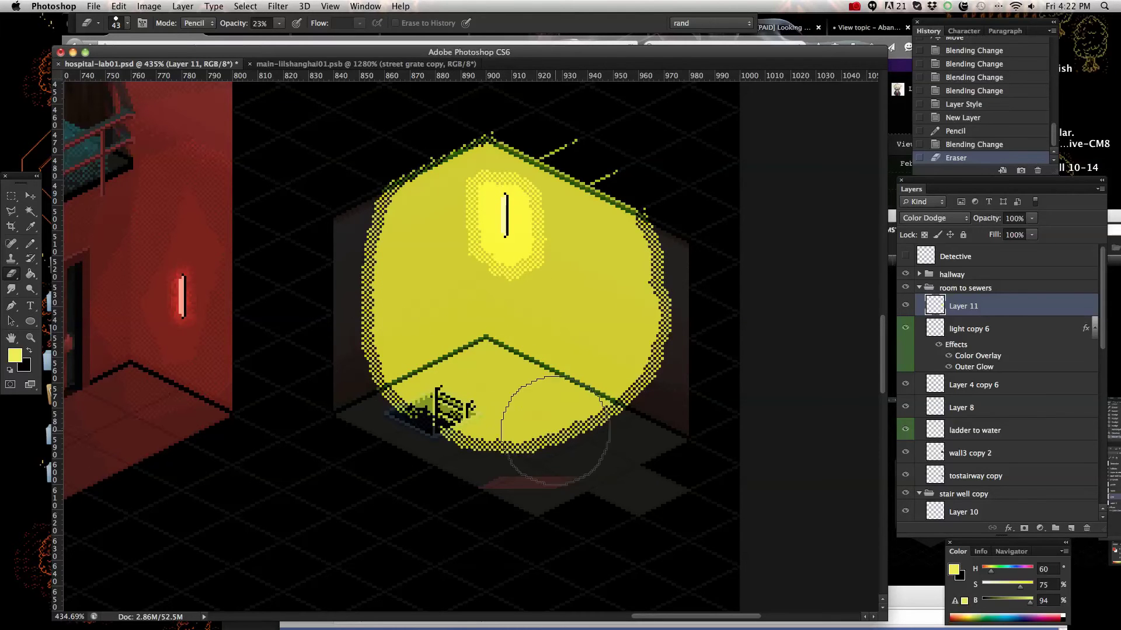
{"action": "mouse_move", "coordinate": [370, 316]}
{"action": "left_mouse_down"}
{"action": "mouse_move", "coordinate": [391, 362]}
{"action": "mouse_move", "coordinate": [438, 409]}
{"action": "mouse_move", "coordinate": [557, 427]}
{"action": "mouse_move", "coordinate": [423, 383]}
{"action": "mouse_move", "coordinate": [412, 349]}
{"action": "mouse_move", "coordinate": [519, 374]}
{"action": "mouse_move", "coordinate": [508, 371]}
{"action": "mouse_move", "coordinate": [564, 372]}
{"action": "mouse_move", "coordinate": [555, 400]}
{"action": "mouse_move", "coordinate": [659, 368]}
{"action": "mouse_move", "coordinate": [656, 226]}
{"action": "mouse_move", "coordinate": [630, 320]}
{"action": "mouse_move", "coordinate": [575, 345]}
{"action": "mouse_move", "coordinate": [575, 325]}
{"action": "mouse_move", "coordinate": [625, 275]}
{"action": "mouse_move", "coordinate": [613, 213]}
{"action": "mouse_move", "coordinate": [630, 221]}
{"action": "left_mouse_up"}
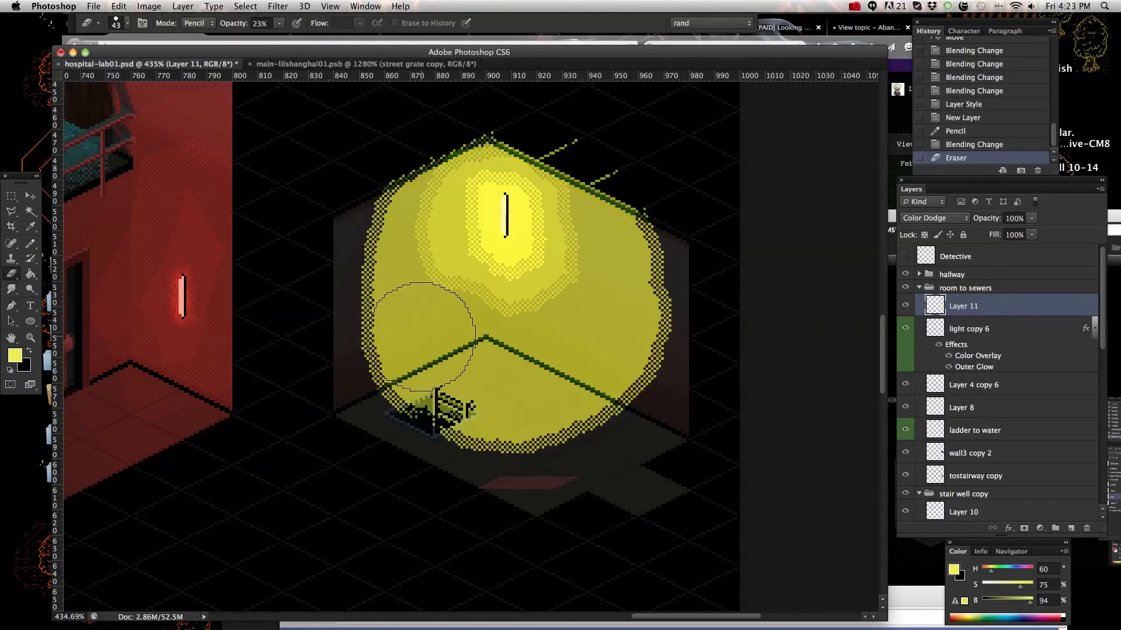
{"action": "mouse_move", "coordinate": [416, 374]}
{"action": "left_mouse_down"}
{"action": "mouse_move", "coordinate": [501, 404]}
{"action": "mouse_move", "coordinate": [637, 366]}
{"action": "mouse_move", "coordinate": [638, 327]}
{"action": "mouse_move", "coordinate": [662, 301]}
{"action": "mouse_move", "coordinate": [638, 180]}
{"action": "left_mouse_up"}
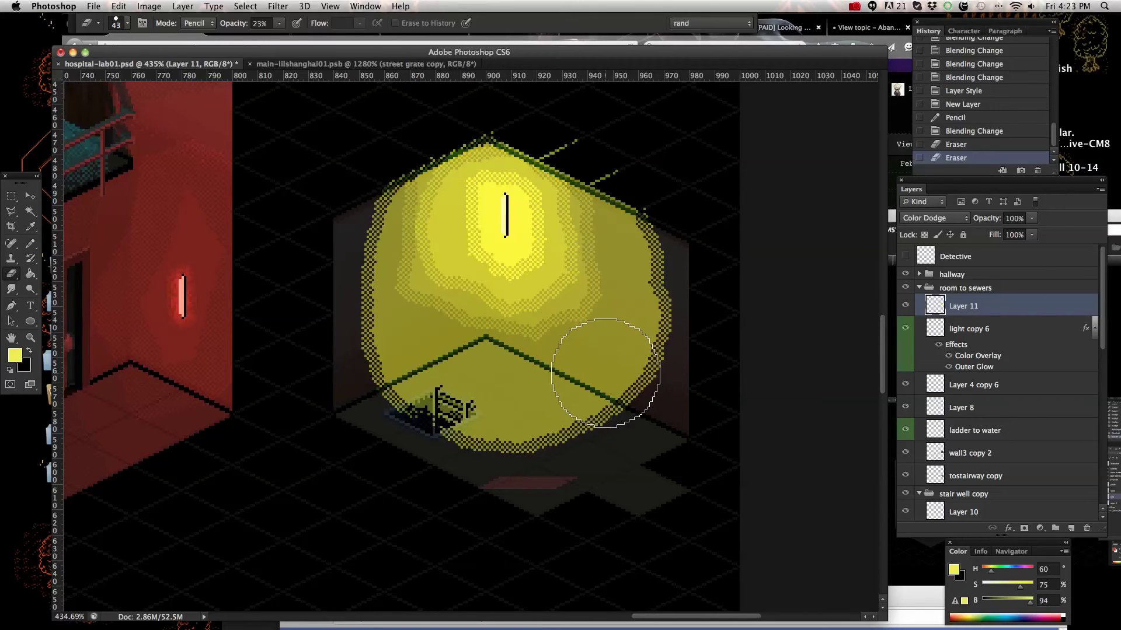
{"action": "left_click", "coordinate": [605, 373]}
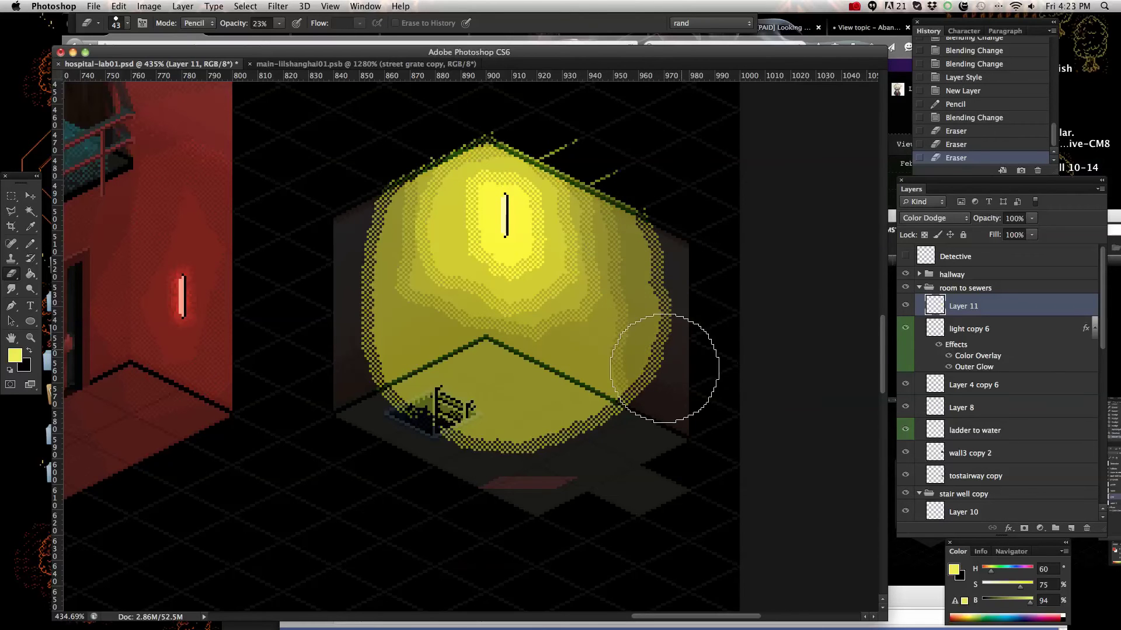
{"action": "mouse_move", "coordinate": [660, 374]}
{"action": "left_mouse_down"}
{"action": "mouse_move", "coordinate": [630, 370]}
{"action": "mouse_move", "coordinate": [563, 401]}
{"action": "mouse_move", "coordinate": [520, 440]}
{"action": "mouse_move", "coordinate": [355, 362]}
{"action": "mouse_move", "coordinate": [333, 329]}
{"action": "mouse_move", "coordinate": [321, 251]}
{"action": "mouse_move", "coordinate": [331, 200]}
{"action": "mouse_move", "coordinate": [315, 143]}
{"action": "mouse_move", "coordinate": [275, 186]}
{"action": "mouse_move", "coordinate": [307, 394]}
{"action": "mouse_move", "coordinate": [313, 370]}
{"action": "mouse_move", "coordinate": [423, 427]}
{"action": "left_mouse_up"}
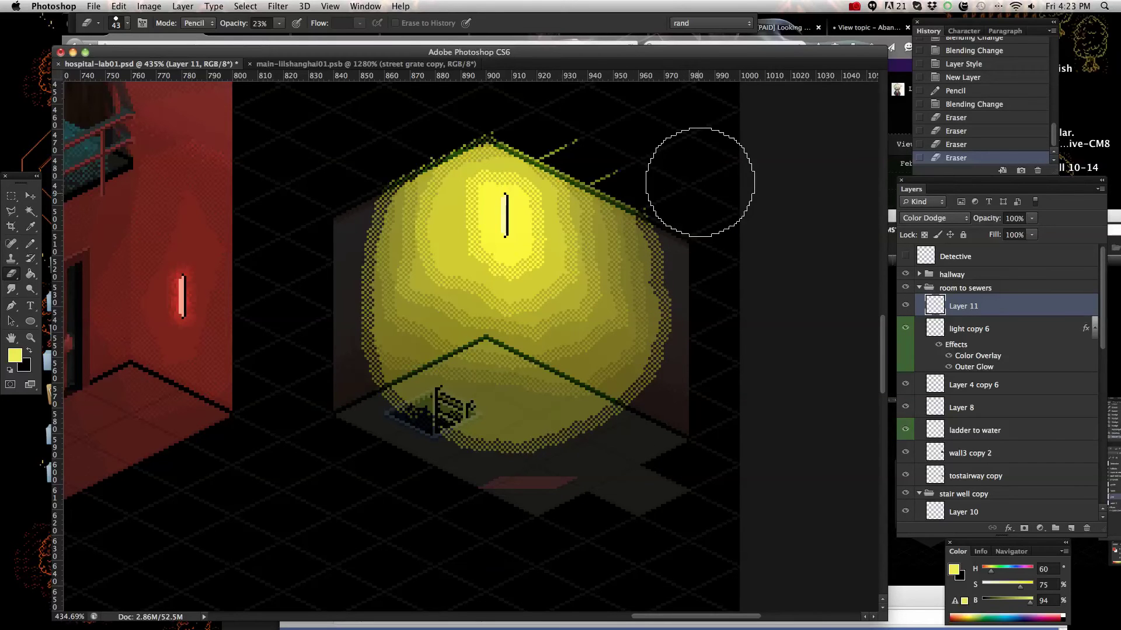
{"action": "left_click", "coordinate": [700, 167]}
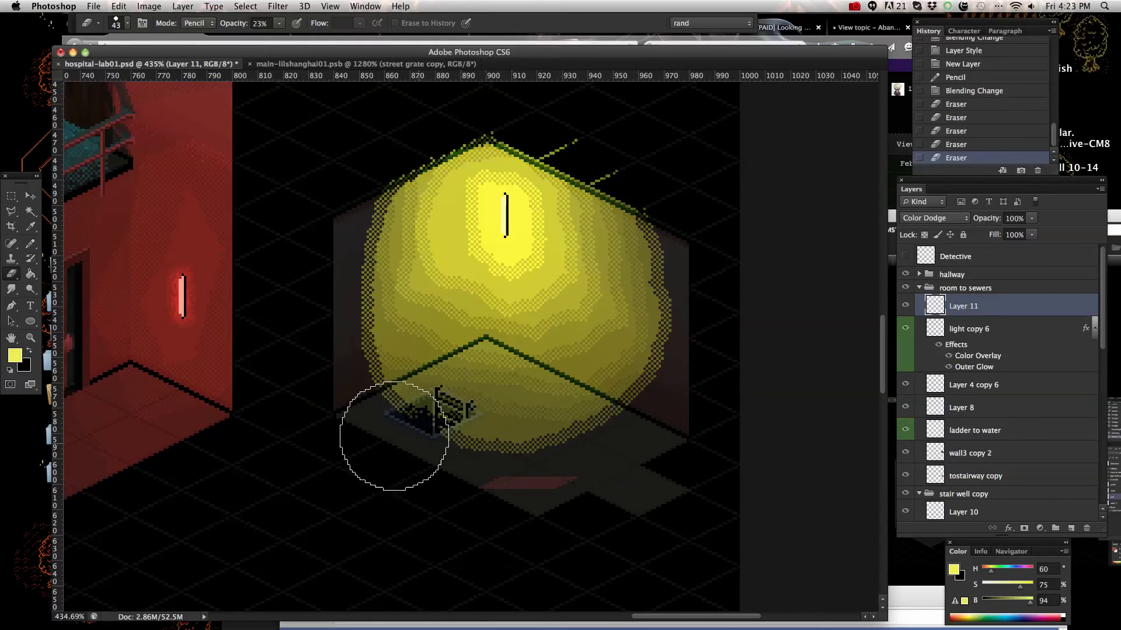
Erase once more along the outer edge of Layer 11's yellow light beside the floor's lower-left side.
{"action": "left_click", "coordinate": [356, 441]}
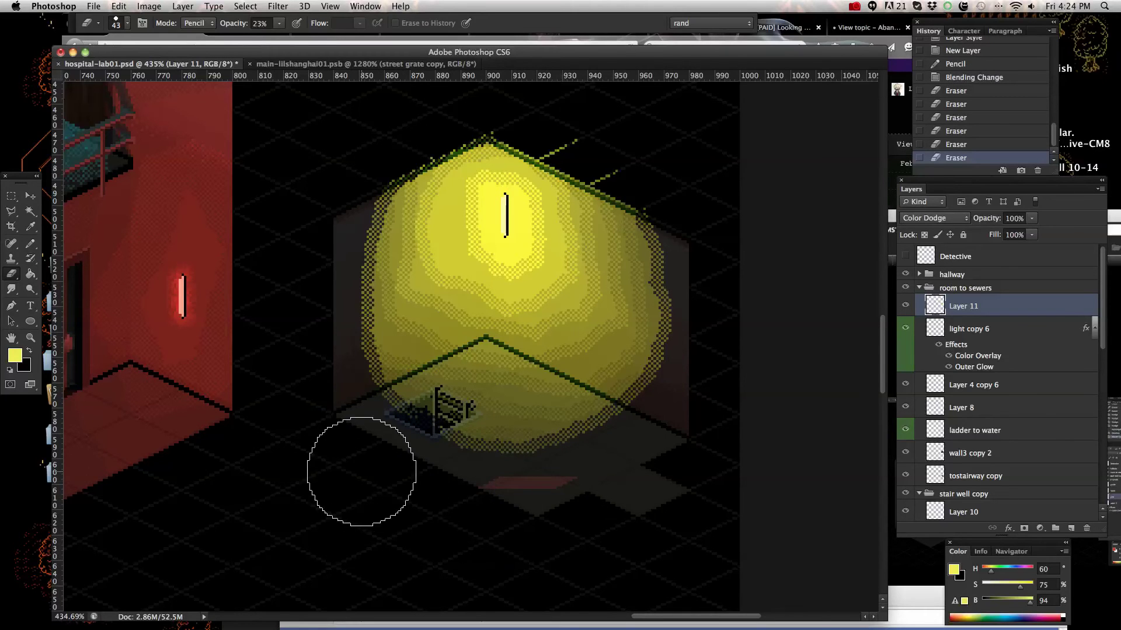
{"action": "left_click", "coordinate": [359, 471]}
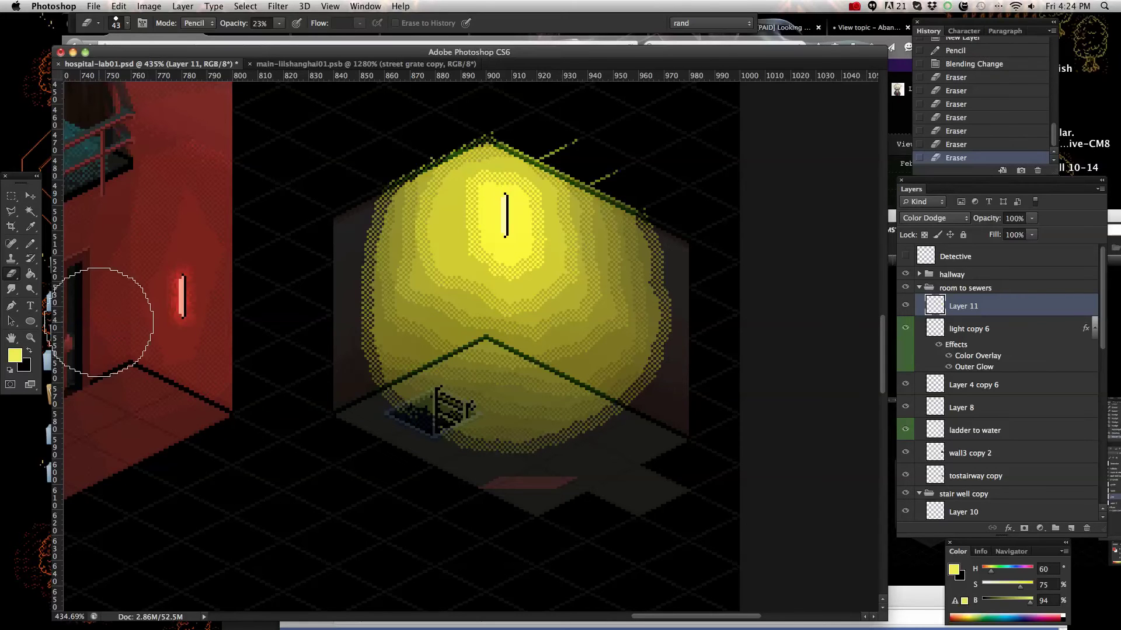
Apply Hue/Saturation to Layer 11 with Saturation -41 and Lightness -13.
{"action": "left_click", "coordinate": [14, 199]}
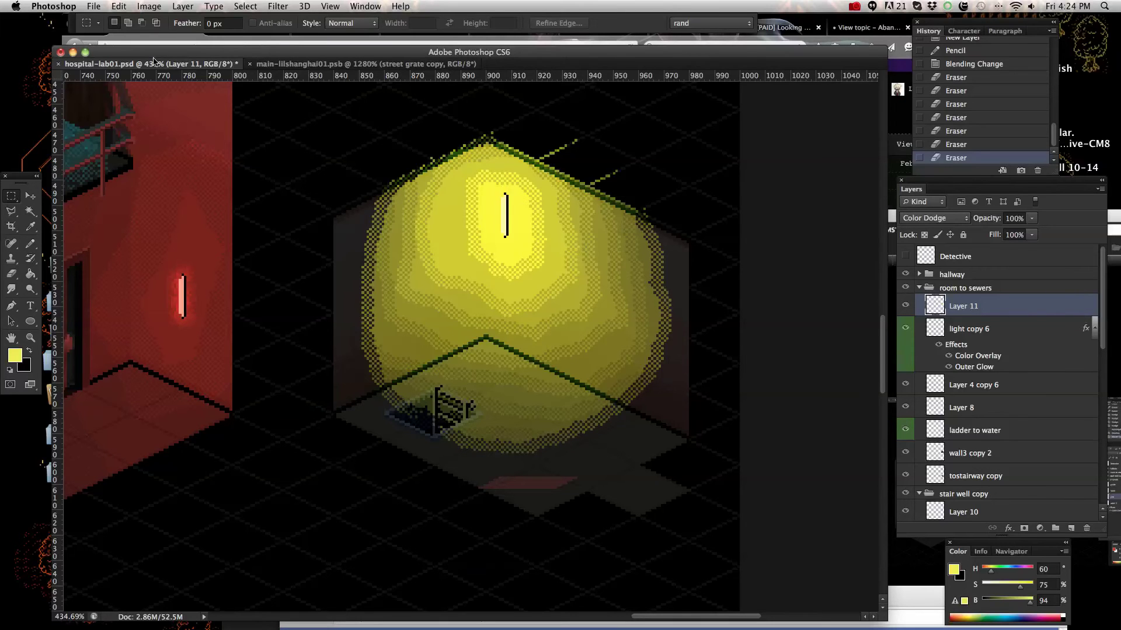
{"action": "left_click", "coordinate": [150, 6]}
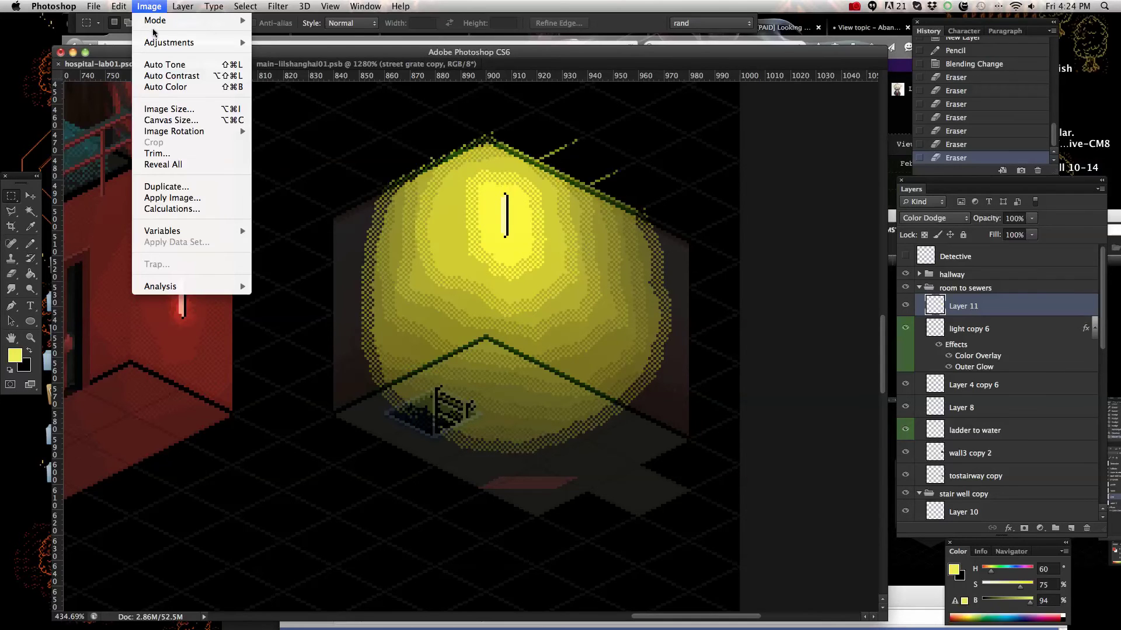
{"action": "mouse_move", "coordinate": [158, 42]}
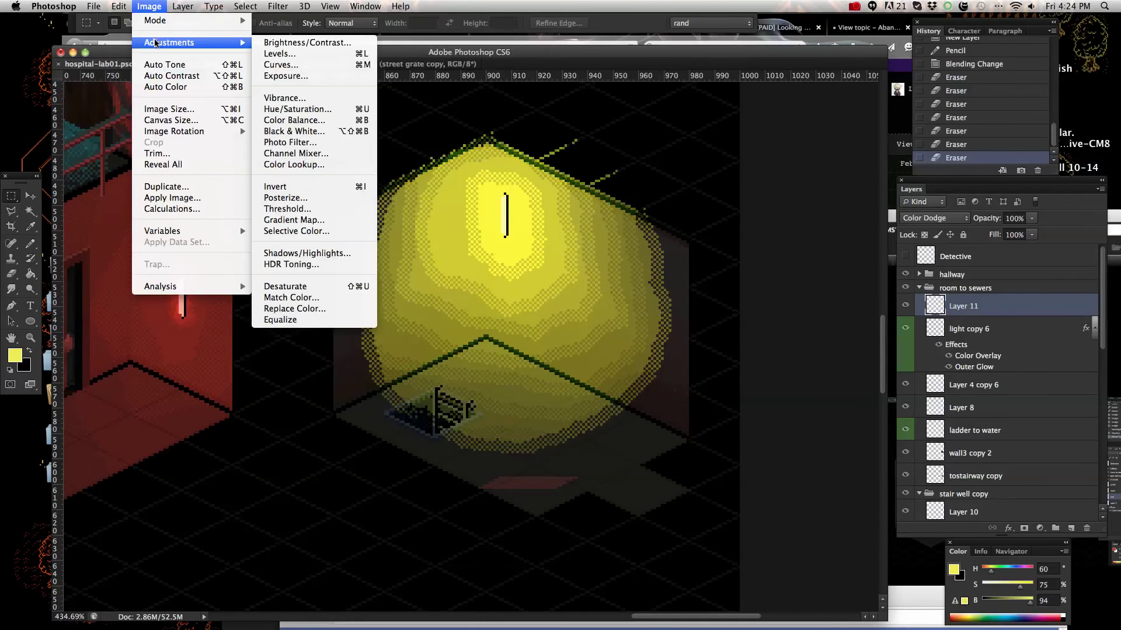
{"action": "left_click", "coordinate": [309, 109]}
{"action": "left_click_drag", "start_coordinate": [789, 541], "coordinate": [762, 544]}
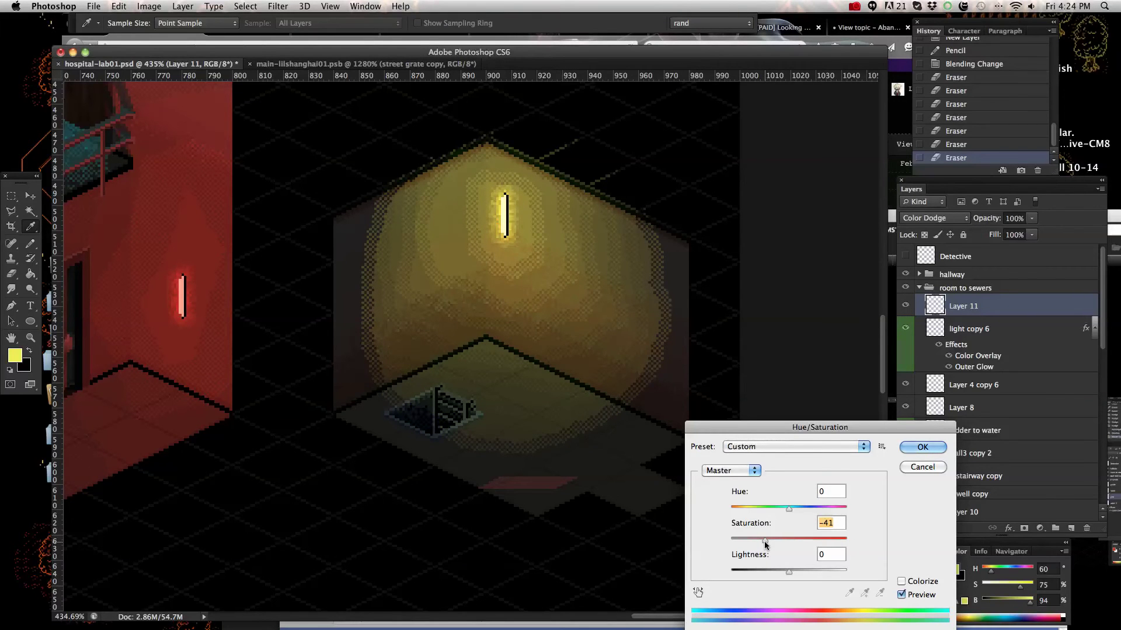
{"action": "left_click_drag", "start_coordinate": [779, 570], "coordinate": [777, 575]}
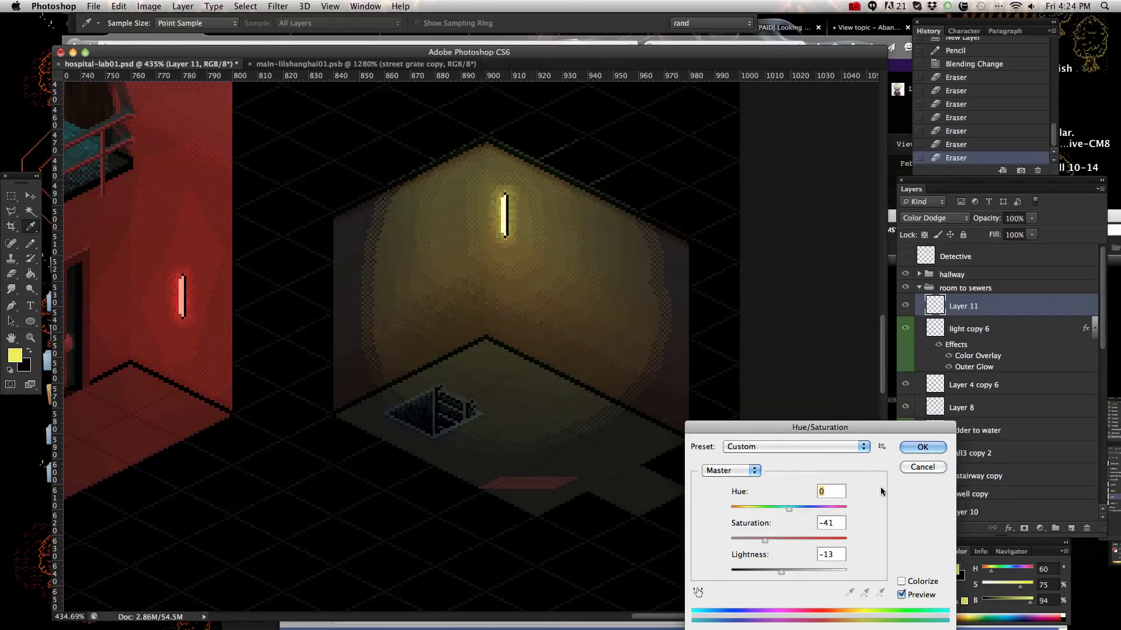
{"action": "left_click", "coordinate": [914, 448]}
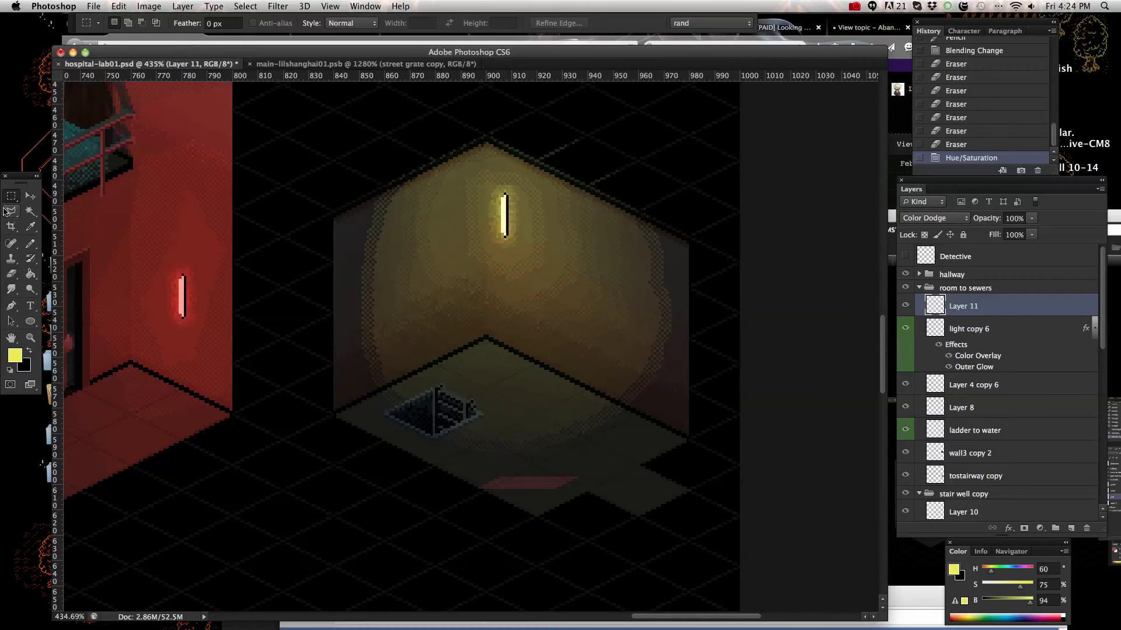
Set the Eraser to a 58 px brush size and 18% opacity.
{"action": "left_click", "coordinate": [11, 278]}
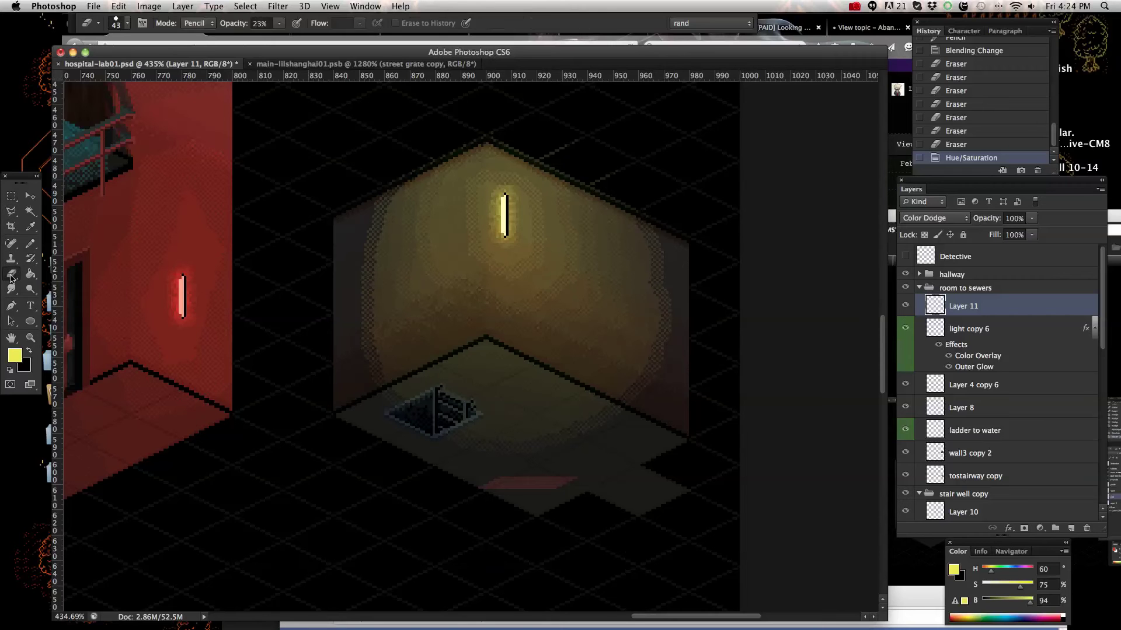
{"action": "right_click", "coordinate": [367, 351]}
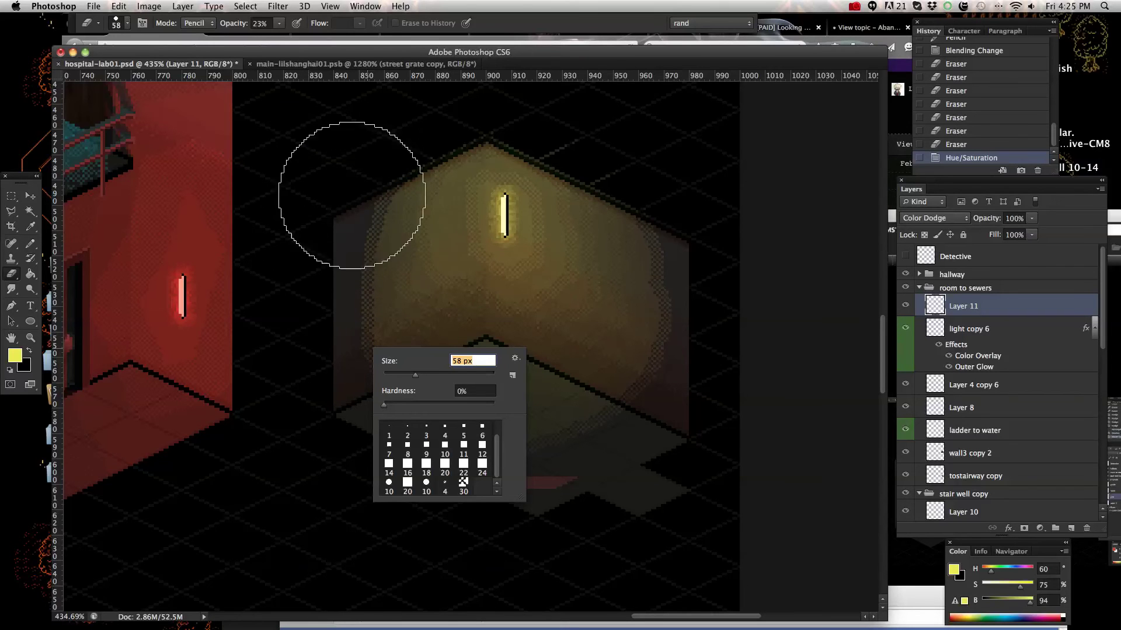
{"action": "left_click", "coordinate": [277, 24]}
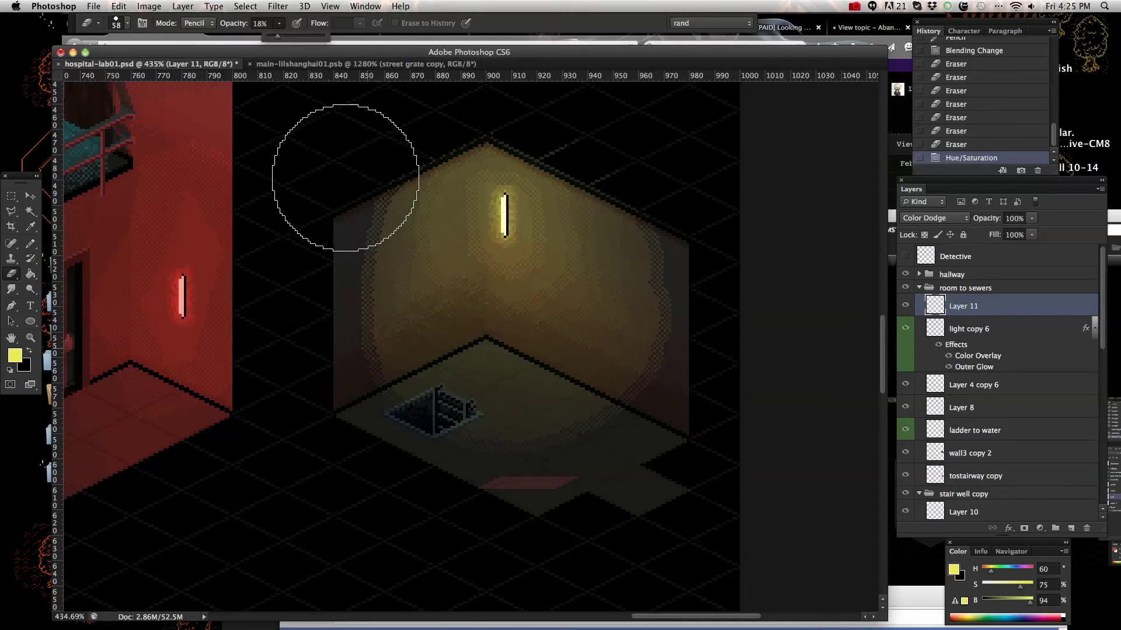
Erase around the outer rim of Layer 11's light along both walls and the floor to soften its fade.
{"action": "left_click", "coordinate": [352, 247]}
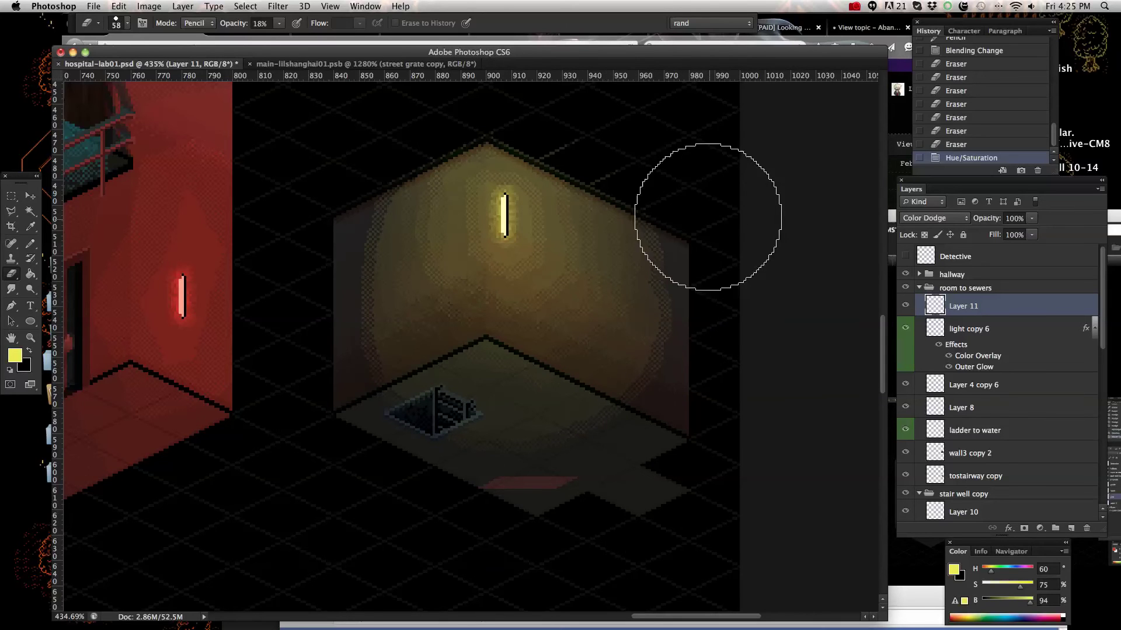
{"action": "left_click_drag", "start_coordinate": [693, 187], "coordinate": [681, 338]}
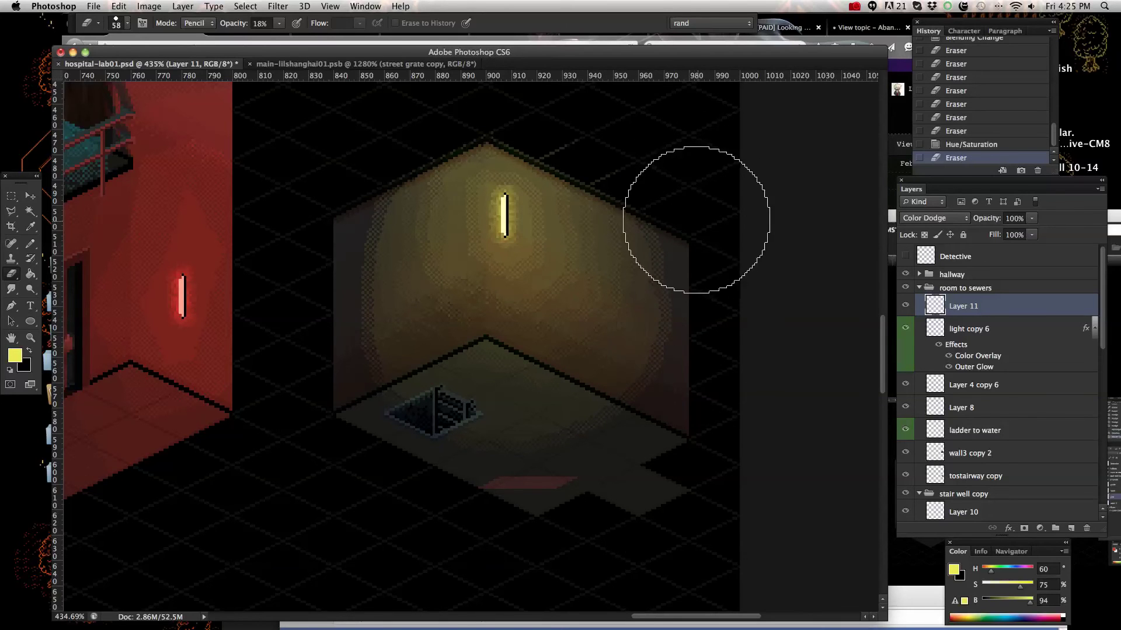
{"action": "mouse_move", "coordinate": [634, 476]}
{"action": "left_mouse_down"}
{"action": "mouse_move", "coordinate": [488, 490]}
{"action": "mouse_move", "coordinate": [293, 331]}
{"action": "left_mouse_up"}
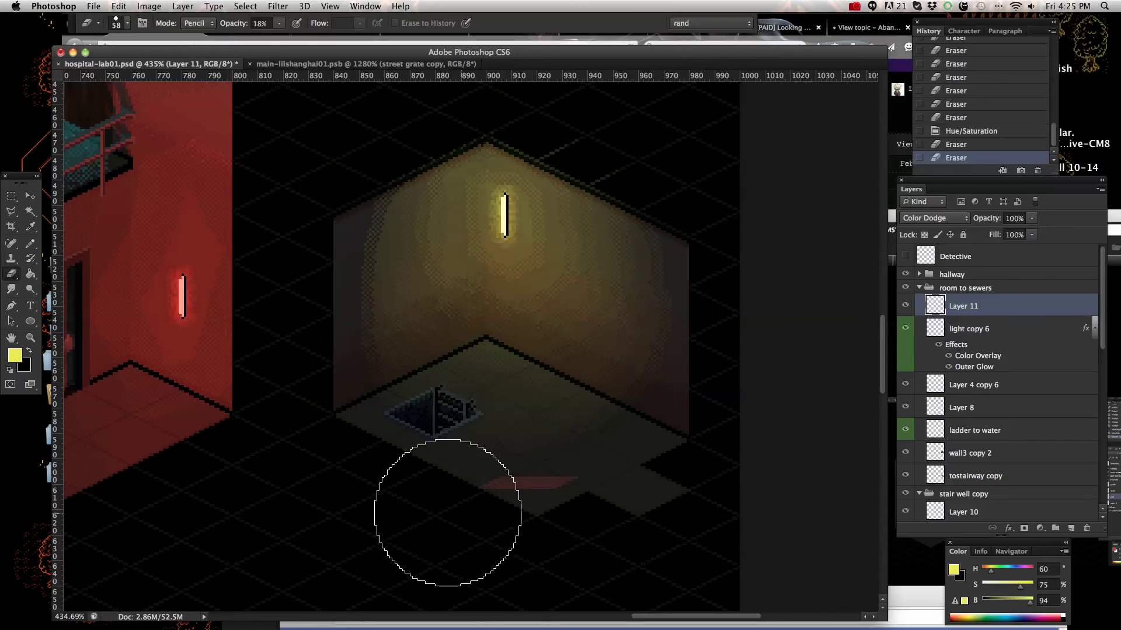
{"action": "mouse_move", "coordinate": [308, 457]}
{"action": "left_mouse_down"}
{"action": "mouse_move", "coordinate": [238, 445]}
{"action": "mouse_move", "coordinate": [251, 282]}
{"action": "left_mouse_up"}
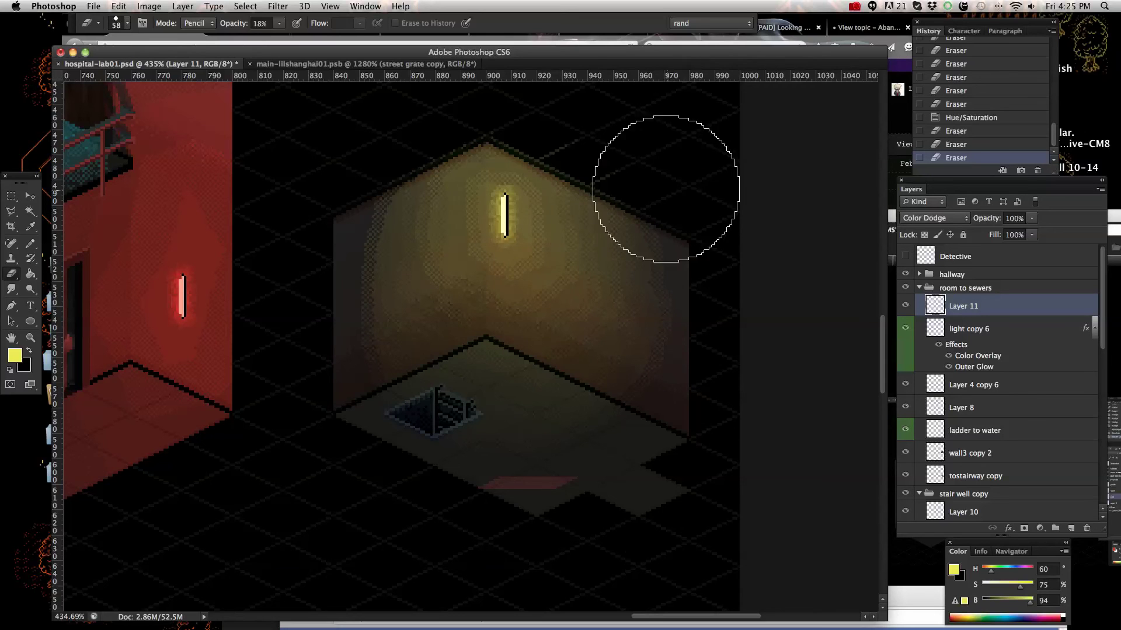
{"action": "scroll", "coordinate": [545, 262], "scroll_direction": "up", "scroll_amount": 2}
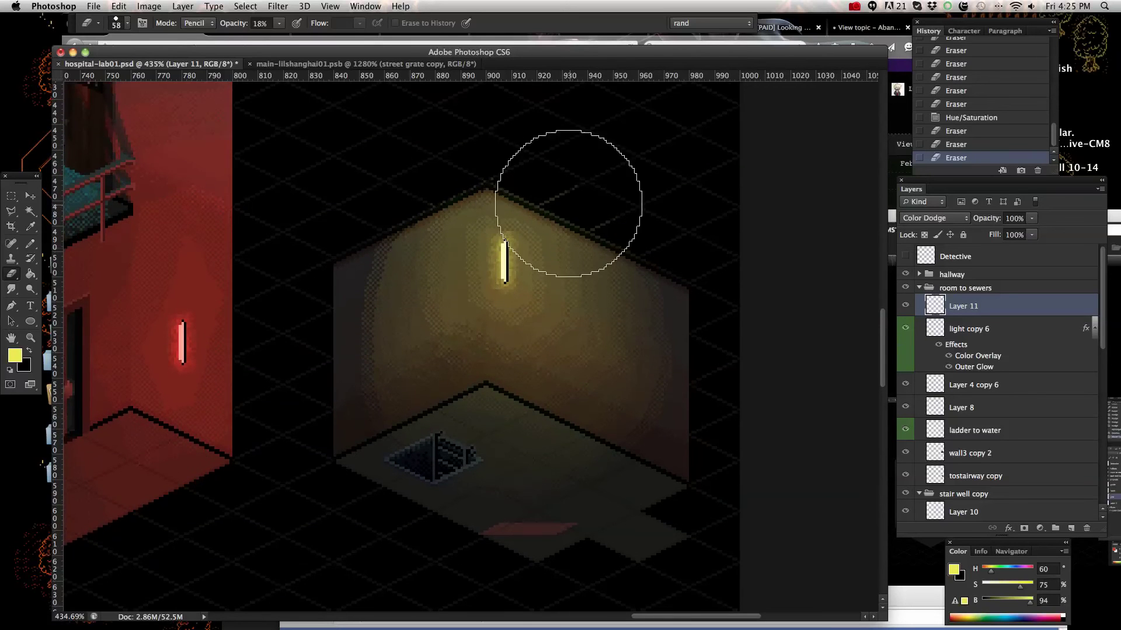
Toggle the visibility of the tostairway copy and wall3 copy 2 layers to check which parts of the room they hold.
{"action": "left_click", "coordinate": [29, 199]}
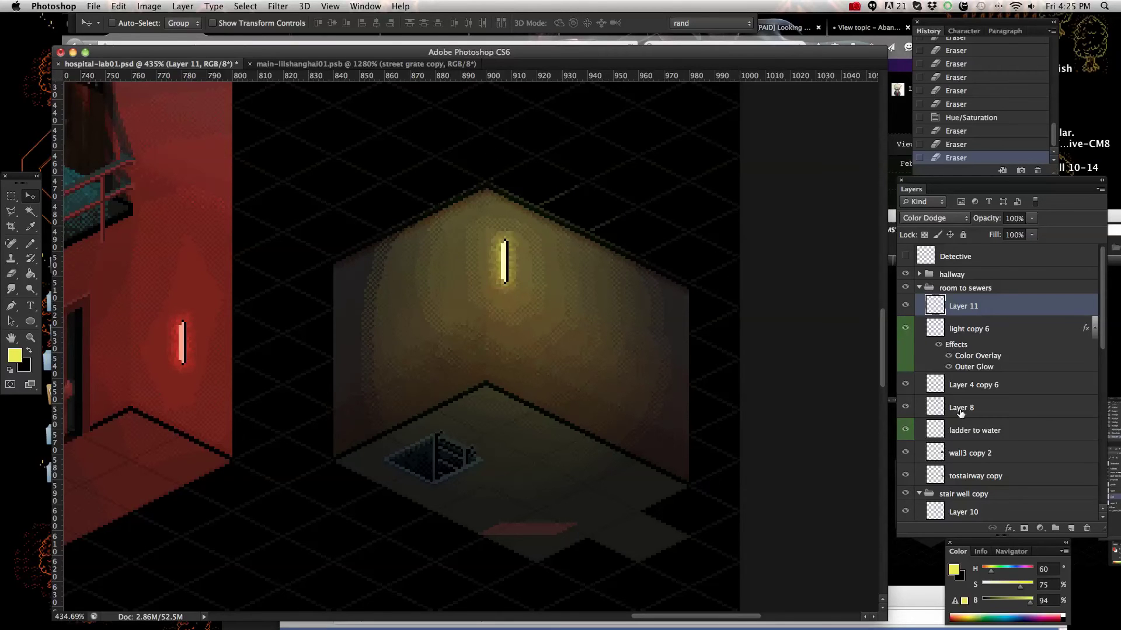
{"action": "left_click", "coordinate": [992, 478]}
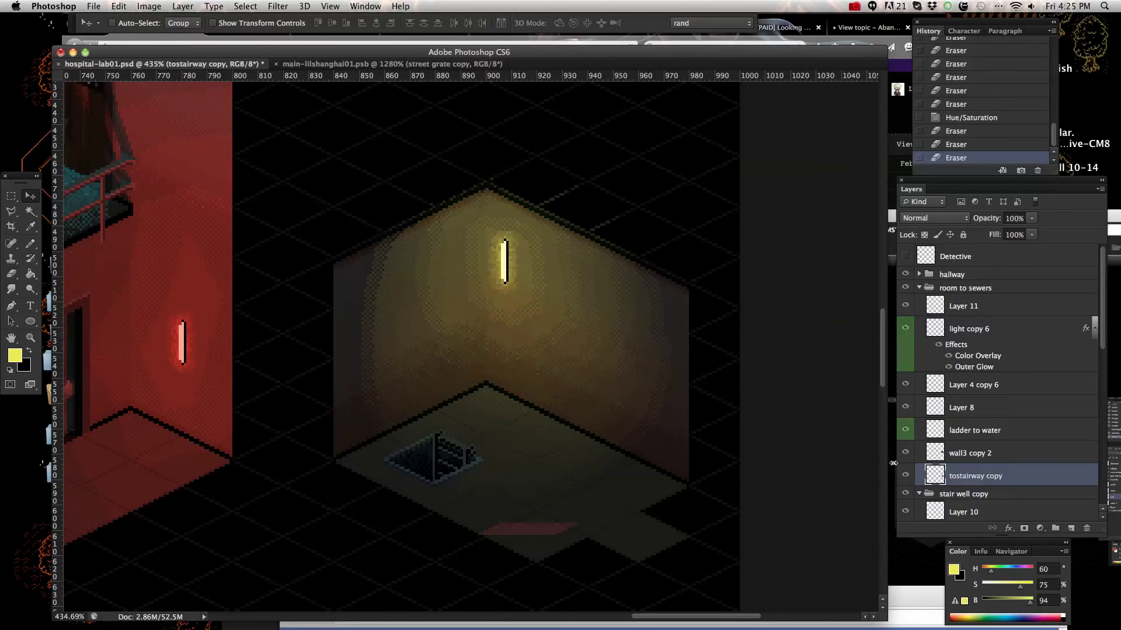
{"action": "left_click", "coordinate": [905, 477]}
{"action": "left_click", "coordinate": [905, 478]}
{"action": "left_click", "coordinate": [906, 455]}
{"action": "left_click", "coordinate": [995, 454]}
{"action": "left_click", "coordinate": [908, 459]}
{"action": "left_click", "coordinate": [908, 460]}
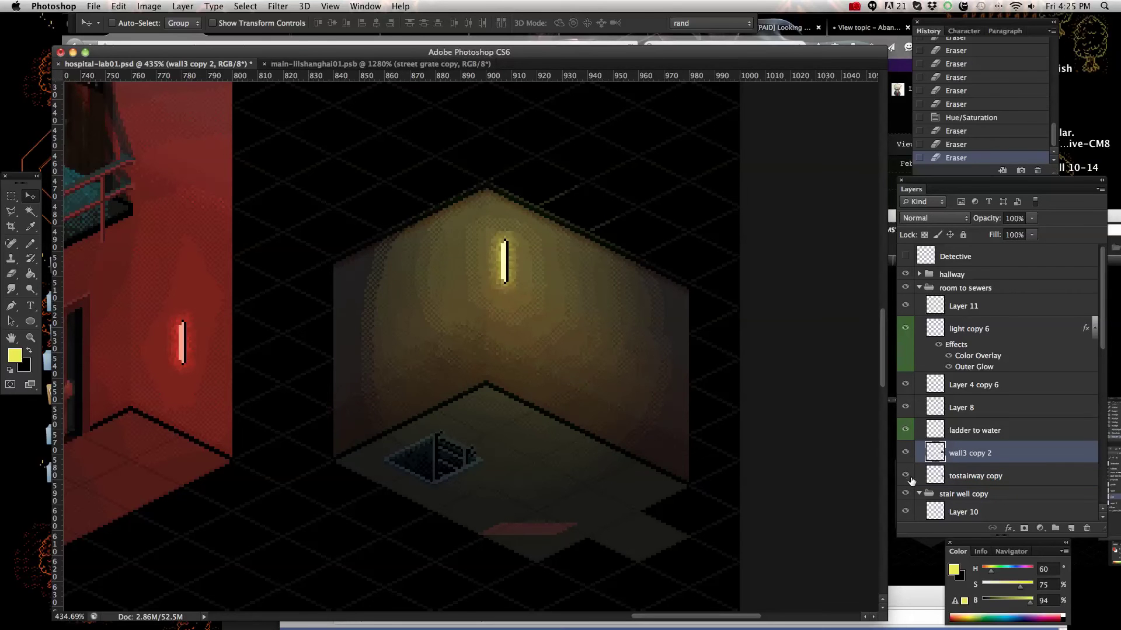
{"action": "left_click", "coordinate": [905, 476]}
{"action": "left_click", "coordinate": [905, 476]}
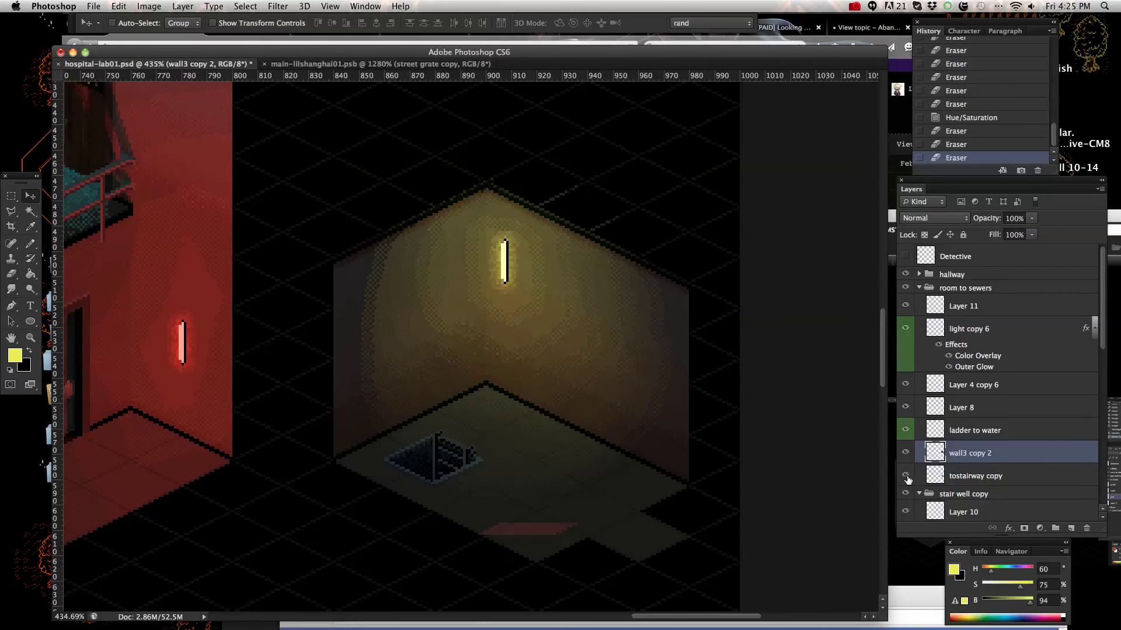
Duplicate the wall3 copy 2 and tostairway copy layers together and merge the duplicates into one layer.
{"action": "left_click", "coordinate": [977, 466]}
{"action": "left_click", "coordinate": [976, 463], "text": "shift"}
{"action": "right_click", "coordinate": [977, 462]}
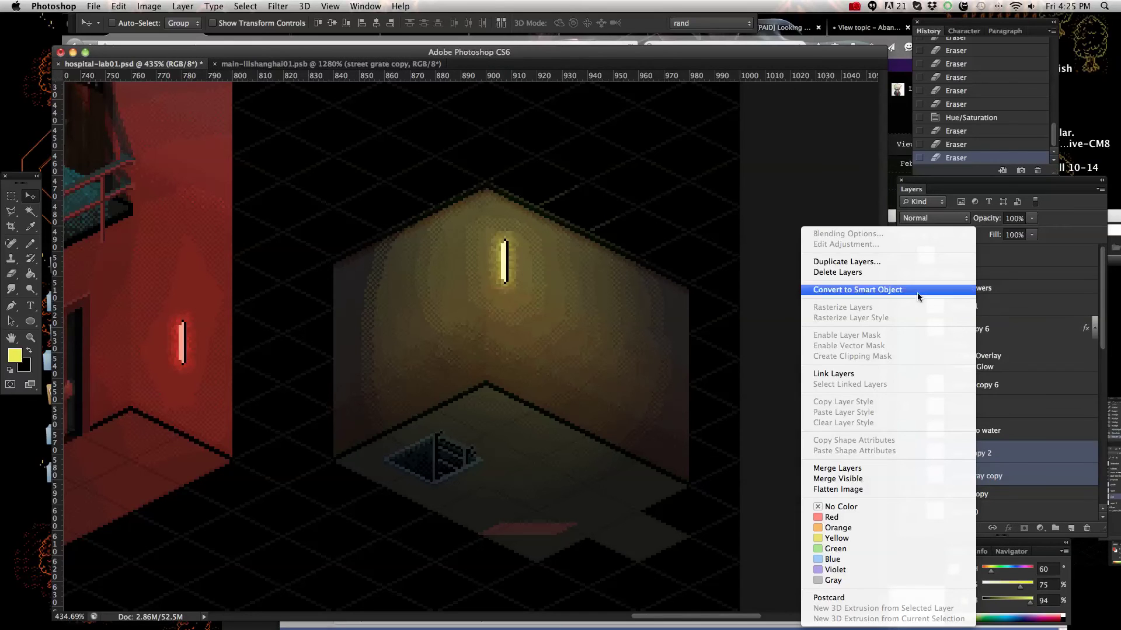
{"action": "left_click", "coordinate": [914, 268]}
{"action": "left_click", "coordinate": [672, 275]}
{"action": "right_click", "coordinate": [1003, 454]}
{"action": "left_click", "coordinate": [956, 466]}
{"action": "scroll", "coordinate": [1017, 383], "scroll_direction": "down", "scroll_amount": 3}
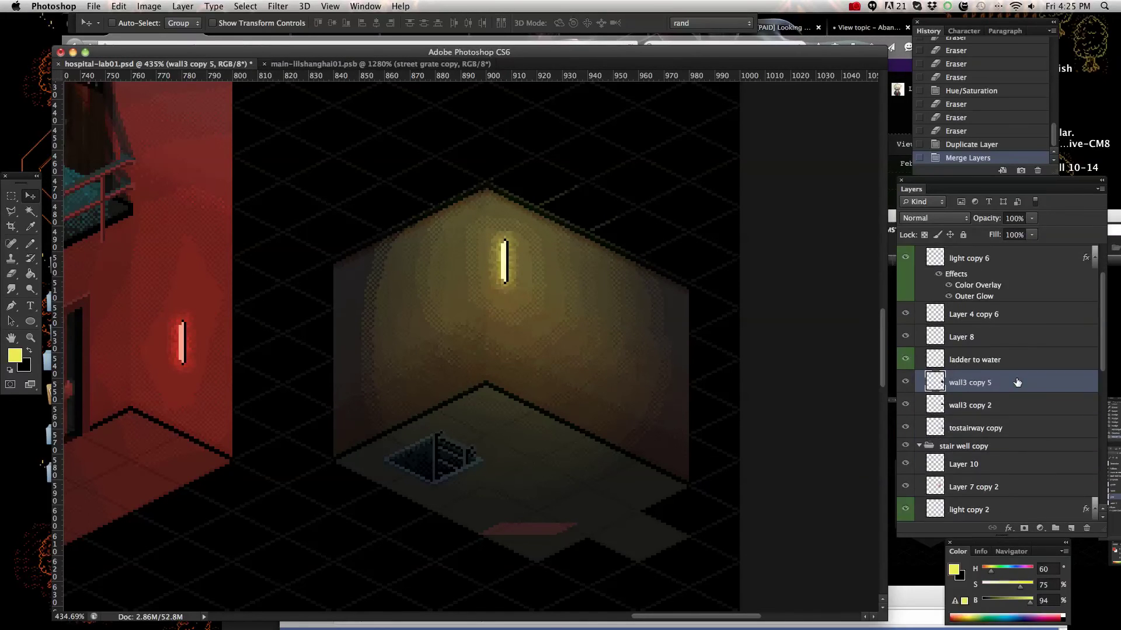
Hide the original wall3 copy 2 and tostairway copy layers, keeping the merged wall3 copy 5 visible.
{"action": "left_click", "coordinate": [906, 405]}
{"action": "left_click", "coordinate": [906, 383]}
{"action": "left_click", "coordinate": [906, 383]}
{"action": "left_click", "coordinate": [907, 383]}
{"action": "left_click", "coordinate": [906, 383]}
Select the outline of wall3 copy 5's pixels, clear everything outside it from Layer 11, and deselect.
{"action": "key", "text": "super+a"}
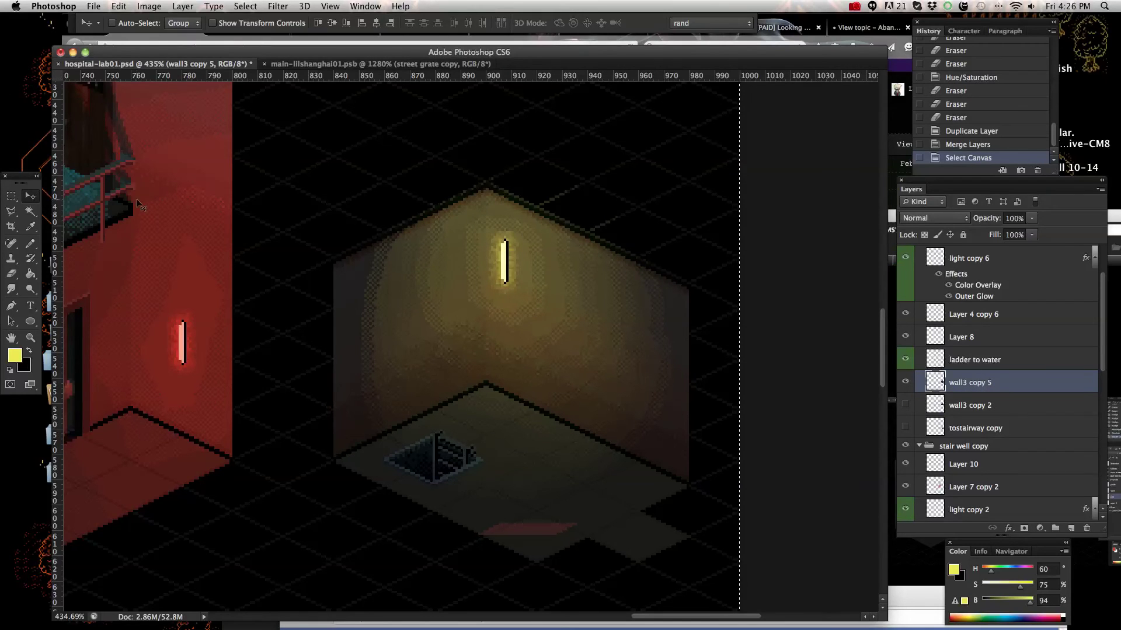
{"action": "key", "text": "shift+Up"}
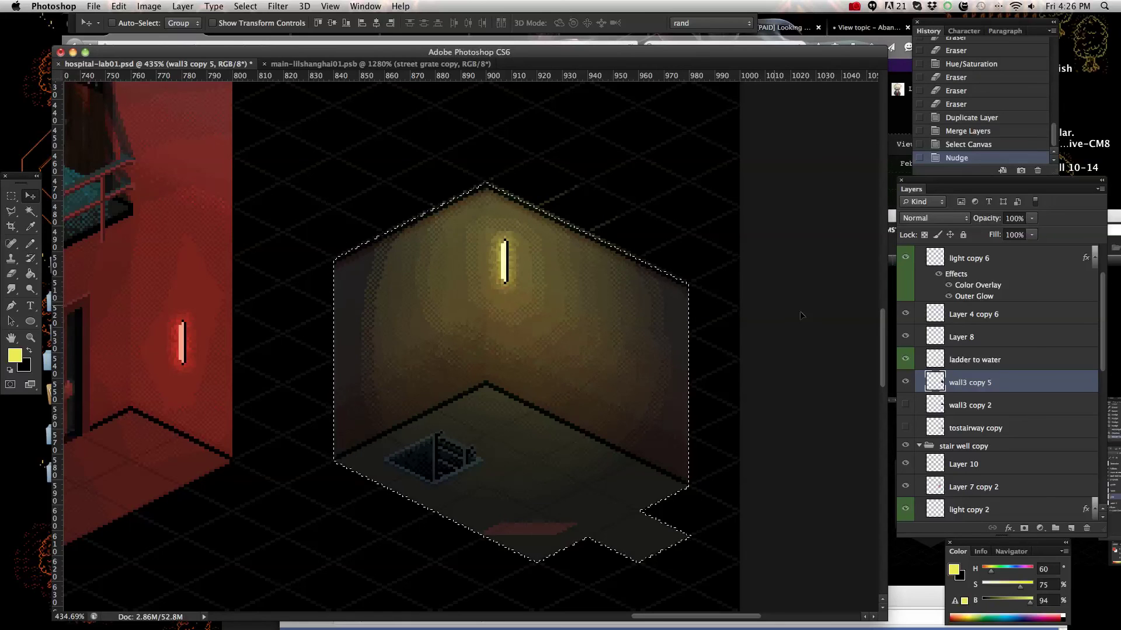
{"action": "scroll", "coordinate": [999, 341], "scroll_direction": "up", "scroll_amount": 3}
{"action": "left_click", "coordinate": [999, 309]}
{"action": "left_click", "coordinate": [904, 306]}
{"action": "left_click", "coordinate": [905, 307]}
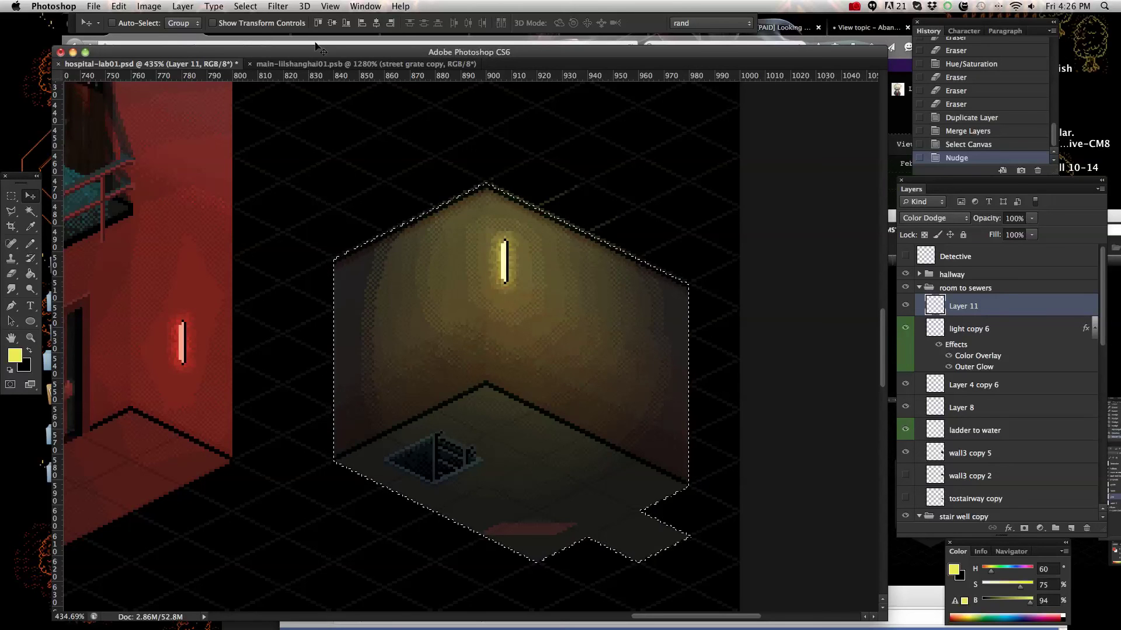
{"action": "left_click", "coordinate": [245, 5]}
{"action": "left_click", "coordinate": [255, 53]}
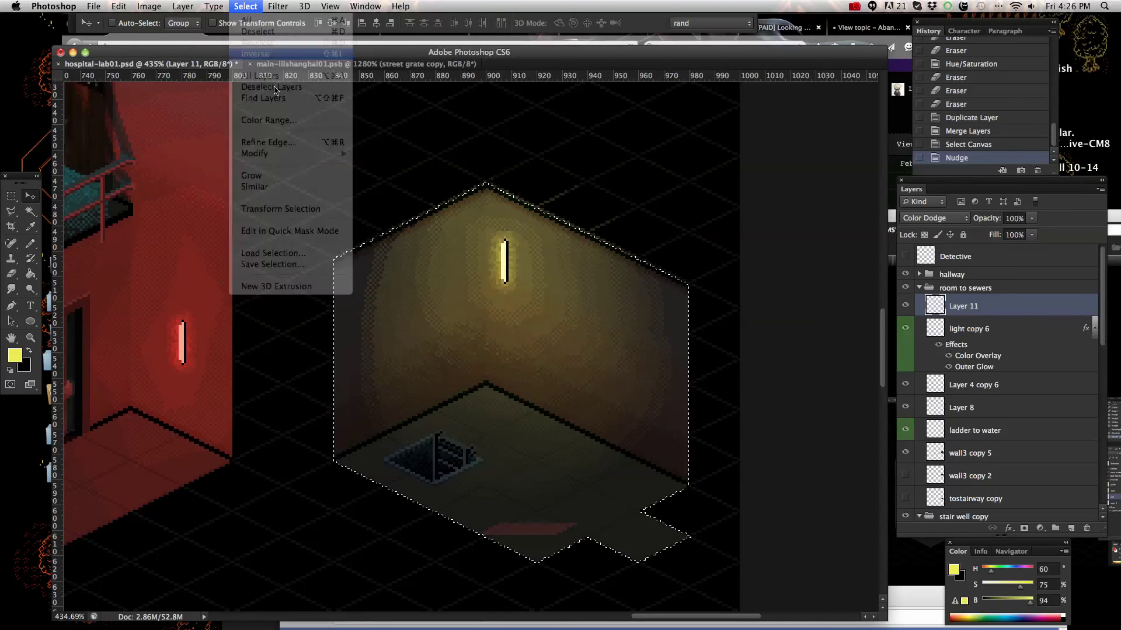
{"action": "key", "text": "Delete"}
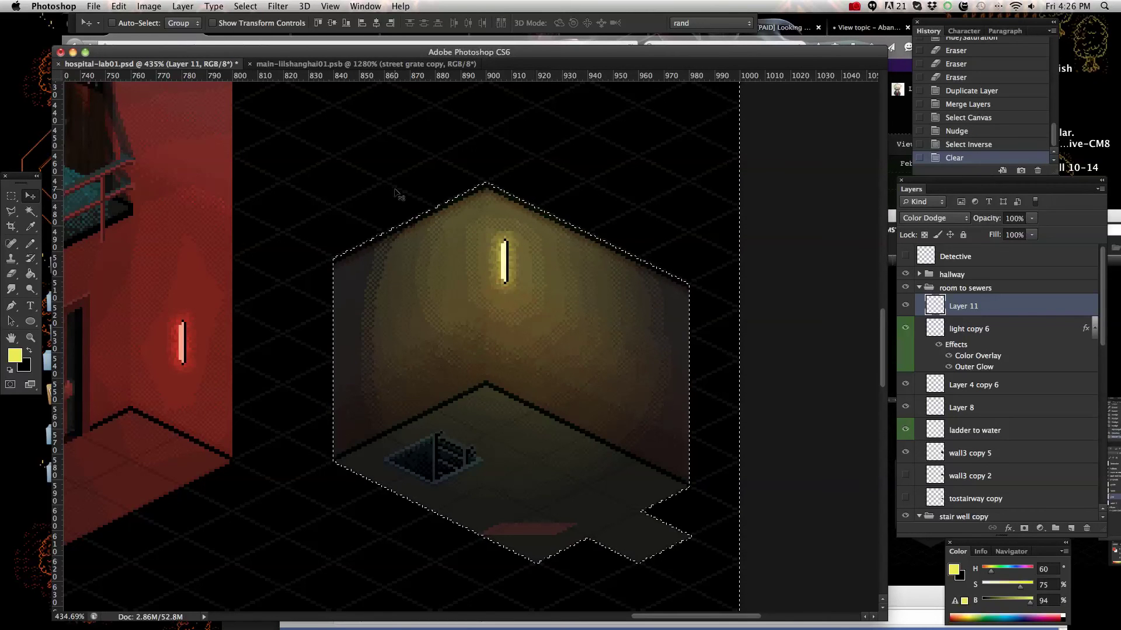
{"action": "left_click", "coordinate": [11, 196]}
{"action": "left_click", "coordinate": [218, 221]}
Compare Layer 11 in Normal and Color Dodge blend modes, leave it on Color Dodge, and view the room beside the red stairwell.
{"action": "left_click", "coordinate": [931, 218]}
{"action": "left_click", "coordinate": [925, 115]}
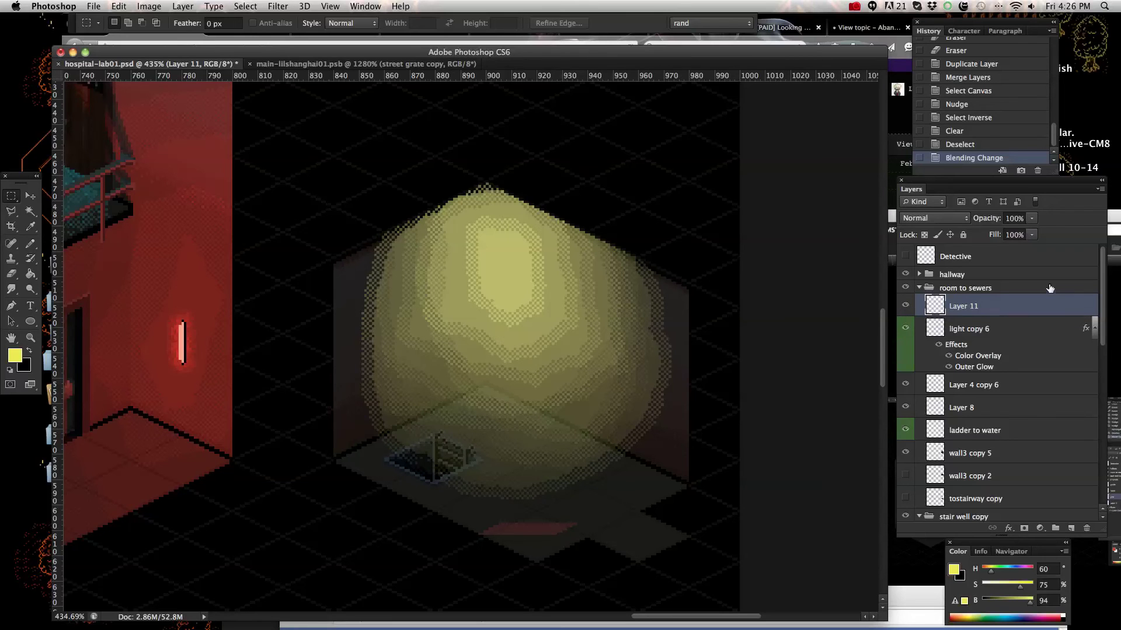
{"action": "left_click", "coordinate": [925, 221]}
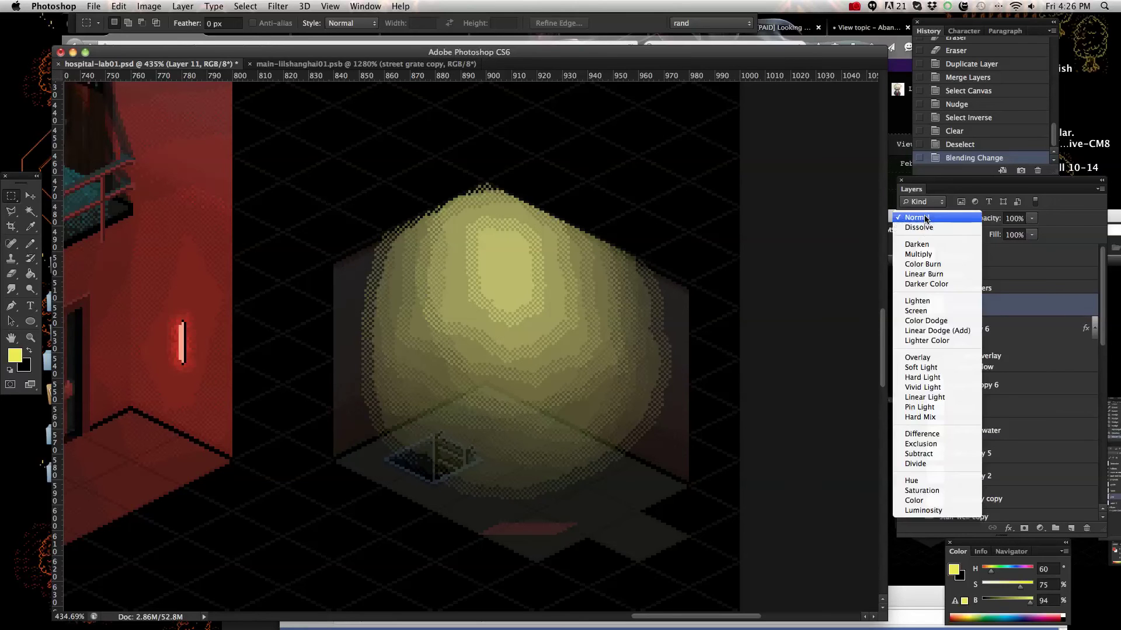
{"action": "left_click", "coordinate": [932, 322]}
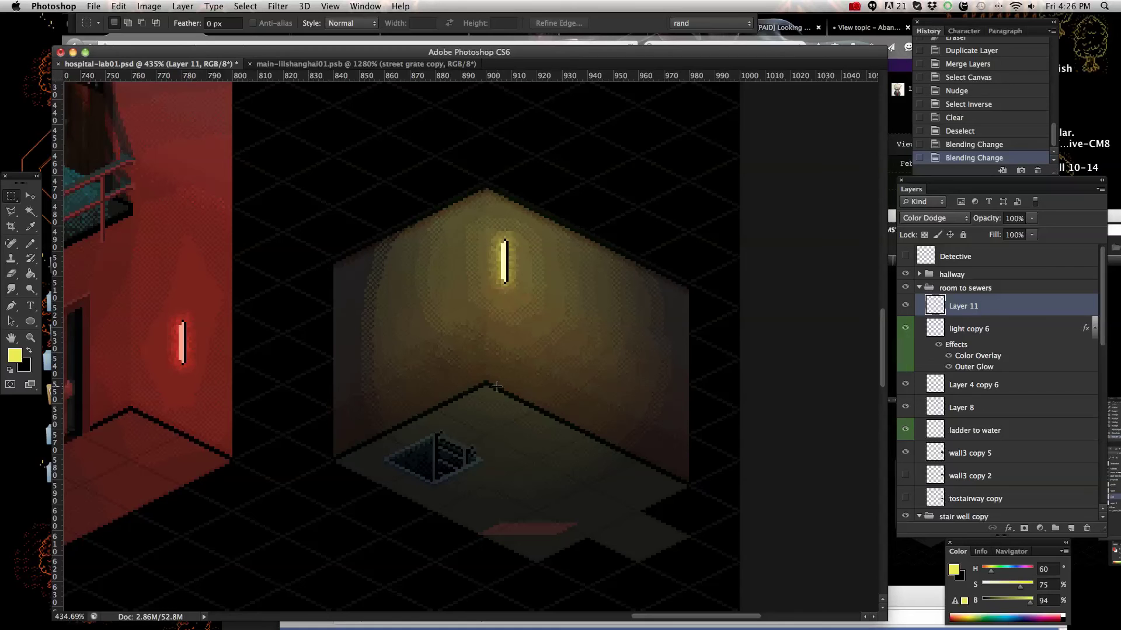
{"action": "scroll", "coordinate": [497, 387], "scroll_direction": "down", "scroll_amount": 3}
{"action": "scroll", "coordinate": [496, 389], "scroll_direction": "up", "scroll_amount": 2}
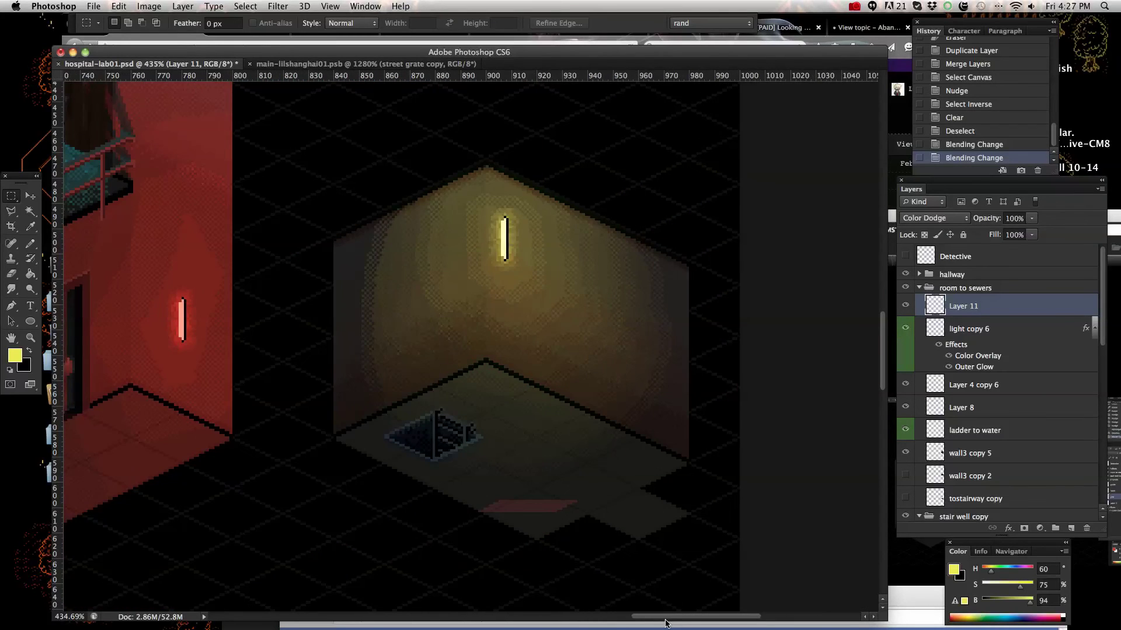
{"action": "left_click_drag", "start_coordinate": [665, 623], "coordinate": [618, 624]}
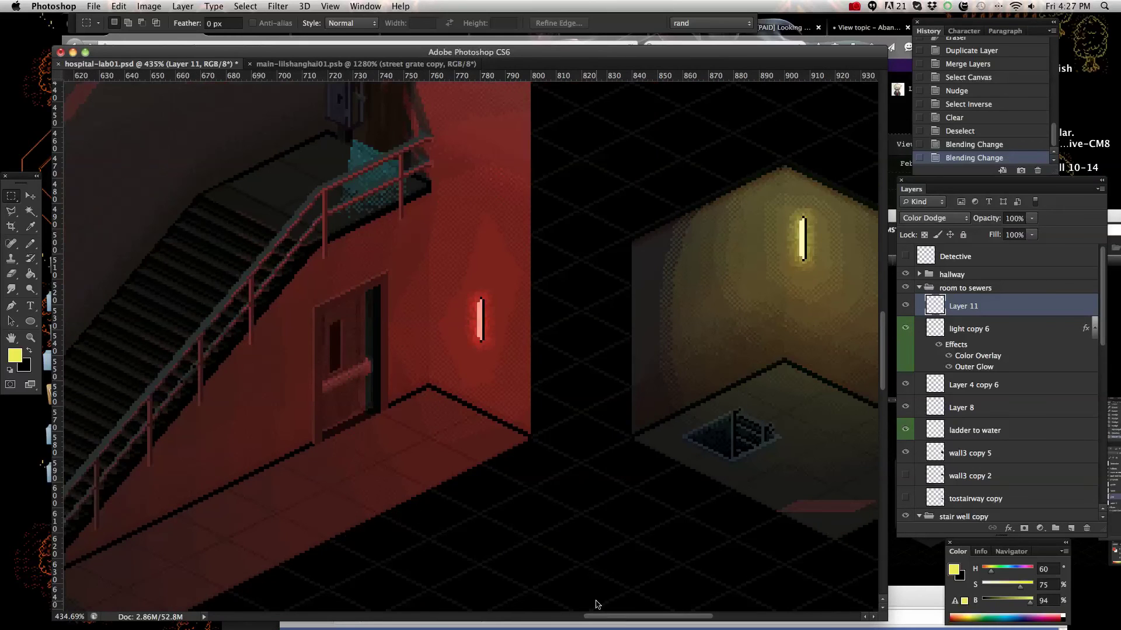
Switch to main-lilshanghai01.psb, select the trash can's layer, Layer 177 copy 2, and copy the area around the can with a rectangular marquee.
{"action": "left_click", "coordinate": [318, 64]}
{"action": "scroll", "coordinate": [240, 389], "scroll_direction": "down", "scroll_amount": 3}
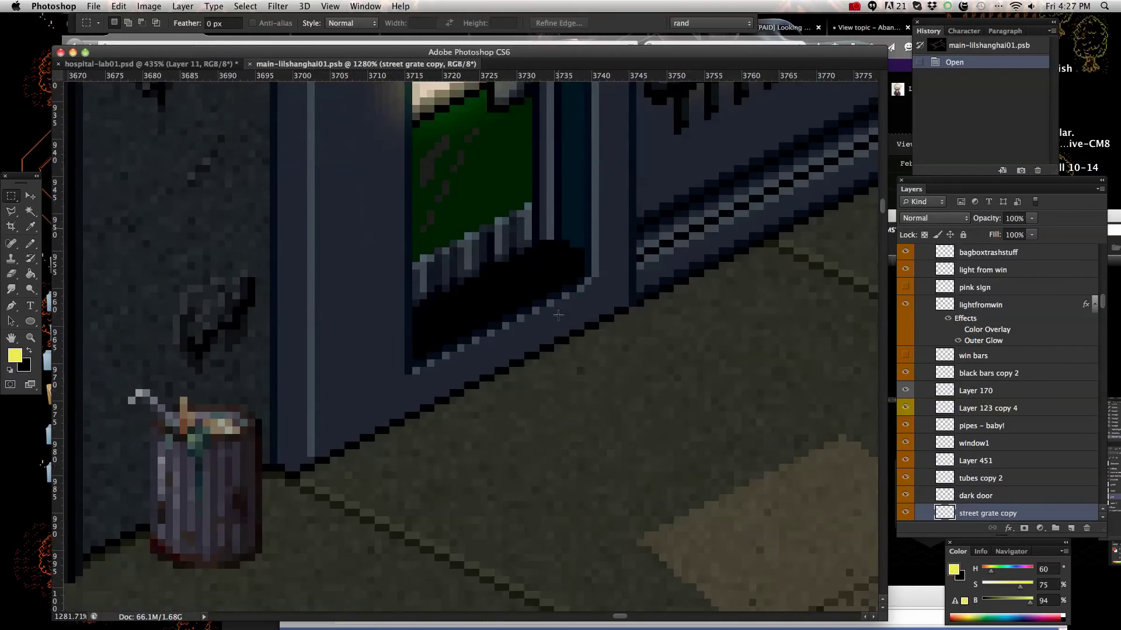
{"action": "left_click", "coordinate": [30, 197]}
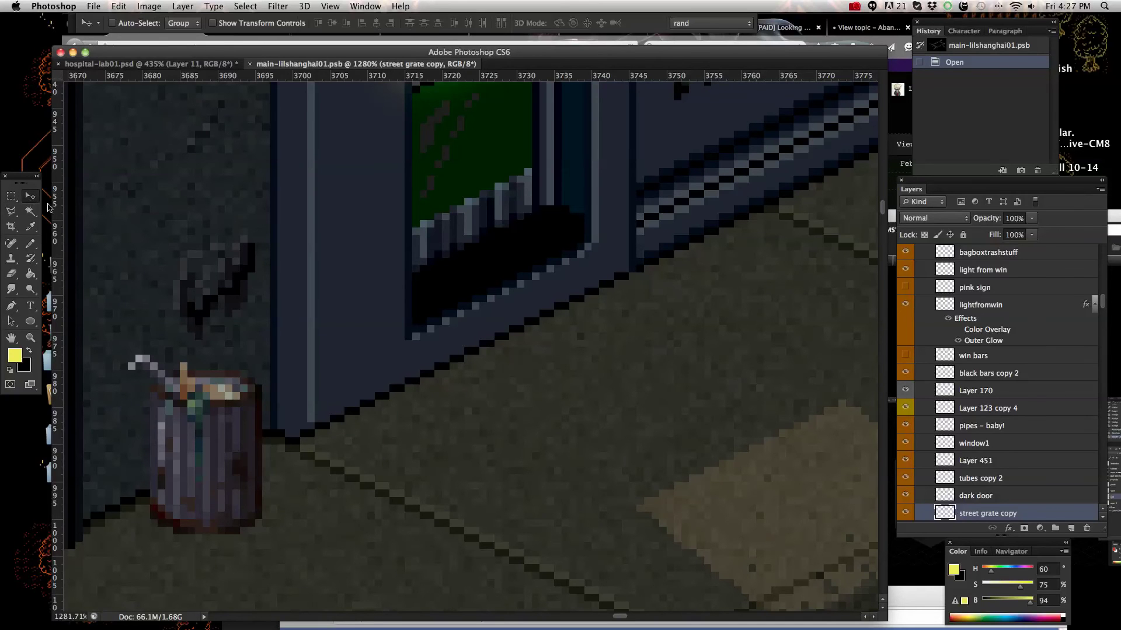
{"action": "right_click", "coordinate": [211, 461]}
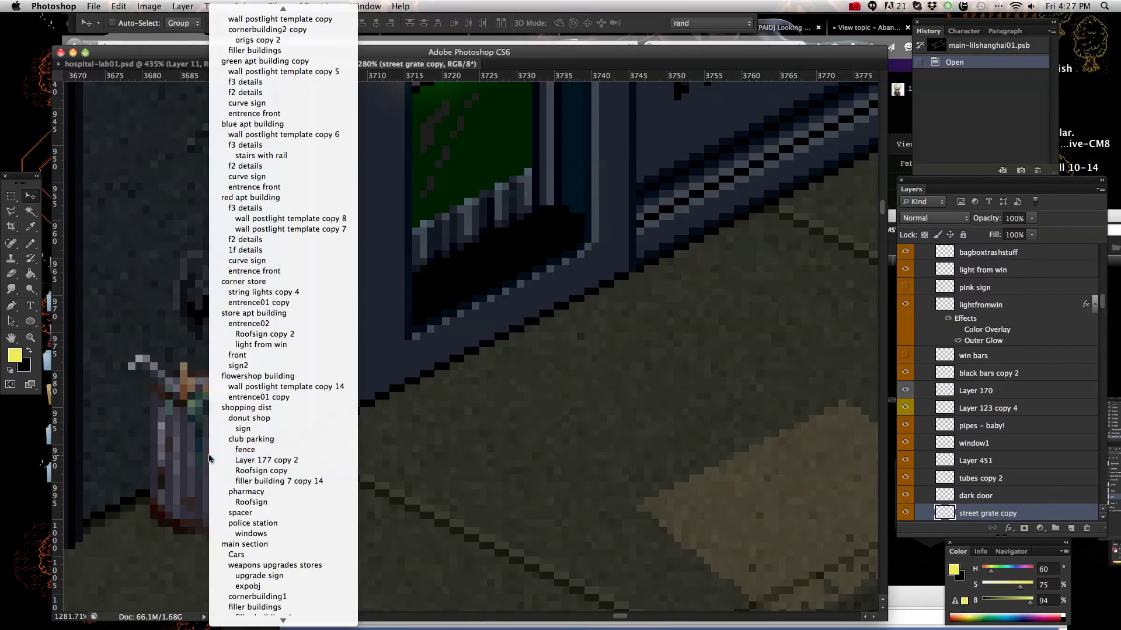
{"action": "left_click", "coordinate": [211, 460]}
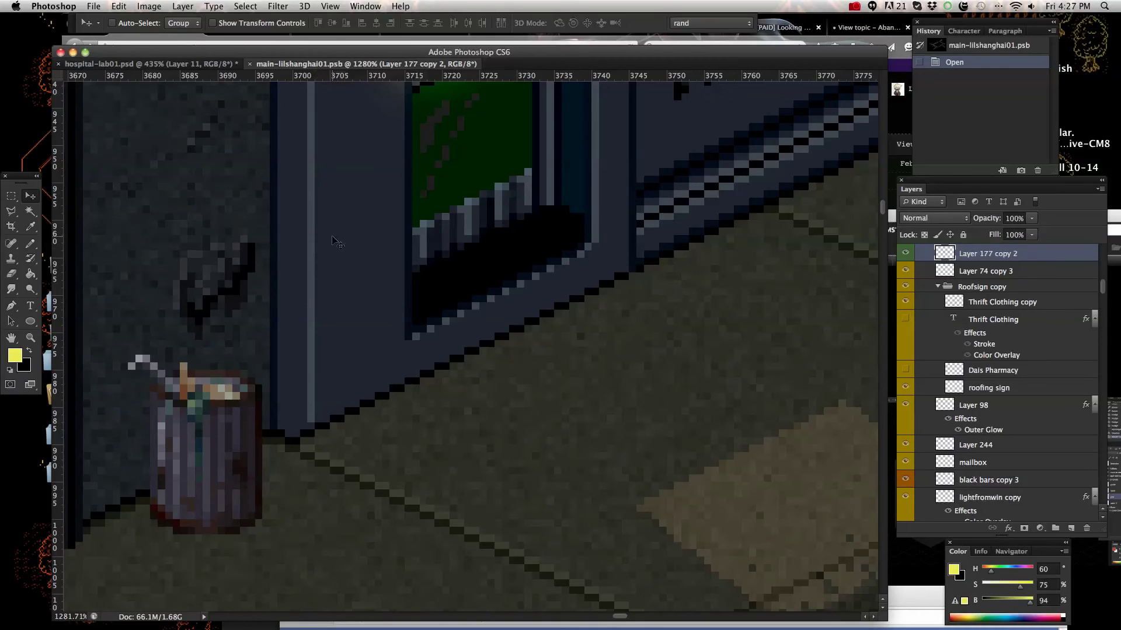
{"action": "left_click", "coordinate": [12, 192]}
{"action": "left_click_drag", "start_coordinate": [85, 320], "coordinate": [352, 564]}
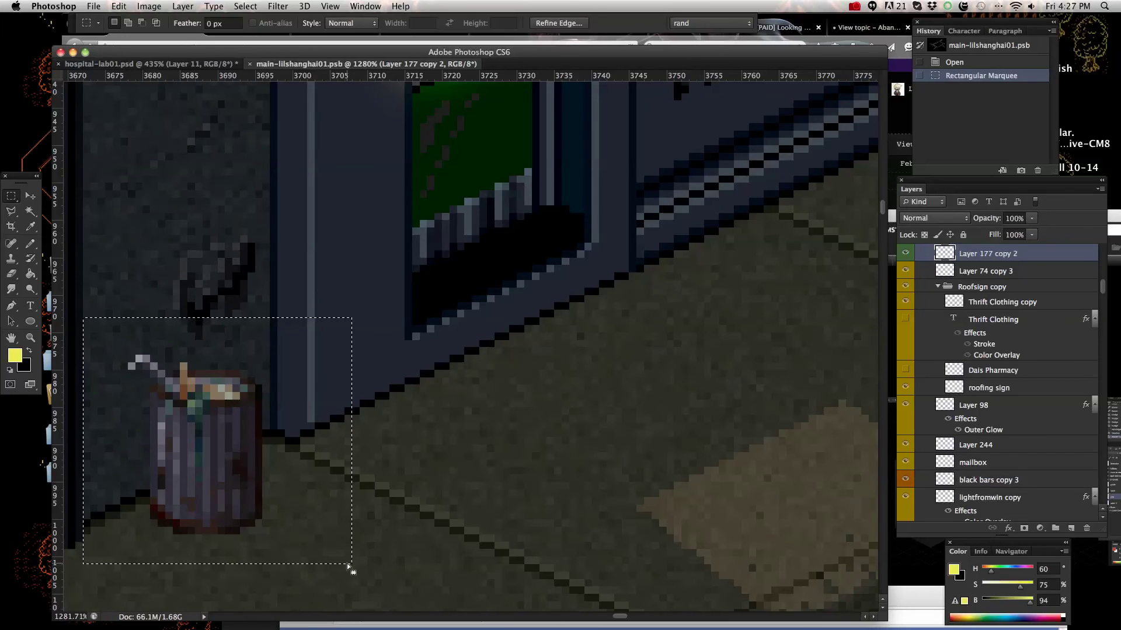
Paste the trash can into hospital-lab01.psd and move it onto the sewer room's floor near the back corner.
{"action": "left_click", "coordinate": [169, 64]}
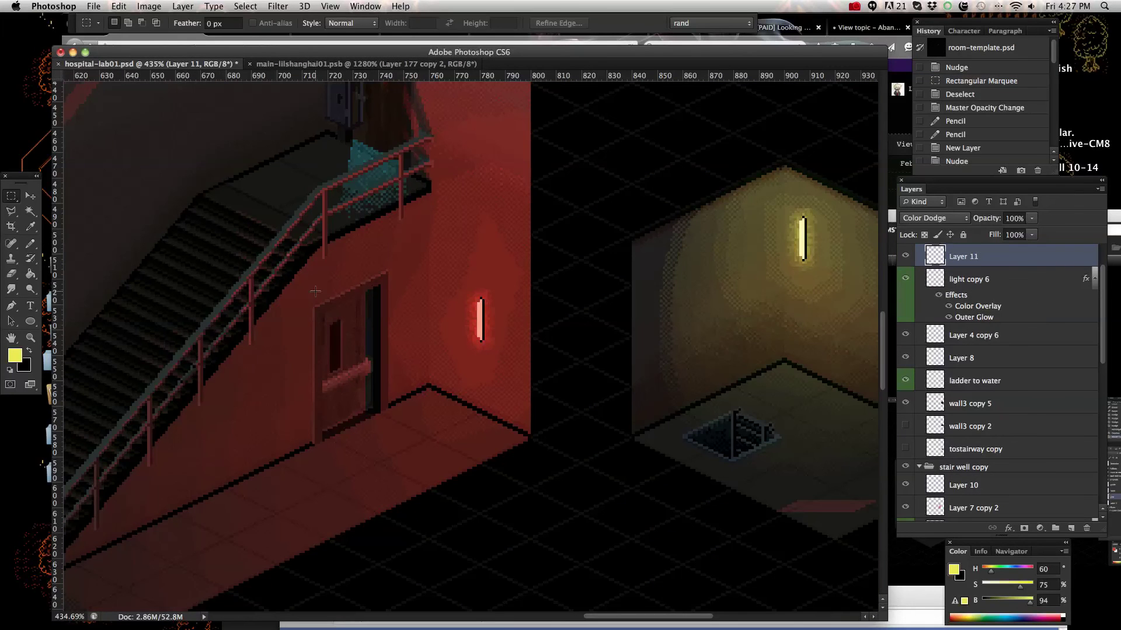
{"action": "key", "text": "super+v"}
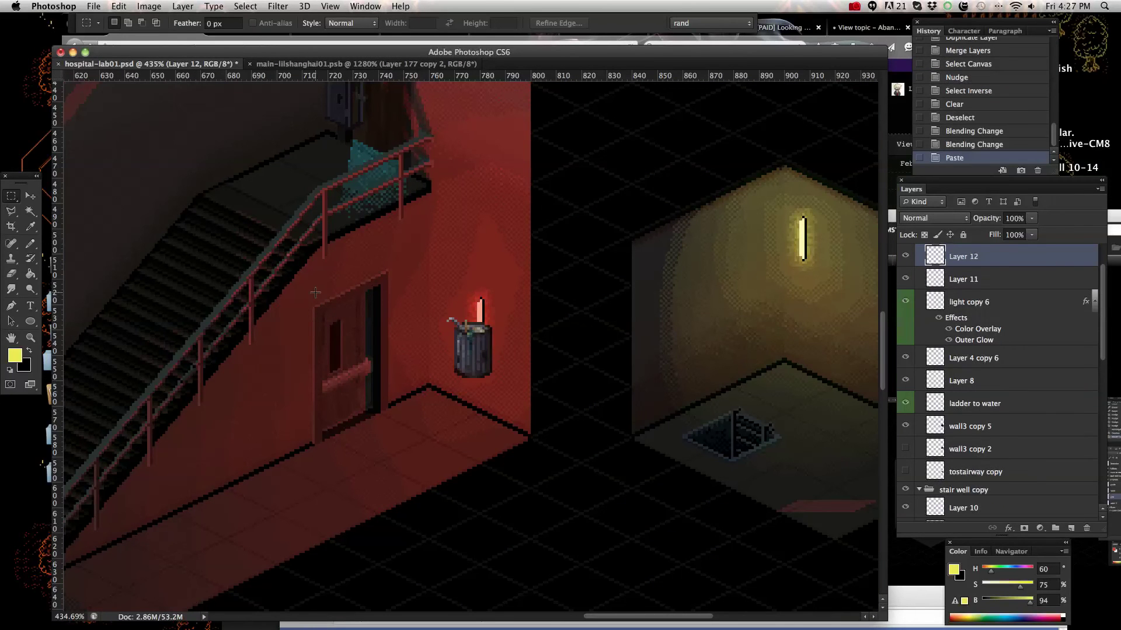
{"action": "left_click", "coordinate": [35, 197]}
{"action": "left_click_drag", "start_coordinate": [468, 359], "coordinate": [818, 424]}
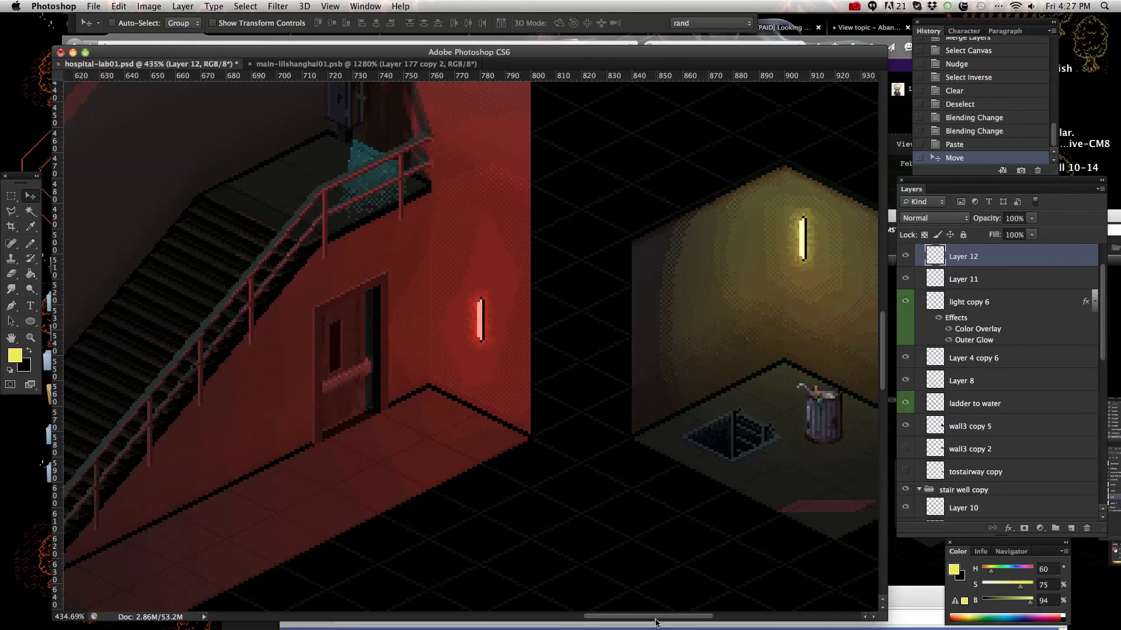
{"action": "left_click_drag", "start_coordinate": [656, 620], "coordinate": [704, 621]}
{"action": "left_click_drag", "start_coordinate": [540, 420], "coordinate": [535, 389]}
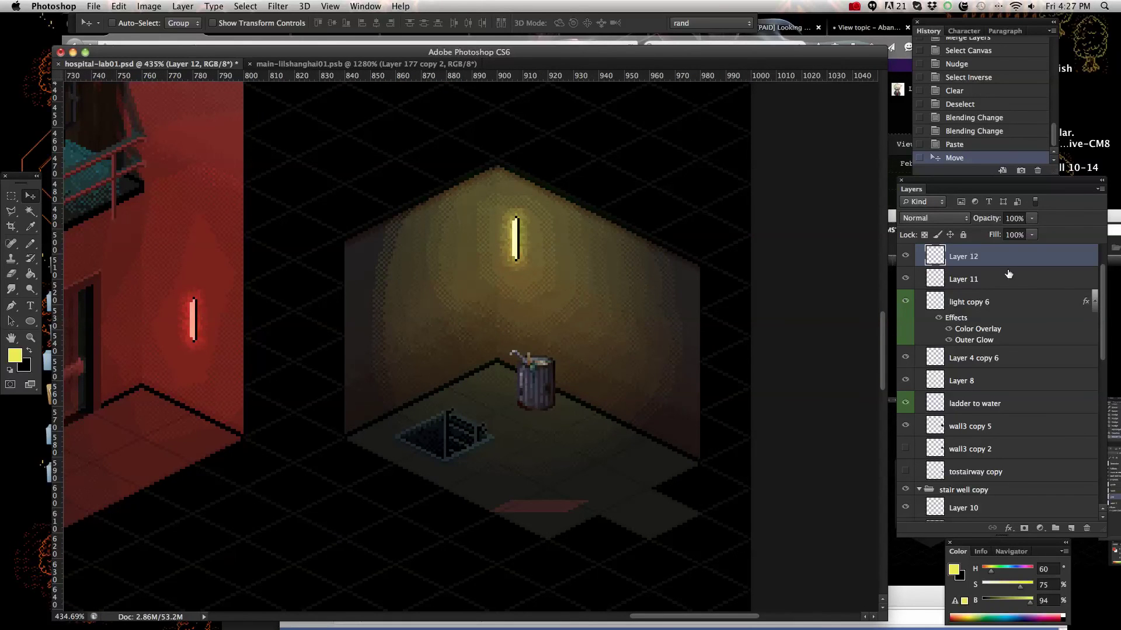
Place Layer 12 beneath Layer 11 so the light affects the trash can, and move the can against the room's right-hand wall.
{"action": "left_click_drag", "start_coordinate": [1008, 259], "coordinate": [1009, 290]}
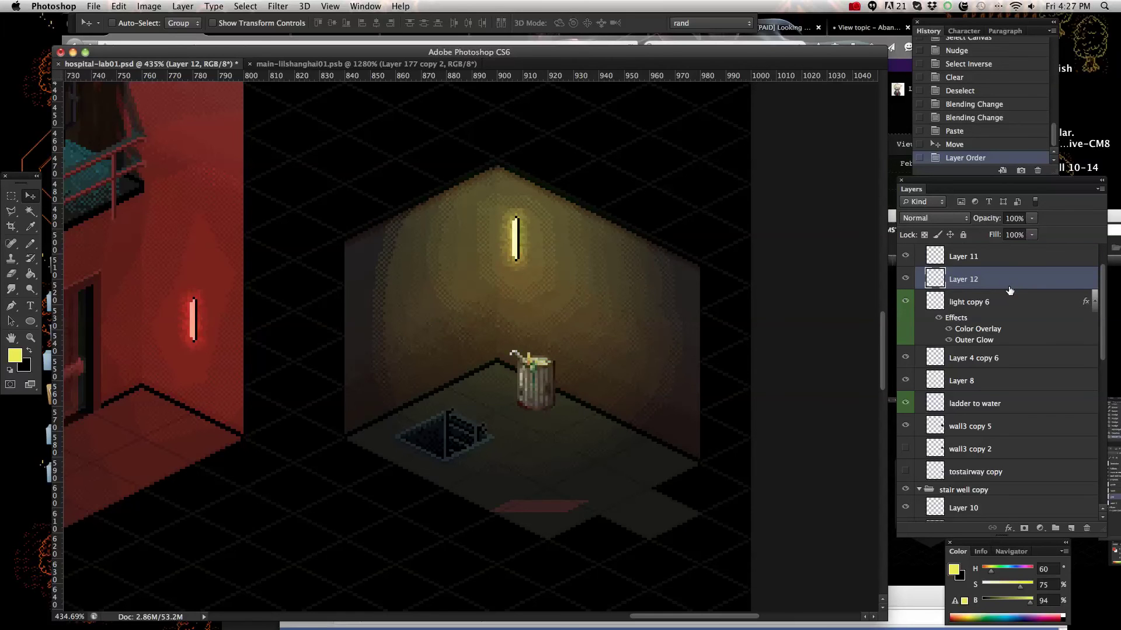
{"action": "mouse_move", "coordinate": [1014, 284]}
{"action": "left_mouse_down"}
{"action": "mouse_move", "coordinate": [1015, 258]}
{"action": "mouse_move", "coordinate": [1015, 284]}
{"action": "left_mouse_up"}
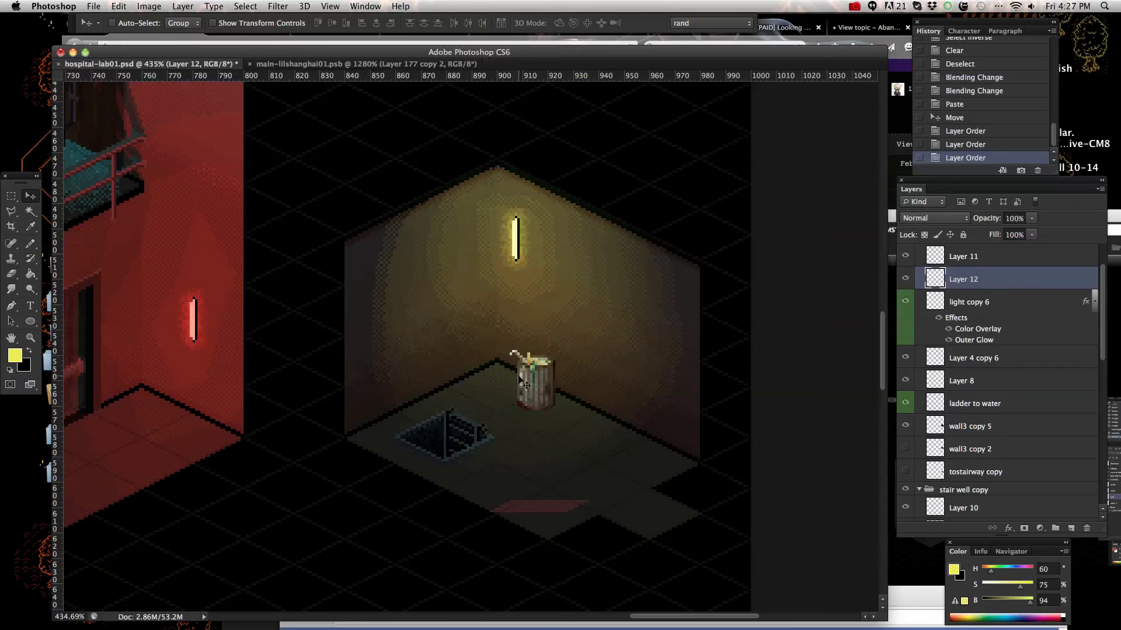
{"action": "left_click_drag", "start_coordinate": [538, 396], "coordinate": [579, 407]}
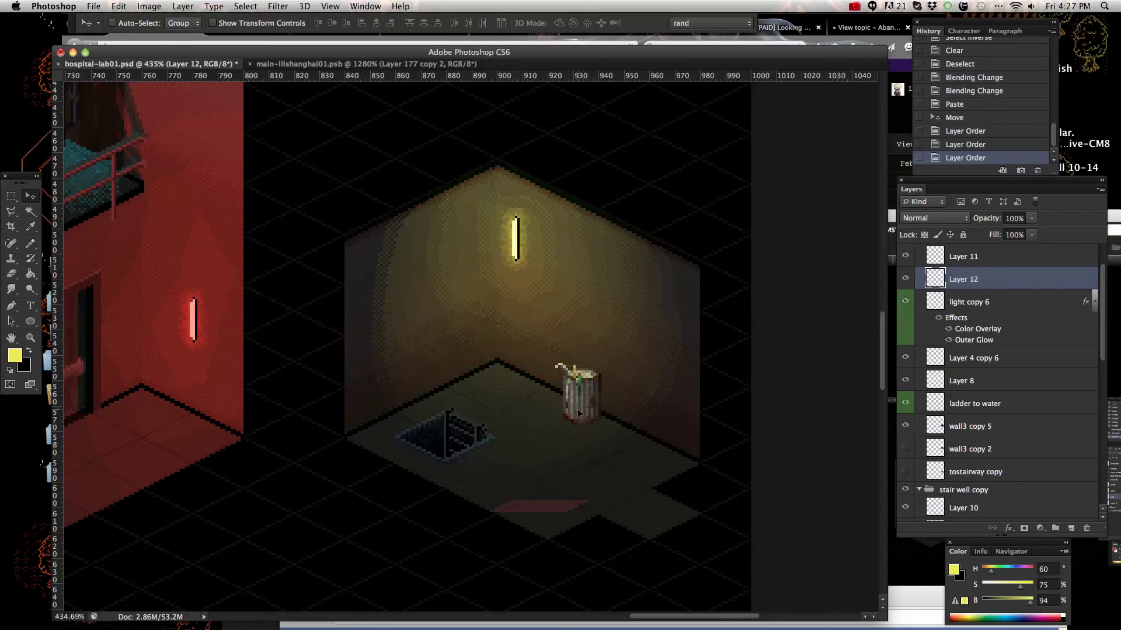
{"action": "left_click_drag", "start_coordinate": [583, 415], "coordinate": [588, 420]}
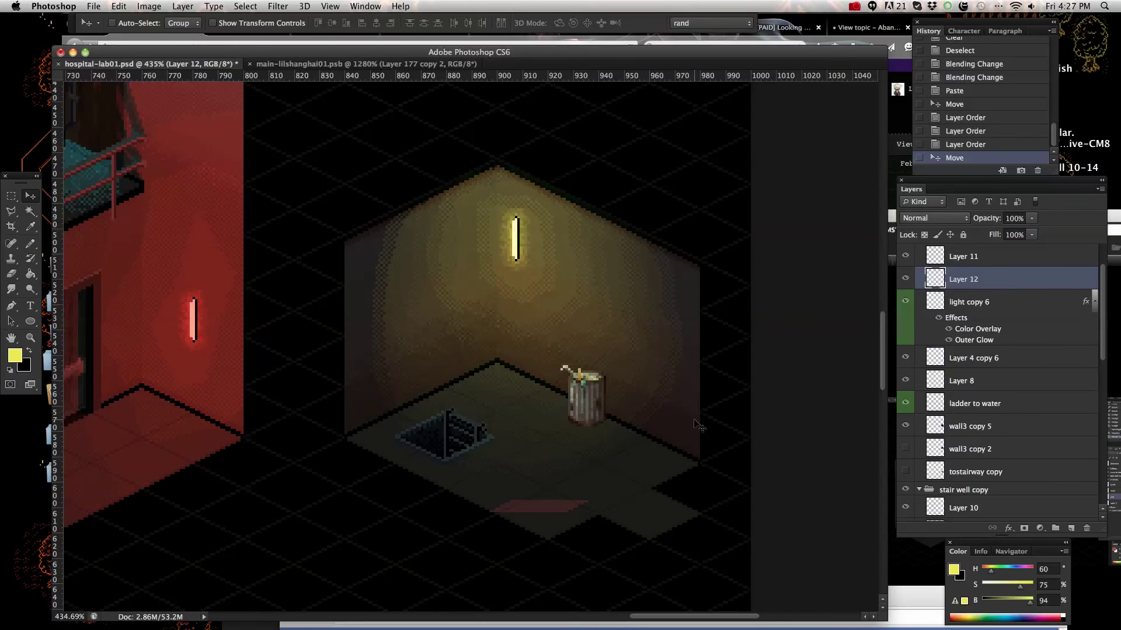
Duplicate the light layer, Layer 11, as Layer 11 copy and hide the original.
{"action": "right_click", "coordinate": [535, 307]}
{"action": "left_click", "coordinate": [539, 306]}
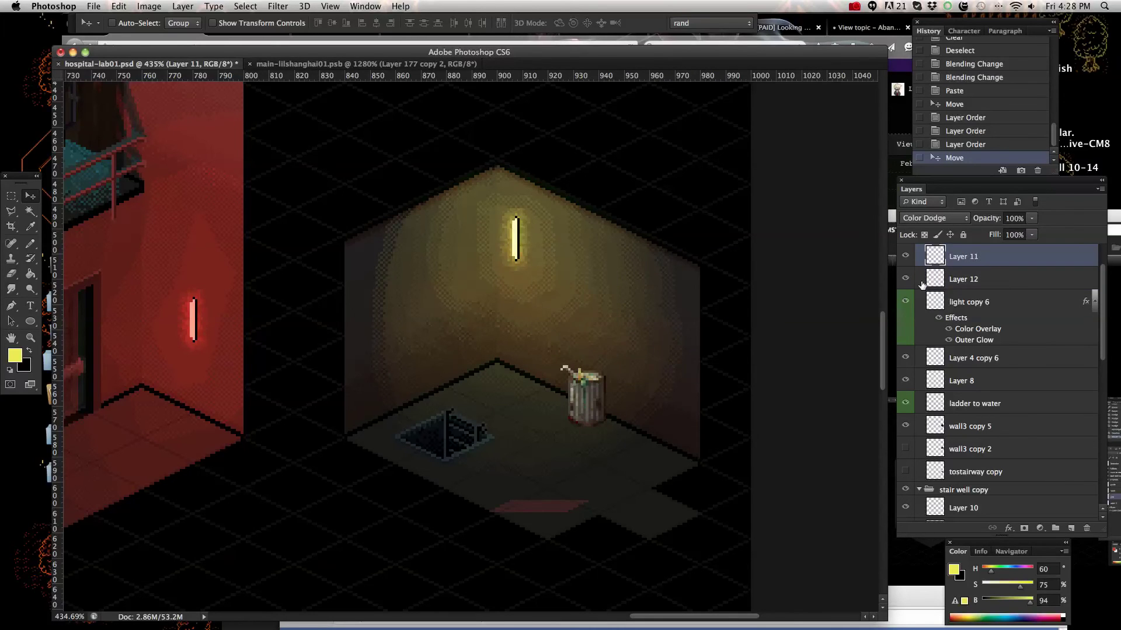
{"action": "left_click", "coordinate": [906, 257]}
{"action": "left_click", "coordinate": [906, 256]}
{"action": "right_click", "coordinate": [991, 258]}
{"action": "left_click", "coordinate": [964, 259]}
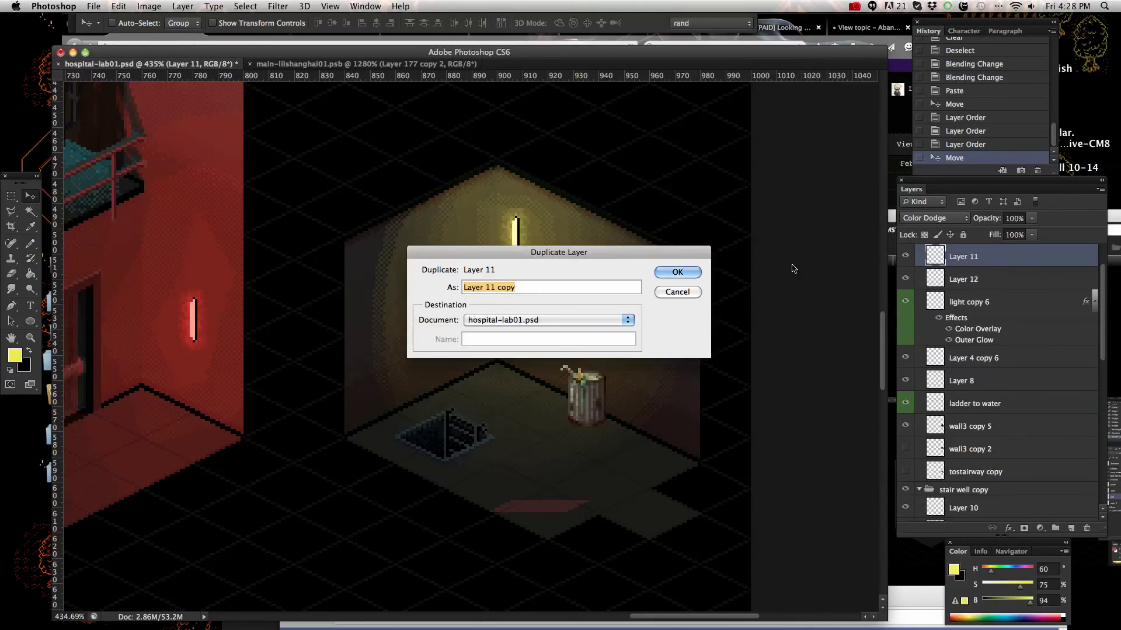
{"action": "left_click", "coordinate": [677, 273]}
{"action": "left_click", "coordinate": [906, 279]}
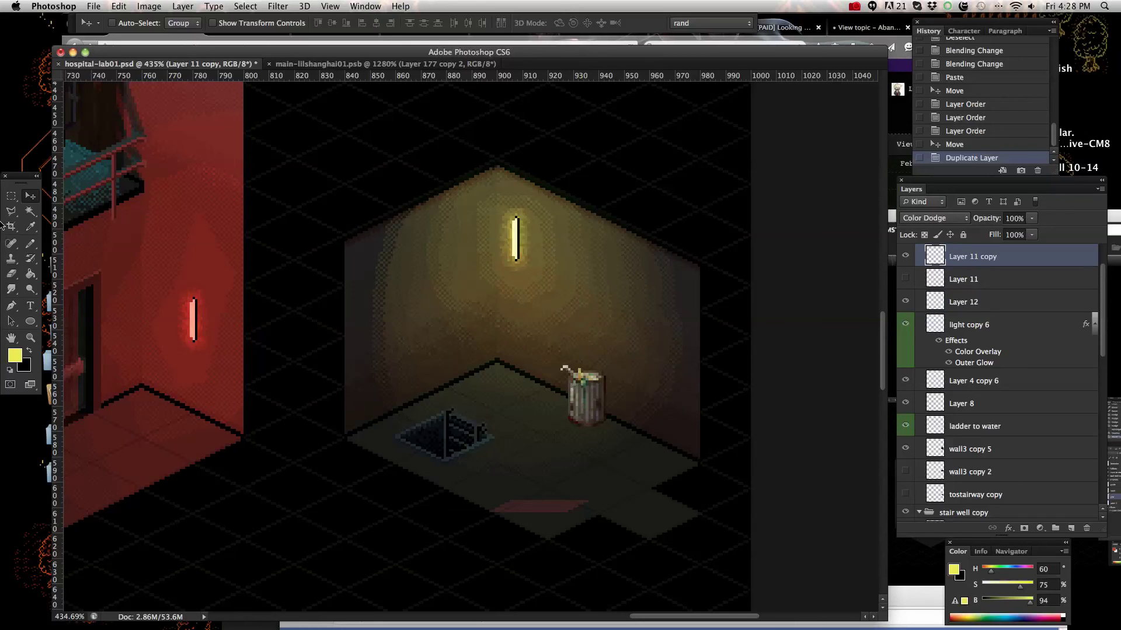
Set up the Eraser with the round 10 px brush at 100% opacity for work on the trash can.
{"action": "left_click", "coordinate": [30, 338]}
{"action": "left_click_drag", "start_coordinate": [650, 433], "coordinate": [700, 430]}
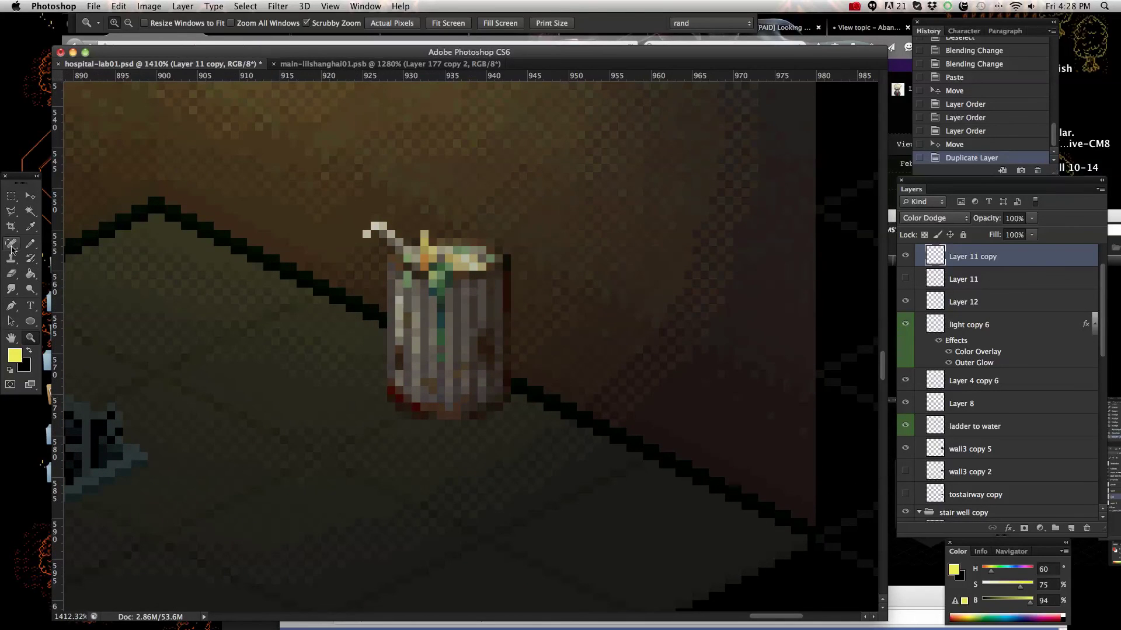
{"action": "left_click", "coordinate": [12, 274]}
{"action": "right_click", "coordinate": [541, 367]}
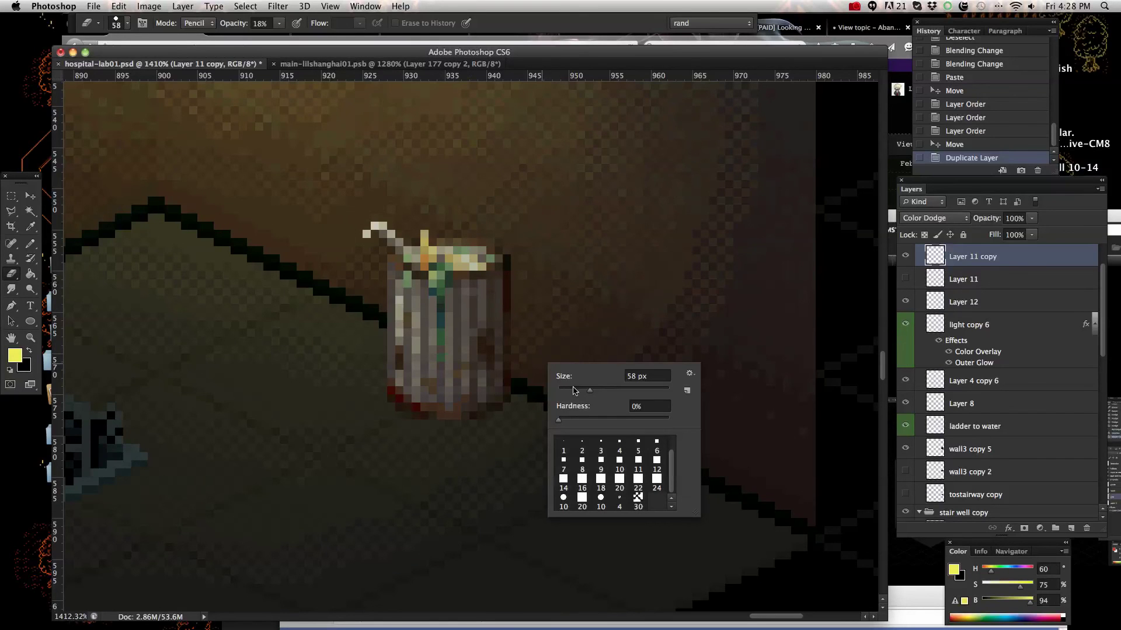
{"action": "left_click_drag", "start_coordinate": [576, 392], "coordinate": [568, 390]}
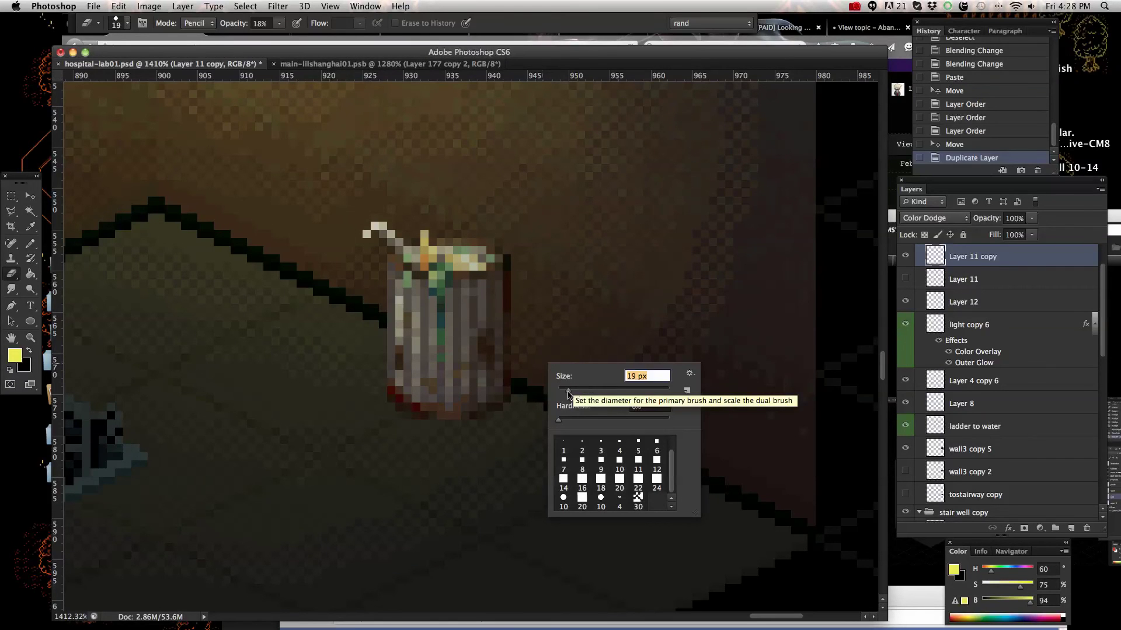
{"action": "left_click", "coordinate": [602, 502]}
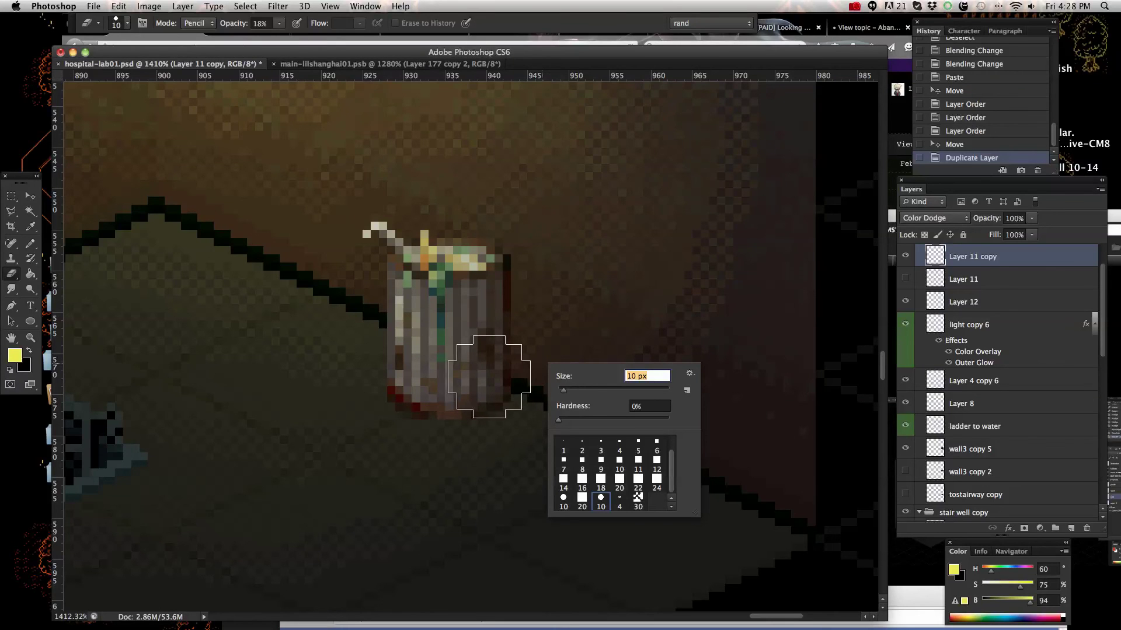
{"action": "left_click", "coordinate": [279, 24]}
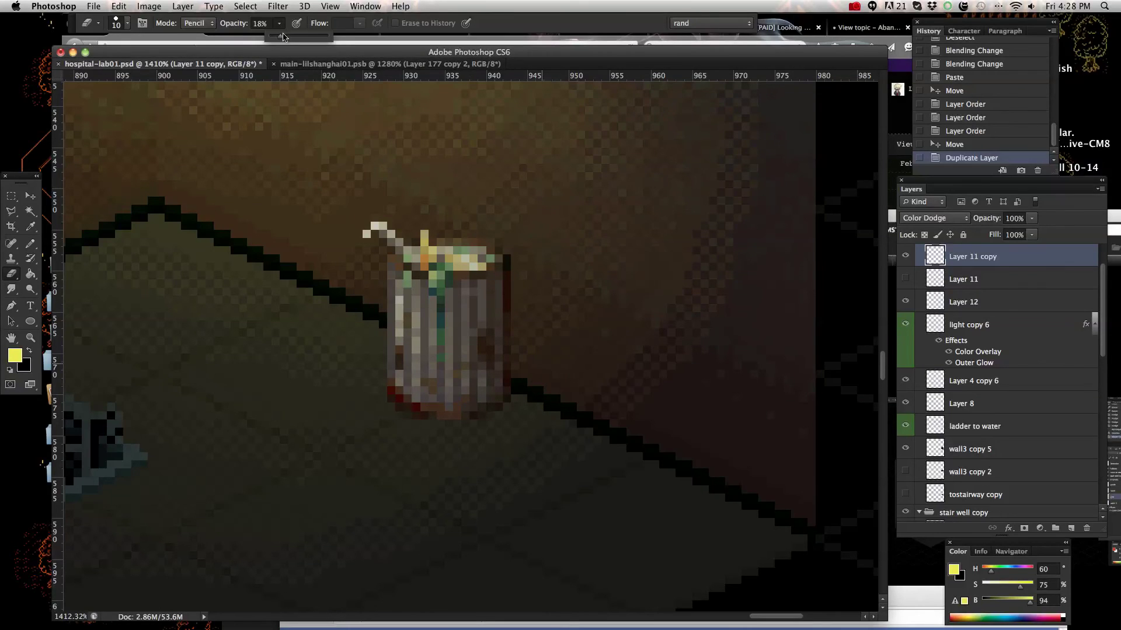
{"action": "left_click_drag", "start_coordinate": [285, 37], "coordinate": [359, 45]}
Erase Layer 11 copy's light over the trash can's right side and the wall and floor behind it to form a shadow.
{"action": "mouse_move", "coordinate": [467, 388]}
{"action": "left_mouse_down"}
{"action": "mouse_move", "coordinate": [485, 400]}
{"action": "mouse_move", "coordinate": [463, 380]}
{"action": "mouse_move", "coordinate": [503, 394]}
{"action": "left_mouse_up"}
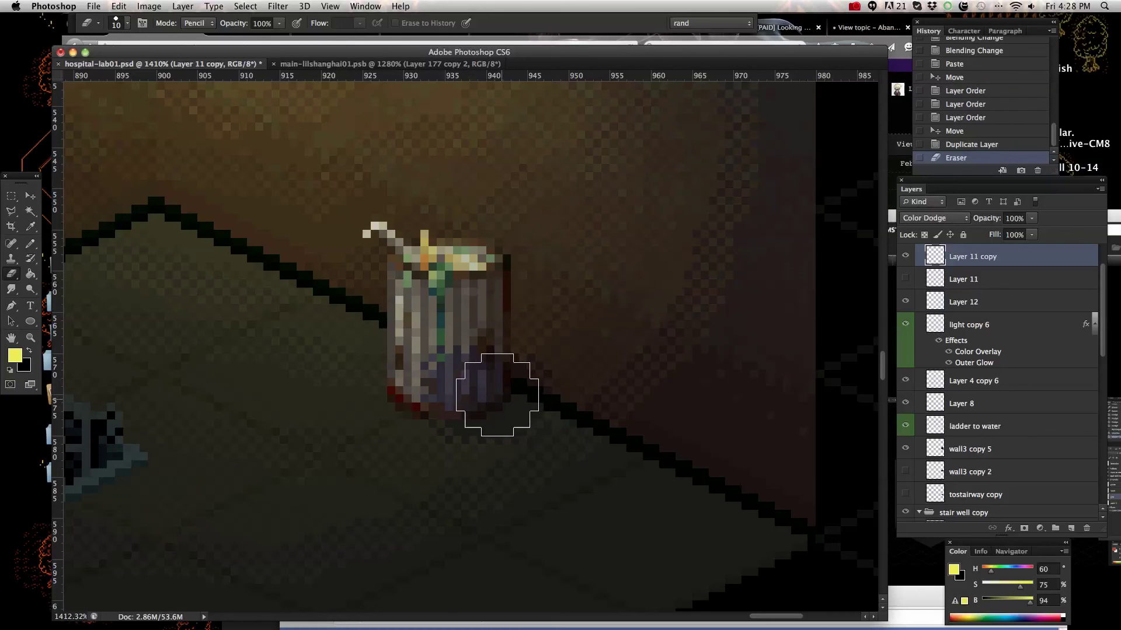
{"action": "right_click", "coordinate": [506, 399]}
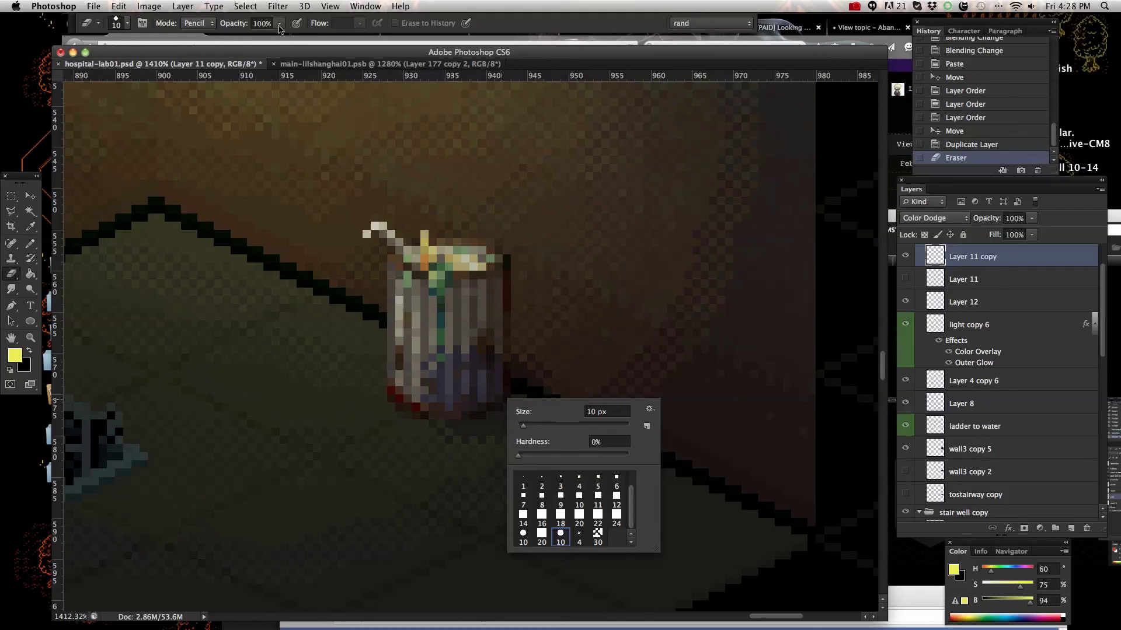
{"action": "left_click", "coordinate": [469, 371]}
{"action": "mouse_move", "coordinate": [473, 372]}
{"action": "left_mouse_down"}
{"action": "mouse_move", "coordinate": [464, 334]}
{"action": "mouse_move", "coordinate": [464, 350]}
{"action": "mouse_move", "coordinate": [480, 309]}
{"action": "mouse_move", "coordinate": [475, 380]}
{"action": "mouse_move", "coordinate": [489, 326]}
{"action": "mouse_move", "coordinate": [500, 376]}
{"action": "mouse_move", "coordinate": [505, 327]}
{"action": "mouse_move", "coordinate": [534, 402]}
{"action": "mouse_move", "coordinate": [484, 384]}
{"action": "left_mouse_up"}
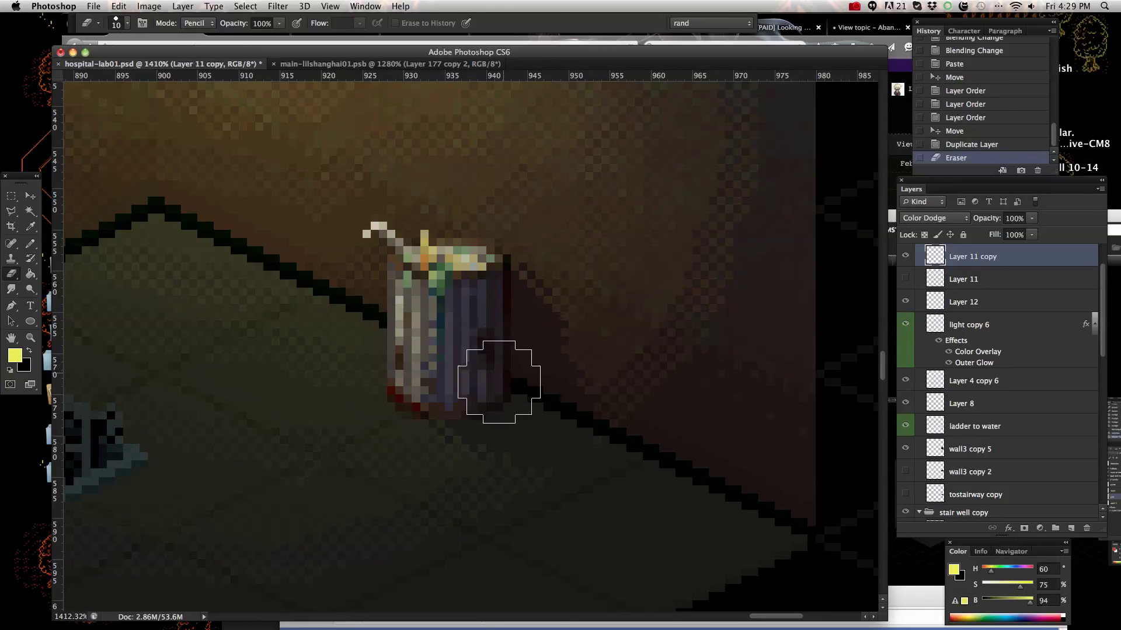
{"action": "left_click", "coordinate": [475, 392]}
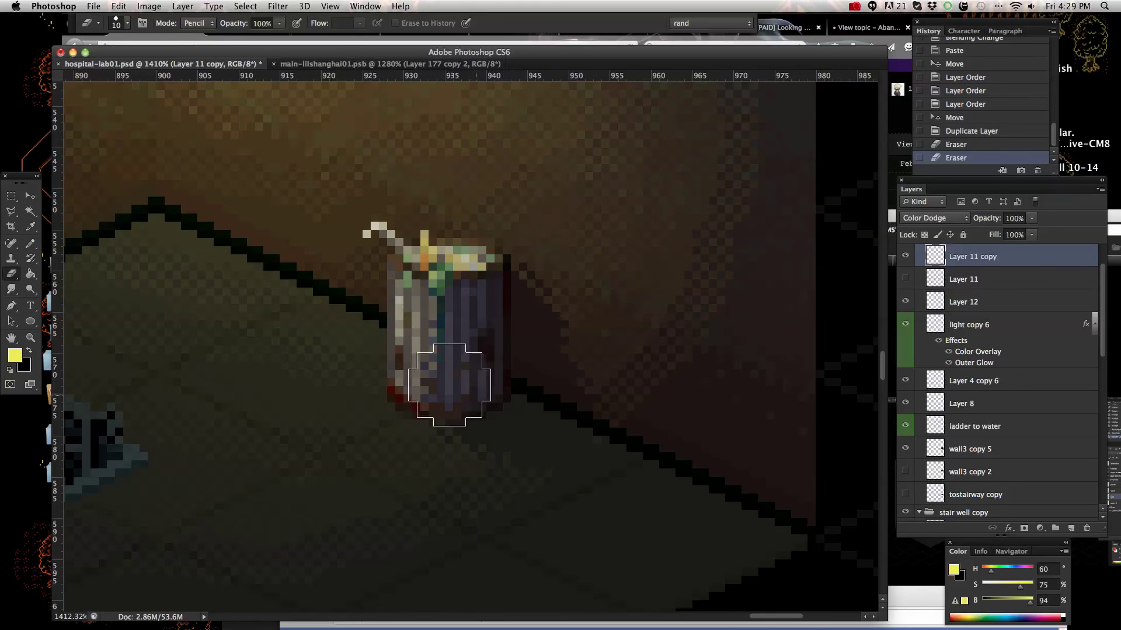
Switch the Eraser to the 1 px brush and erase a bit of Layer 11 copy's light beside the sewer opening.
{"action": "left_click", "coordinate": [30, 338]}
{"action": "left_click_drag", "start_coordinate": [308, 349], "coordinate": [350, 400]}
{"action": "left_click", "coordinate": [11, 273]}
{"action": "right_click", "coordinate": [554, 381]}
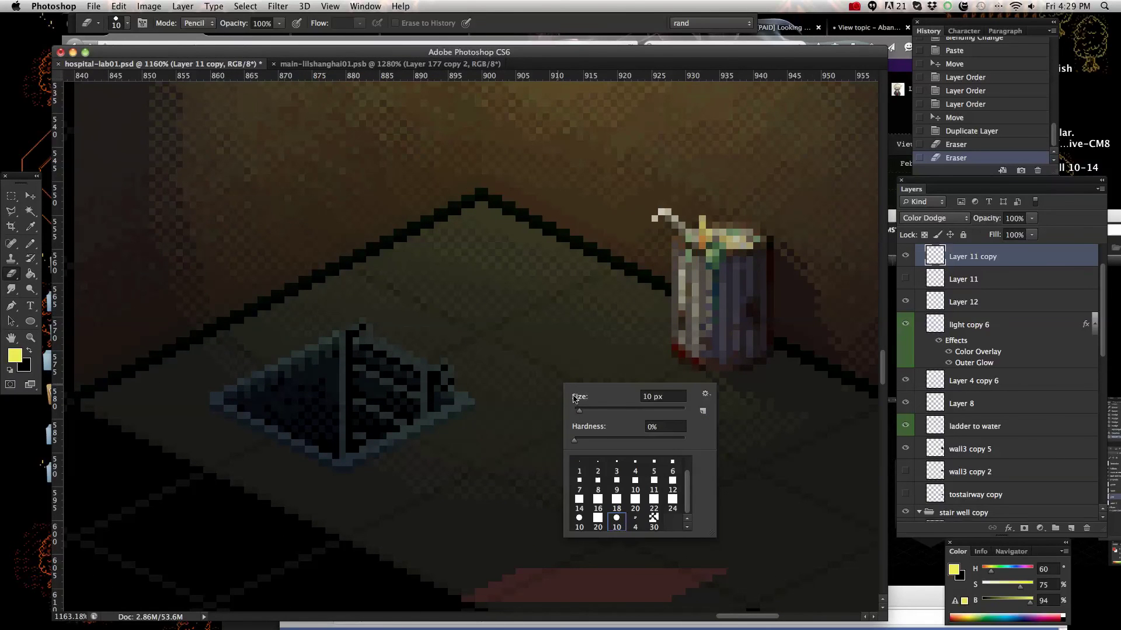
{"action": "left_click", "coordinate": [579, 487]}
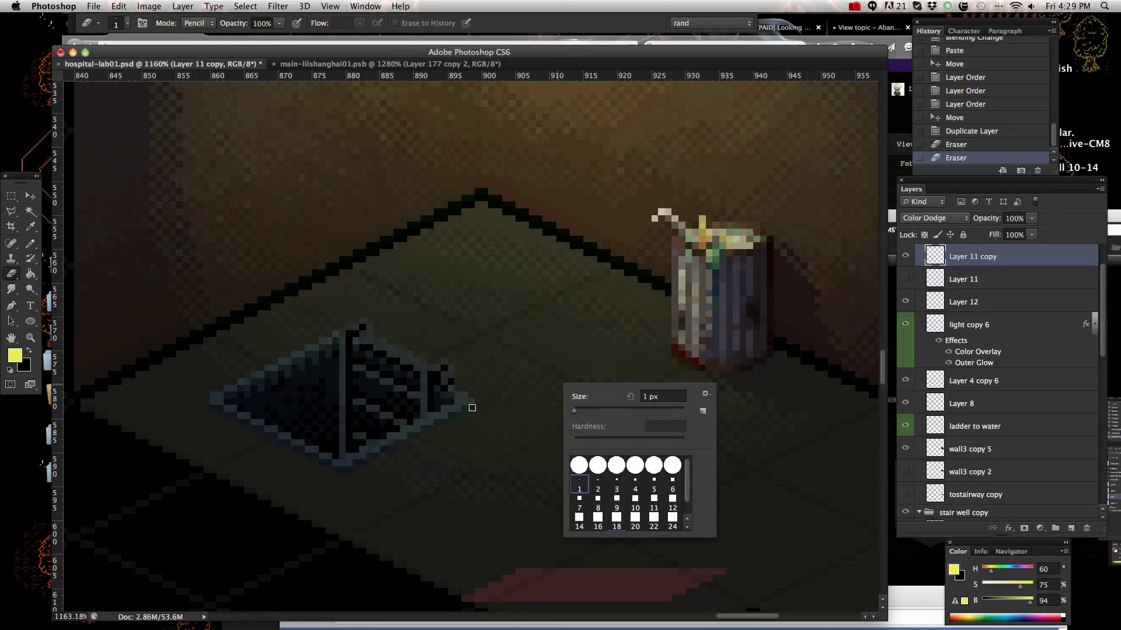
{"action": "left_click", "coordinate": [454, 457]}
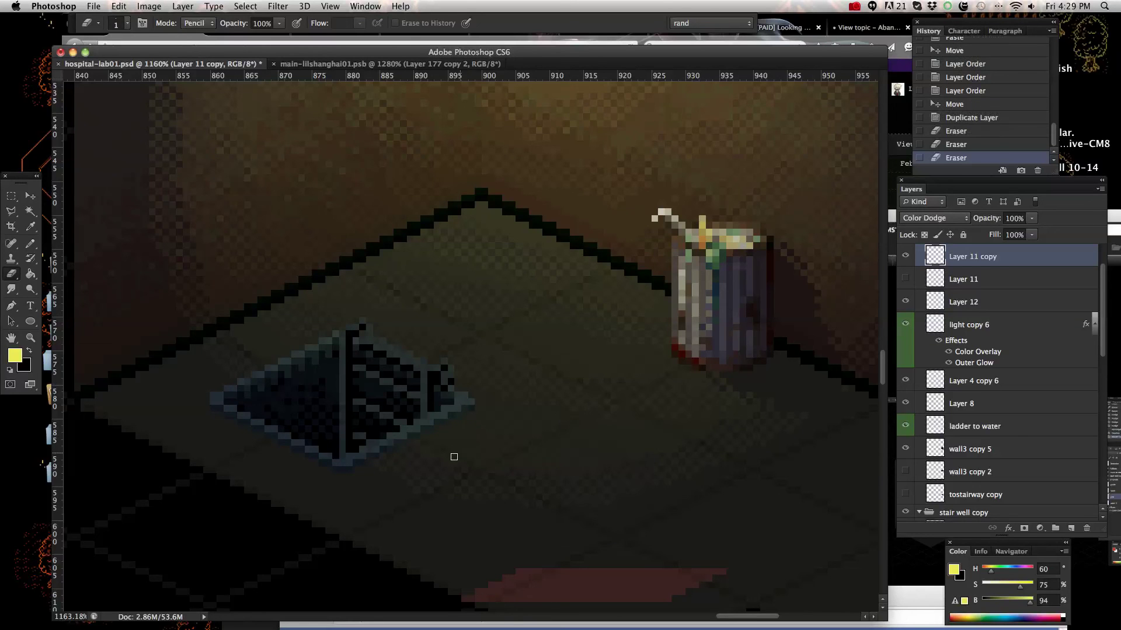
Try erasing the light from the sewer opening's frame, ladder and interior with the 1 px eraser, and step back to the third eraser stroke.
{"action": "left_click", "coordinate": [358, 461]}
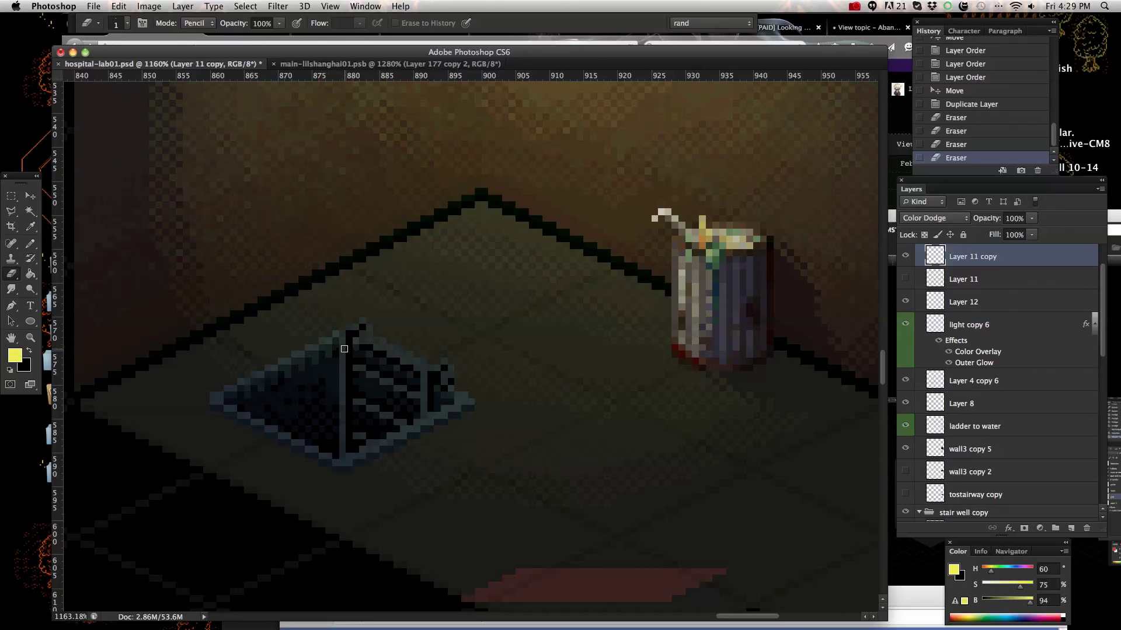
{"action": "left_click", "coordinate": [344, 340]}
{"action": "left_click", "coordinate": [341, 436]}
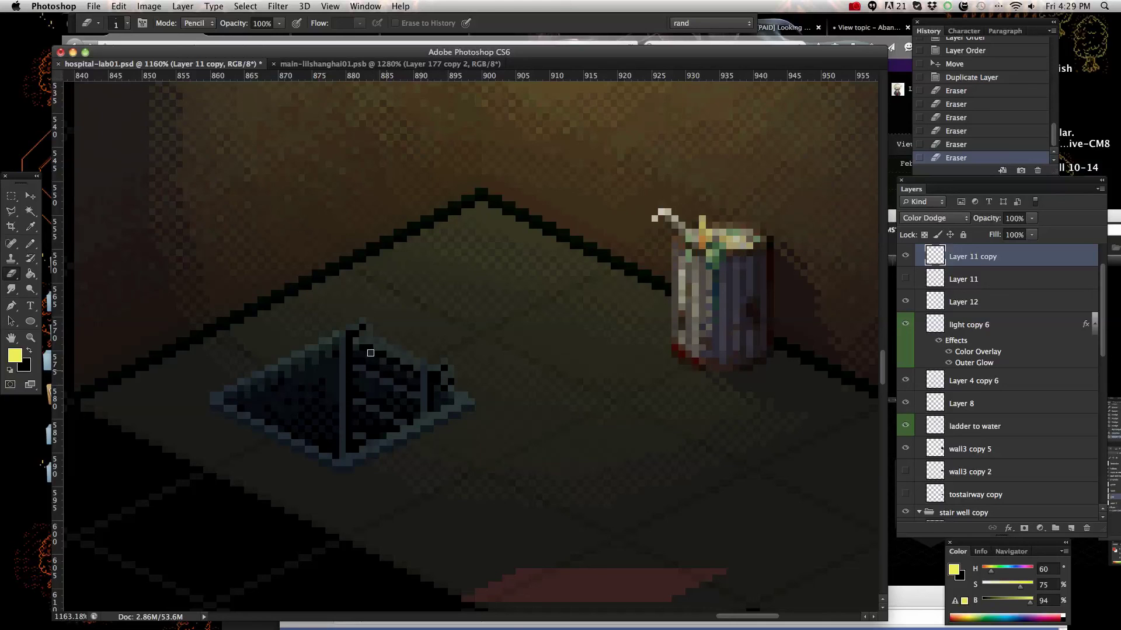
{"action": "left_click", "coordinate": [344, 335]}
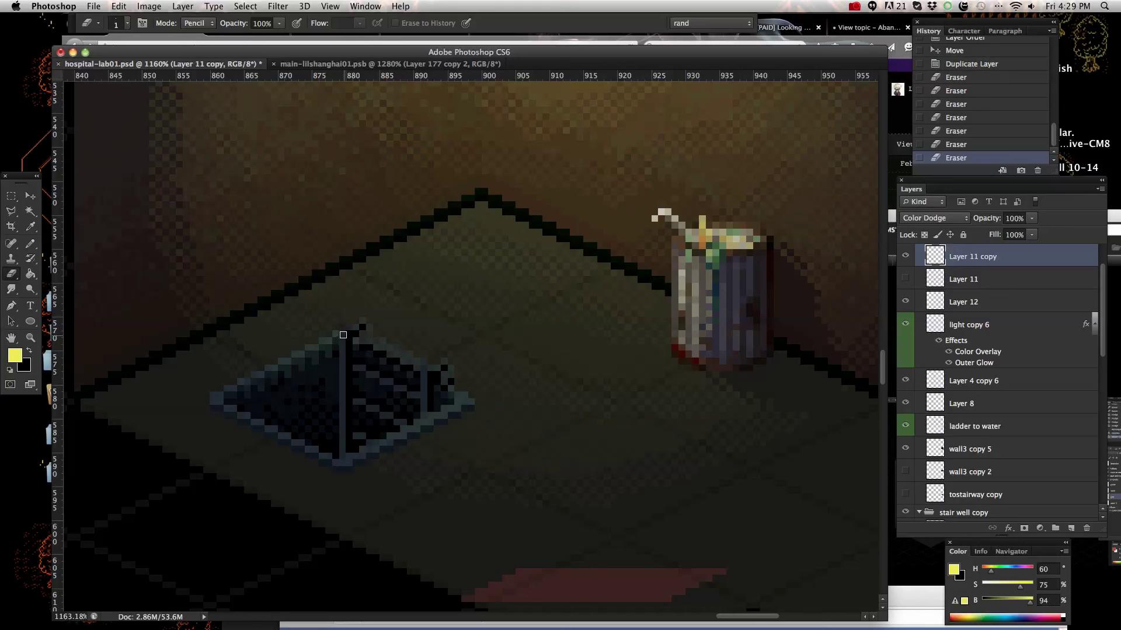
{"action": "left_click", "coordinate": [121, 7]}
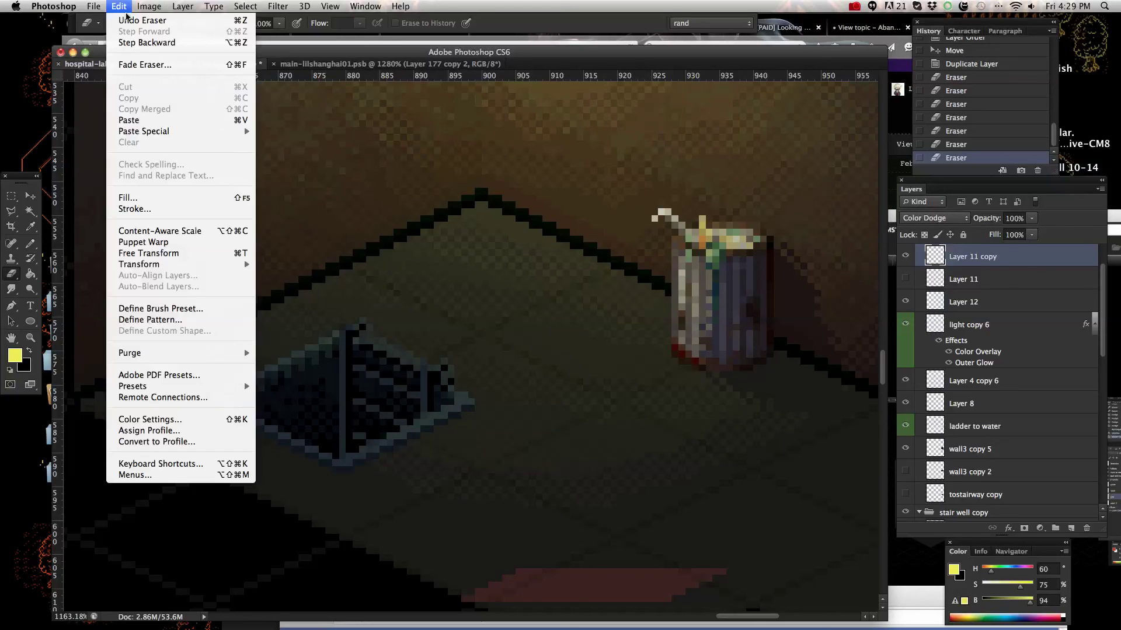
{"action": "left_click", "coordinate": [129, 20]}
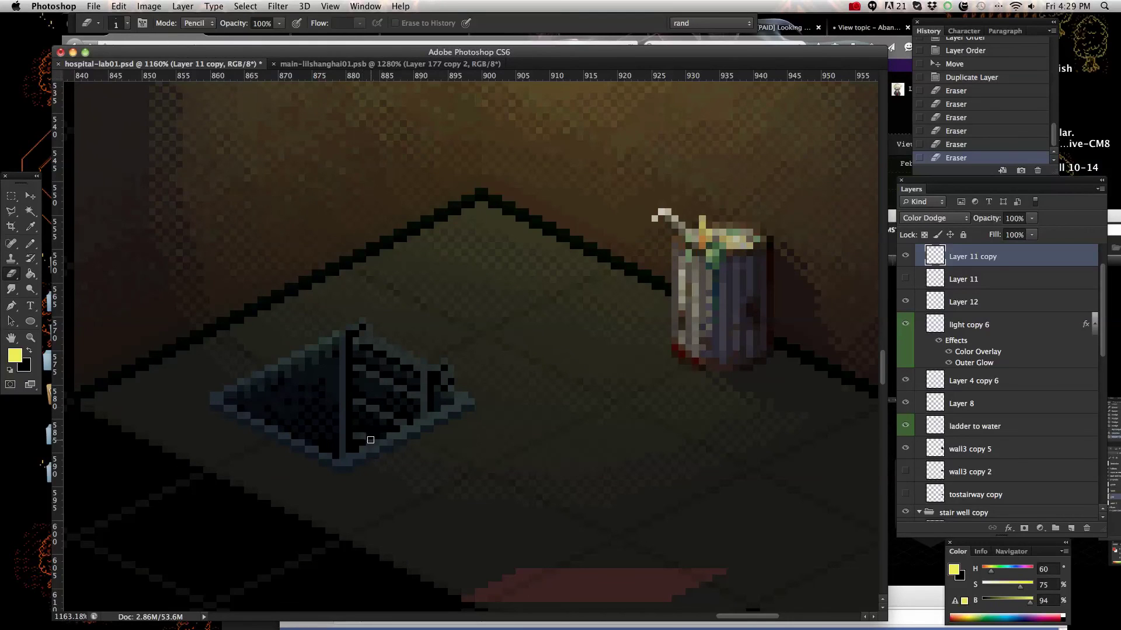
{"action": "left_click_drag", "start_coordinate": [385, 411], "coordinate": [404, 422]}
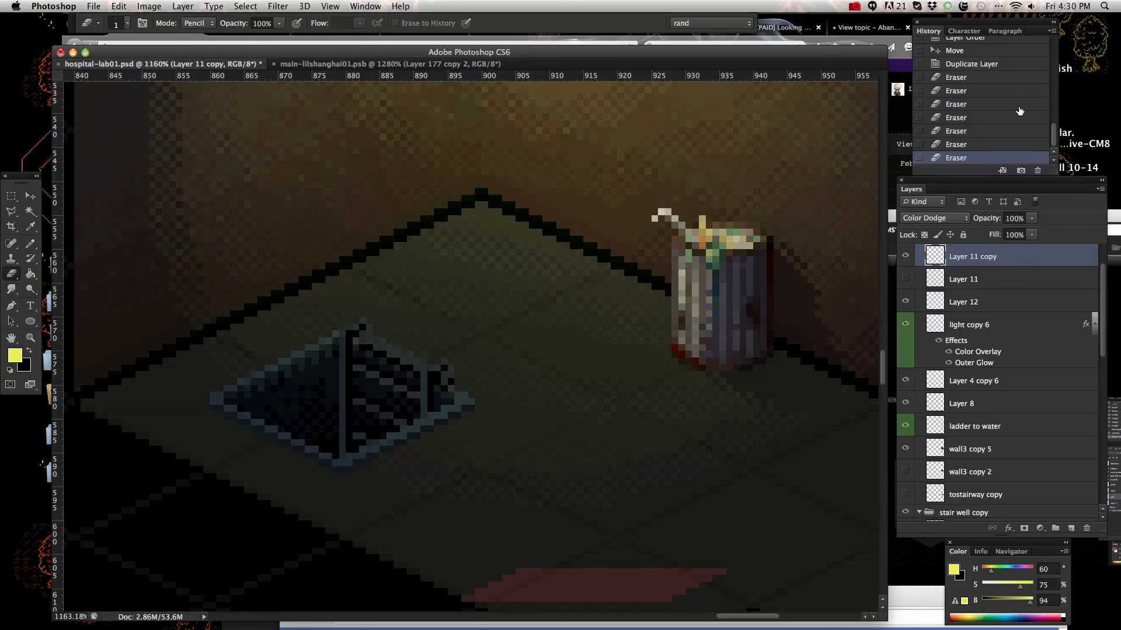
{"action": "left_click", "coordinate": [966, 110]}
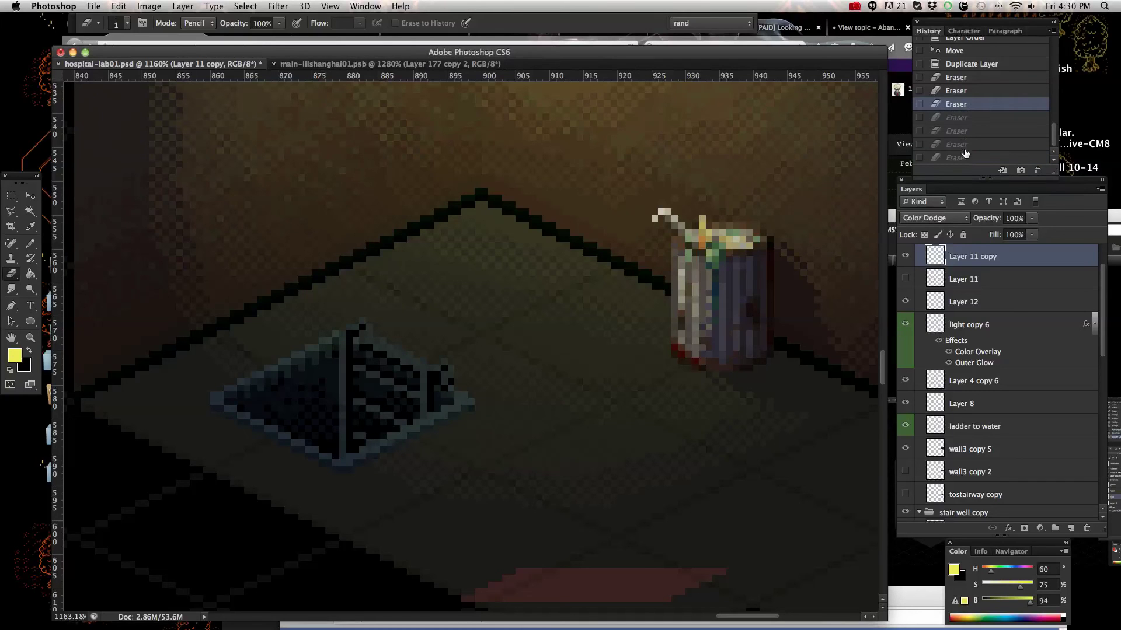
Restore the latest eraser state and erase more of Layer 11 copy's light from the ladder and inside edge of the sewer opening.
{"action": "left_click", "coordinate": [964, 158]}
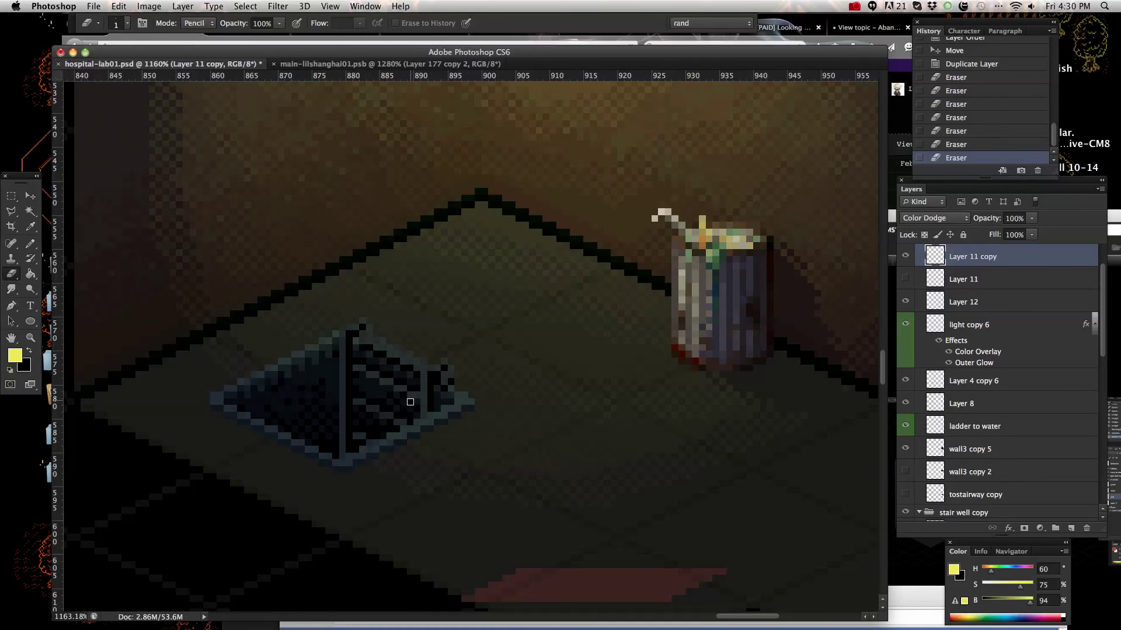
{"action": "left_click", "coordinate": [423, 414]}
{"action": "left_click", "coordinate": [423, 382]}
{"action": "left_click", "coordinate": [418, 398]}
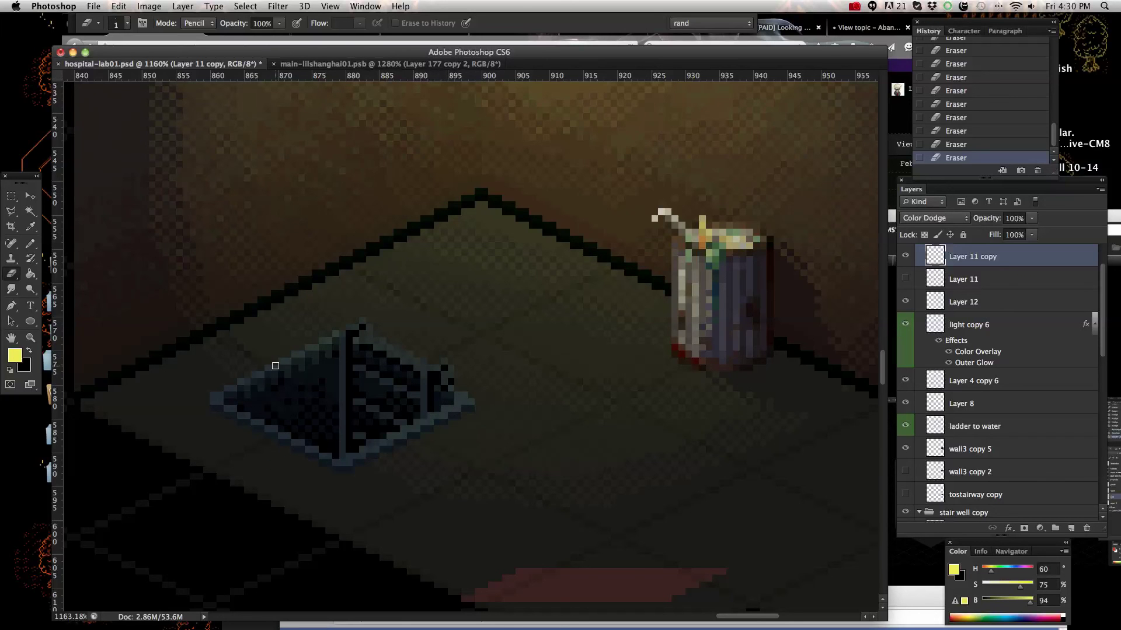
Examine the sewer room's yellow lamp light and shadows at several zoom levels alongside the red-lit stairwell.
{"action": "left_click", "coordinate": [30, 338]}
{"action": "left_click_drag", "start_coordinate": [395, 313], "coordinate": [343, 317]}
{"action": "left_click_drag", "start_coordinate": [538, 311], "coordinate": [547, 291]}
{"action": "left_click", "coordinate": [548, 291]}
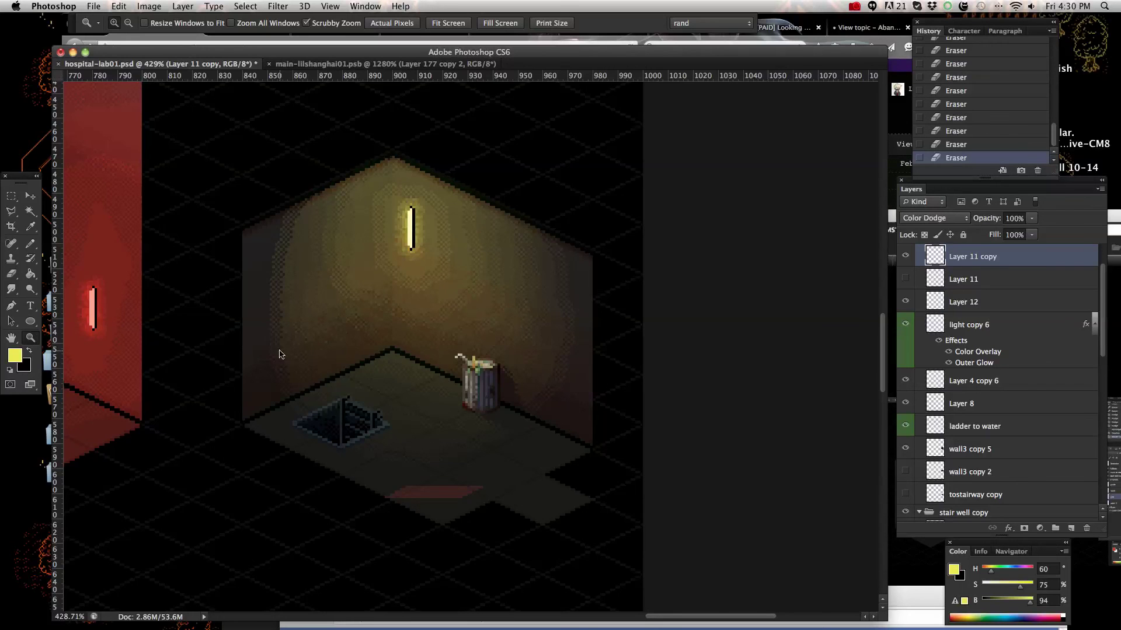
{"action": "left_click_drag", "start_coordinate": [522, 323], "coordinate": [259, 320]}
{"action": "scroll", "coordinate": [331, 325], "scroll_direction": "up", "scroll_amount": 1}
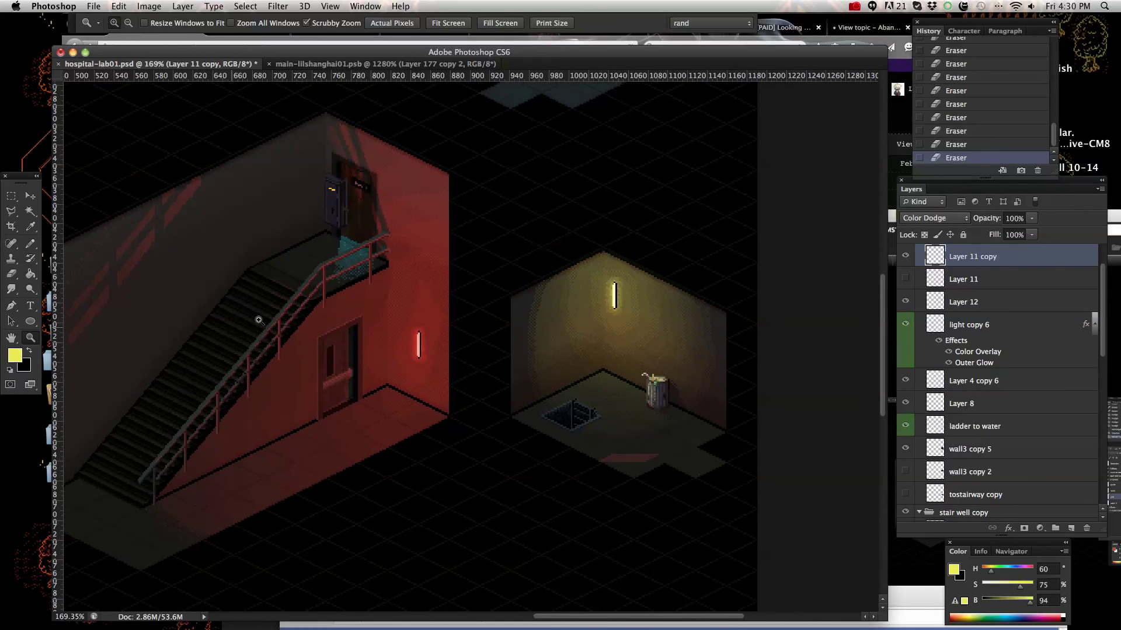
{"action": "left_click_drag", "start_coordinate": [409, 384], "coordinate": [465, 390]}
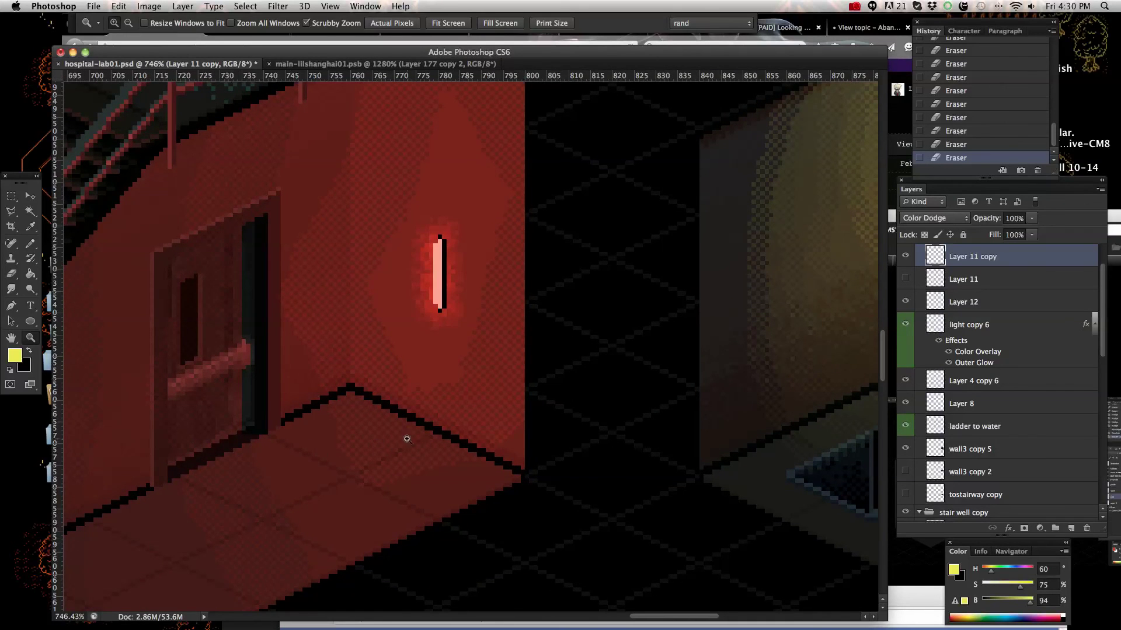
{"action": "left_click_drag", "start_coordinate": [407, 439], "coordinate": [345, 440]}
{"action": "left_click_drag", "start_coordinate": [840, 346], "coordinate": [872, 347]}
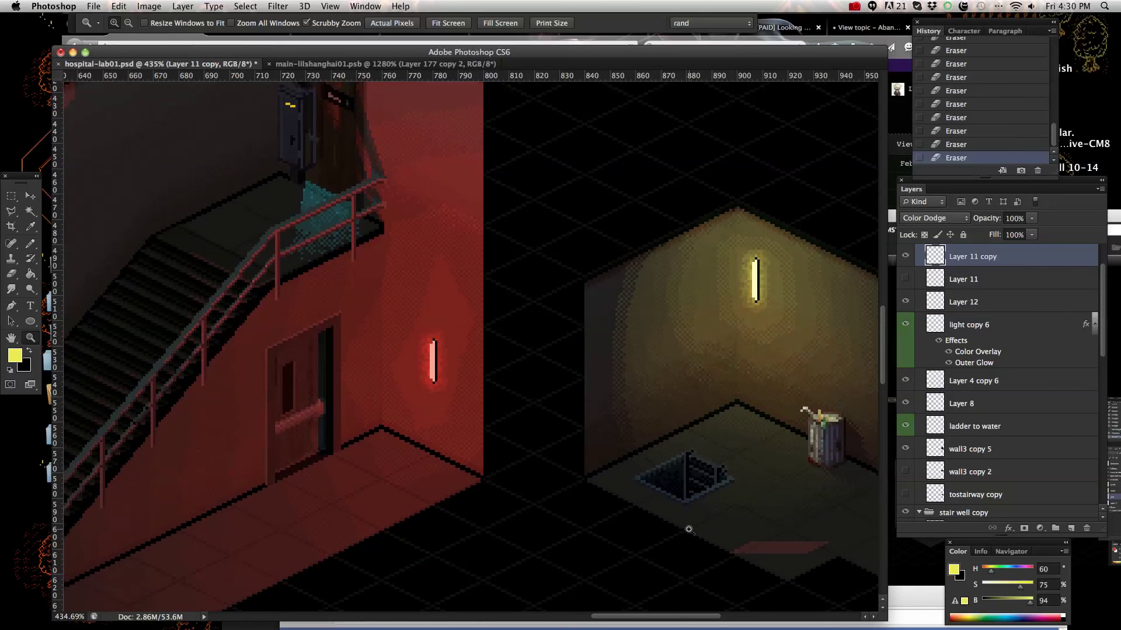
{"action": "left_click_drag", "start_coordinate": [676, 618], "coordinate": [713, 617]}
{"action": "scroll", "coordinate": [599, 416], "scroll_direction": "down", "scroll_amount": 3}
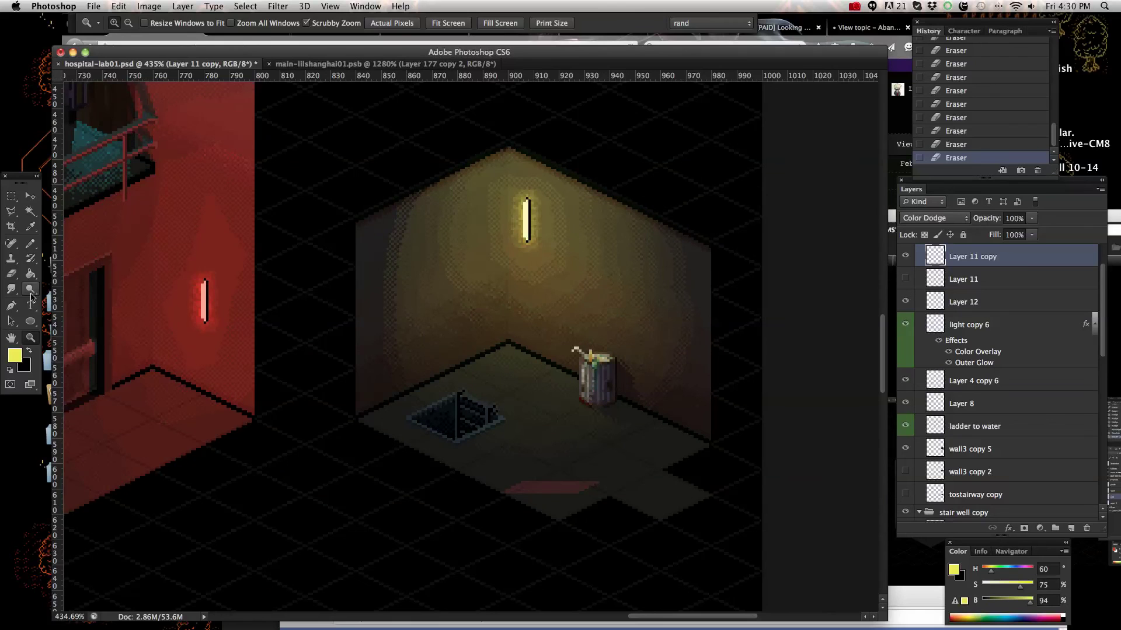
Try shifting the sewer room walls on layer wall3 copy 5 to a hue of +26 with Hue/Saturation.
{"action": "left_click", "coordinate": [31, 197]}
{"action": "right_click", "coordinate": [366, 351]}
{"action": "left_click", "coordinate": [368, 352]}
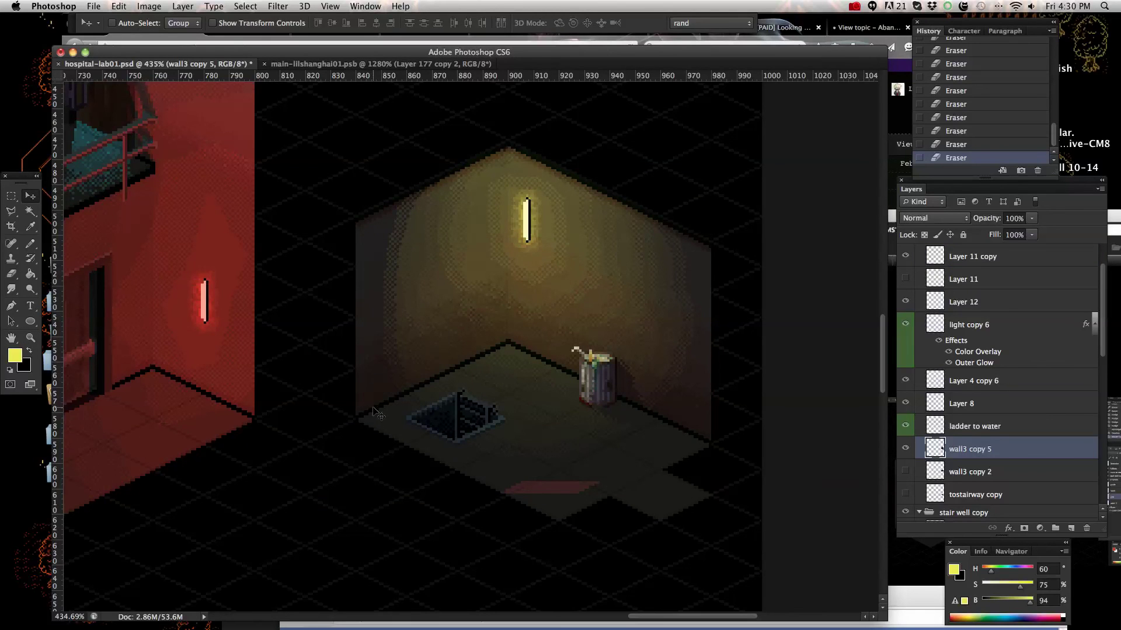
{"action": "mouse_move", "coordinate": [716, 618]}
{"action": "left_mouse_down"}
{"action": "mouse_move", "coordinate": [607, 618]}
{"action": "mouse_move", "coordinate": [718, 617]}
{"action": "left_mouse_up"}
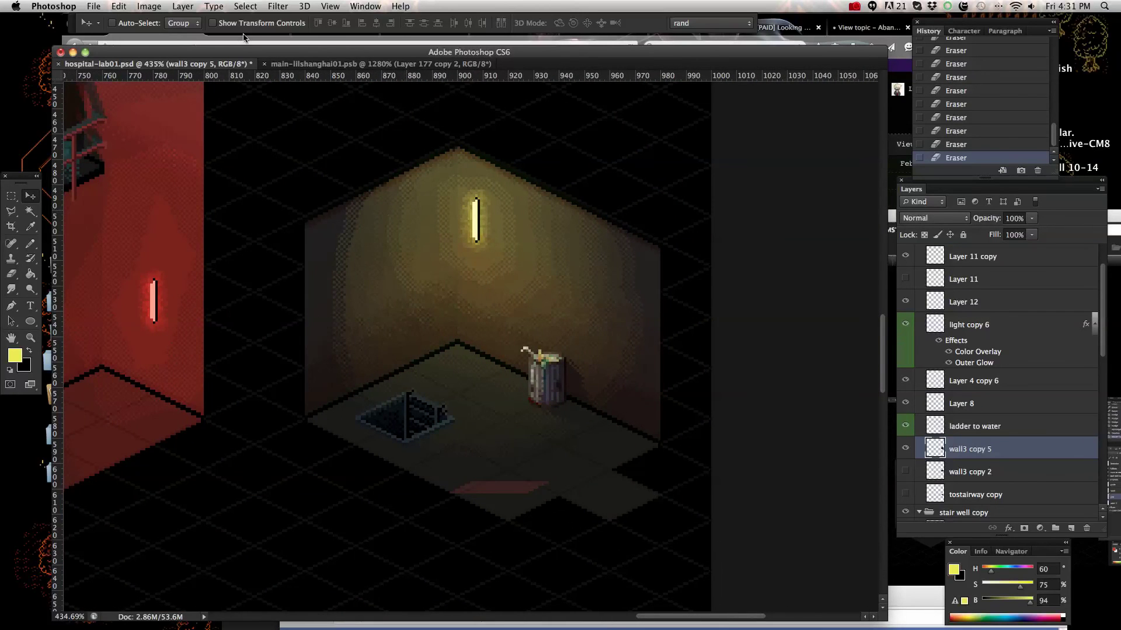
{"action": "left_click", "coordinate": [149, 6]}
{"action": "mouse_move", "coordinate": [169, 42]}
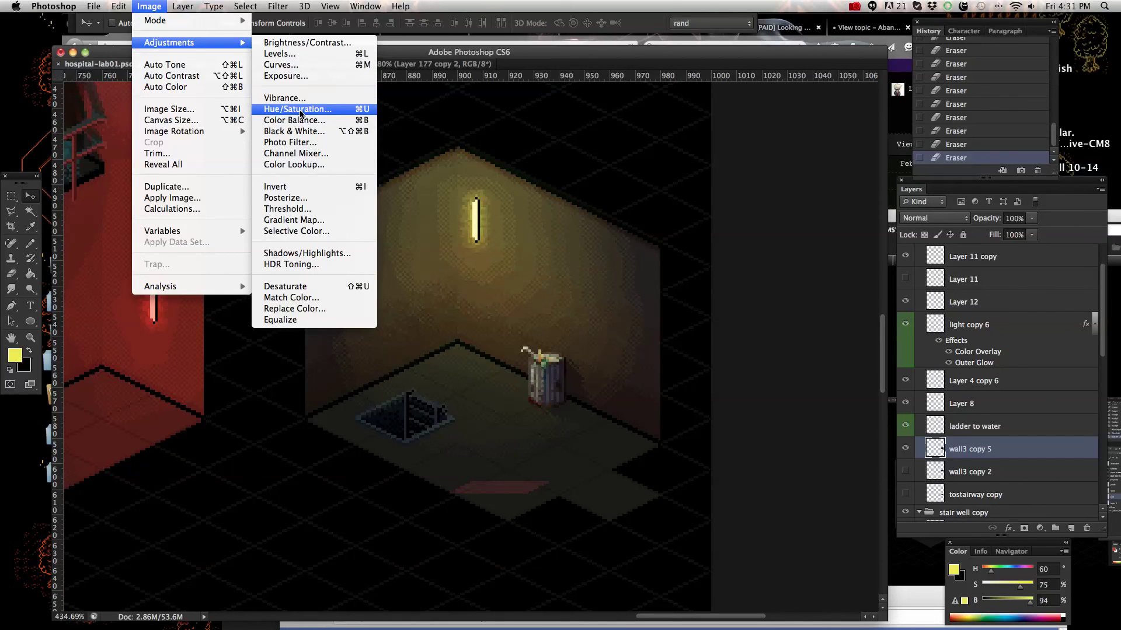
{"action": "left_click", "coordinate": [297, 109]}
{"action": "left_click_drag", "start_coordinate": [778, 508], "coordinate": [804, 510]}
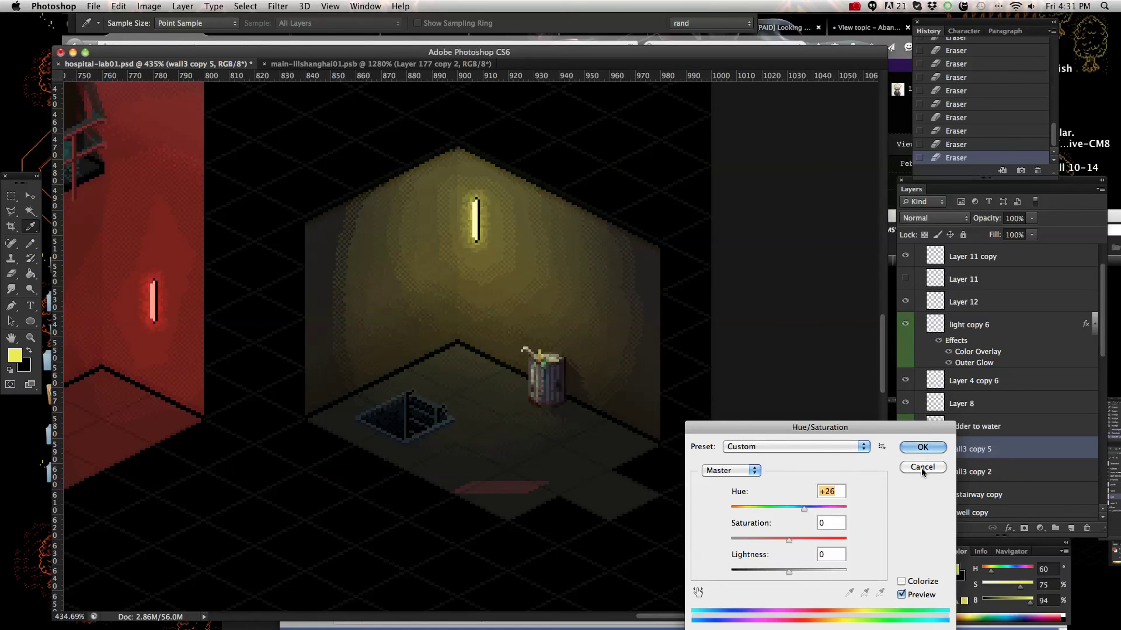
{"action": "left_click", "coordinate": [923, 449]}
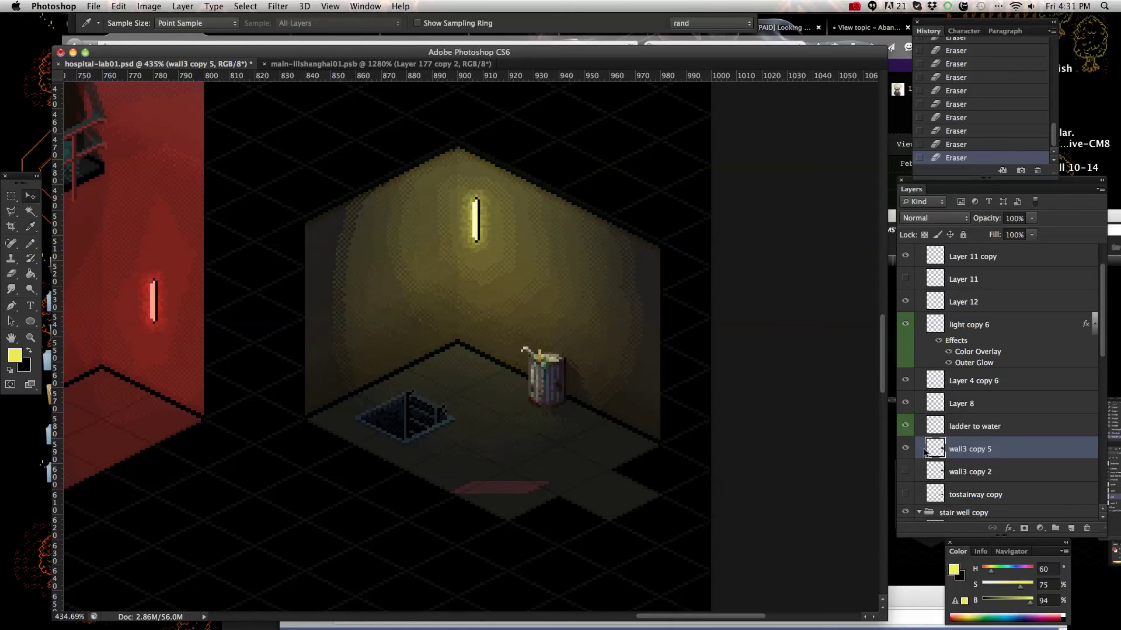
Compare the walls with and without the Hue/Saturation change by undoing and redoing it, and finish with the change undone.
{"action": "left_click", "coordinate": [969, 146]}
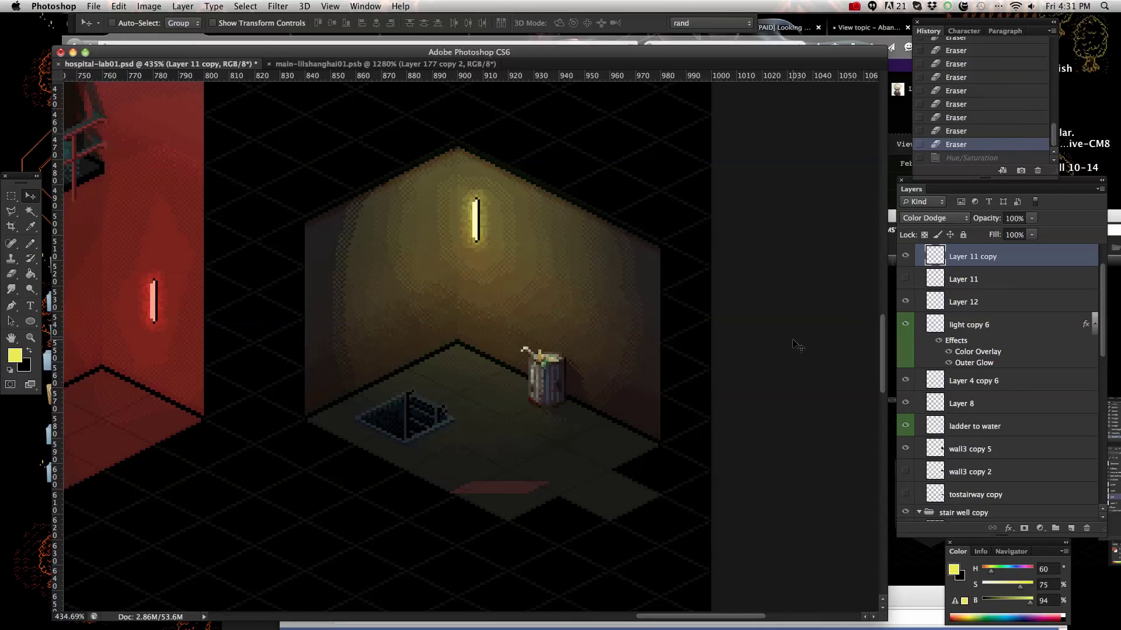
{"action": "key", "text": "z"}
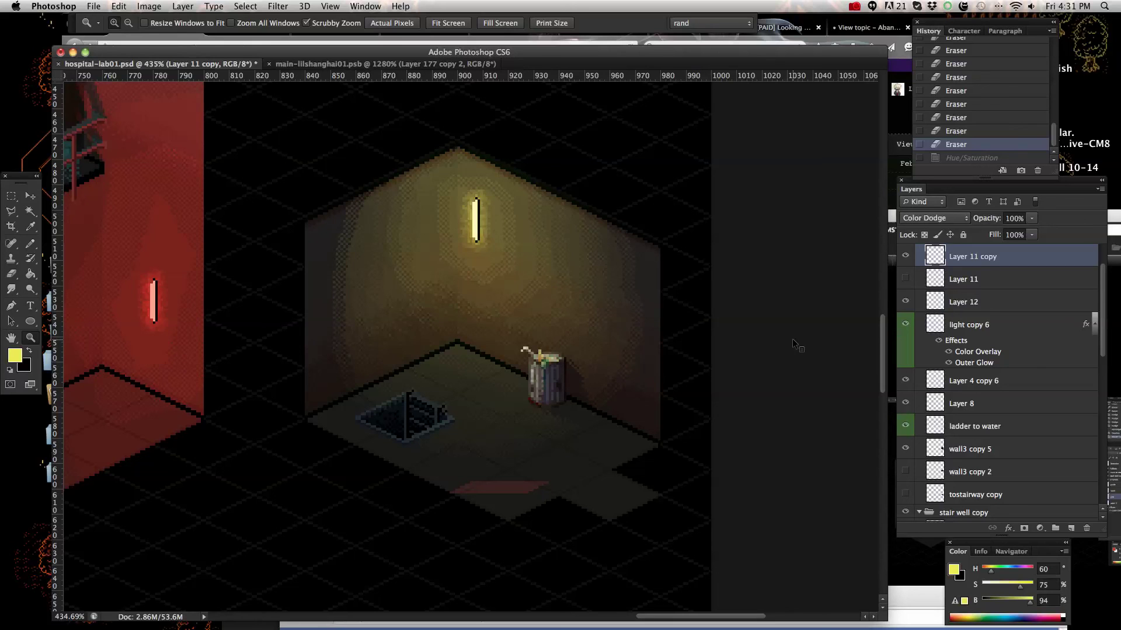
{"action": "key", "text": "super+z"}
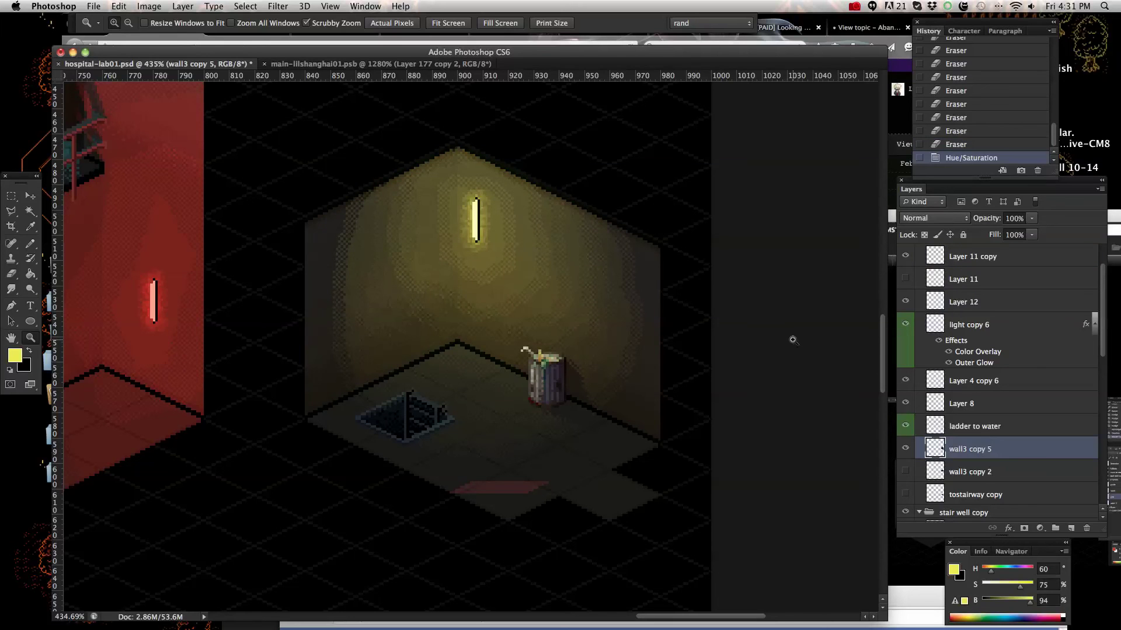
{"action": "key", "text": "x"}
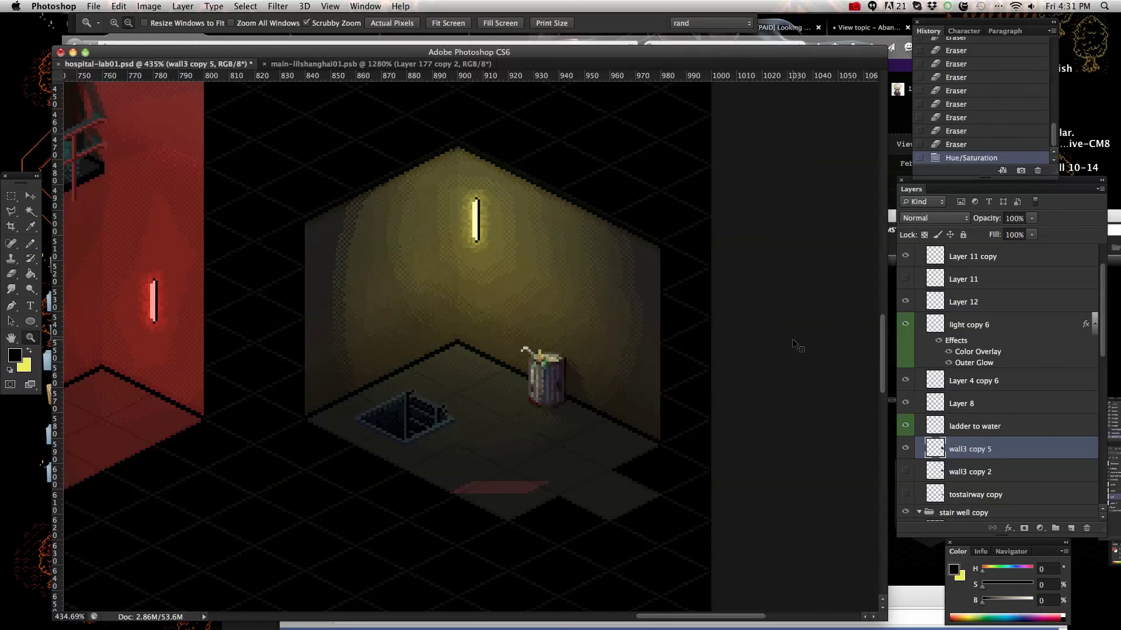
{"action": "key", "text": "super+z"}
{"action": "key", "text": "x"}
{"action": "key", "text": "super+z"}
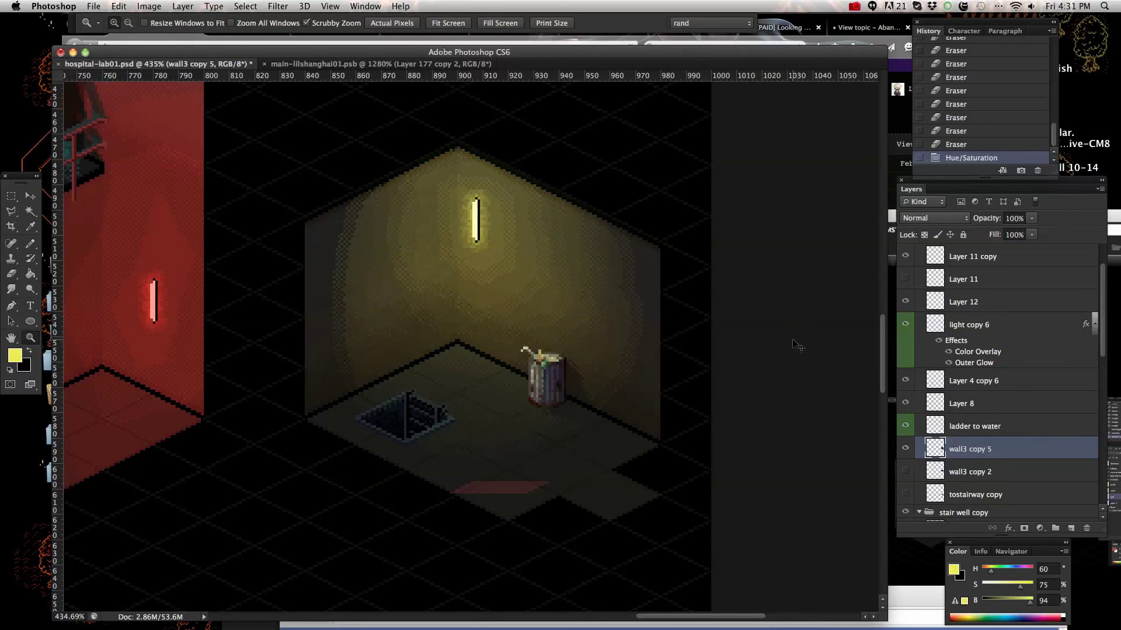
{"action": "key", "text": "super+z"}
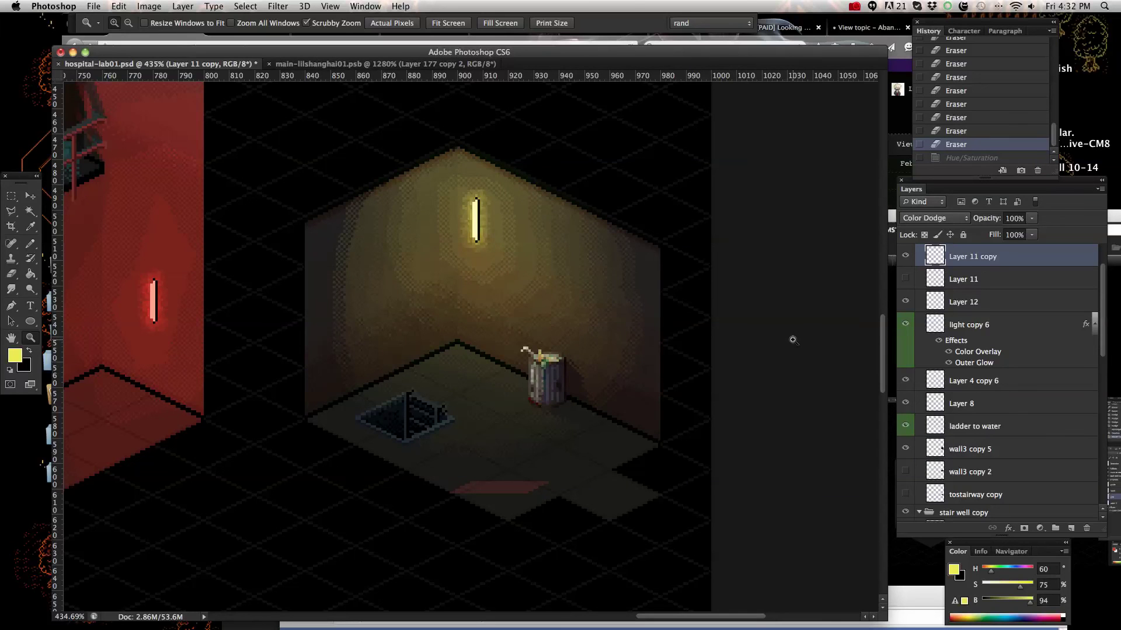